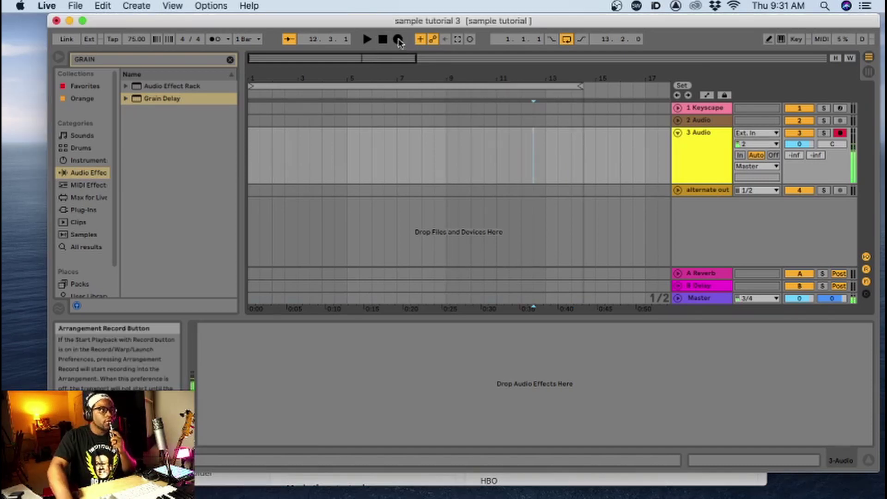
Step: Record about nine bars of audio on the 3 Audio track from the start of the arrangement and play the take back
click(382, 40)
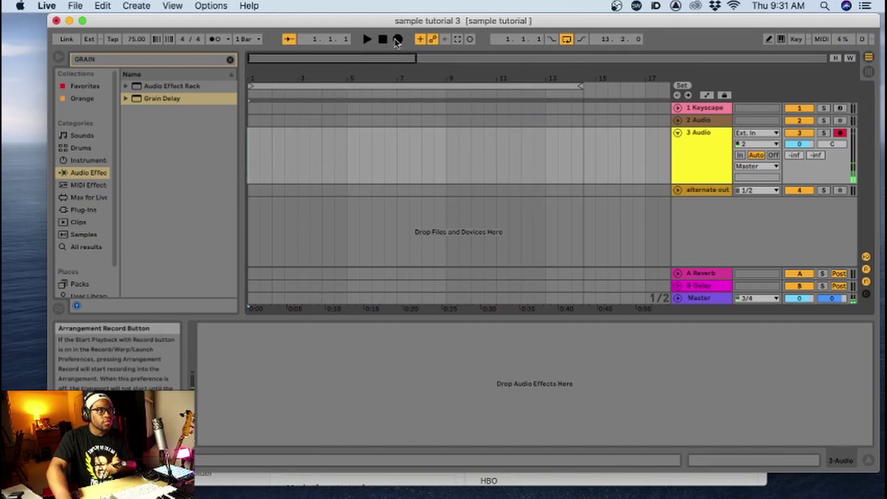
click(397, 40)
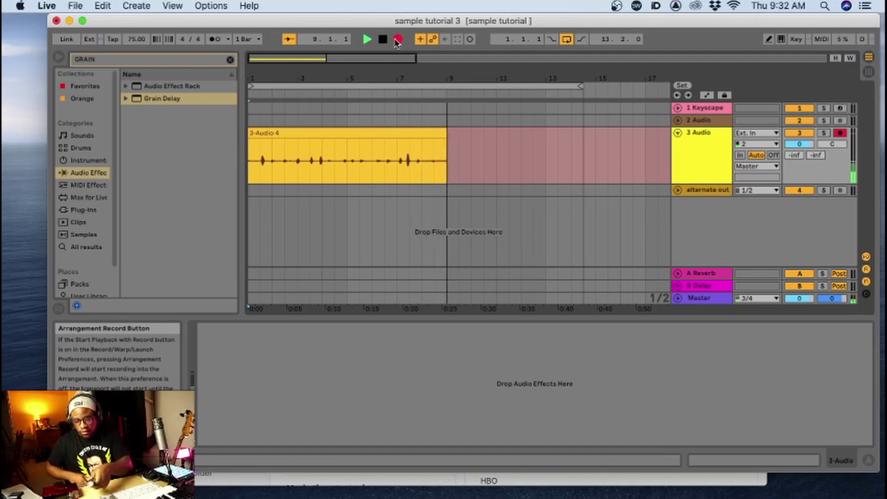
key(space)
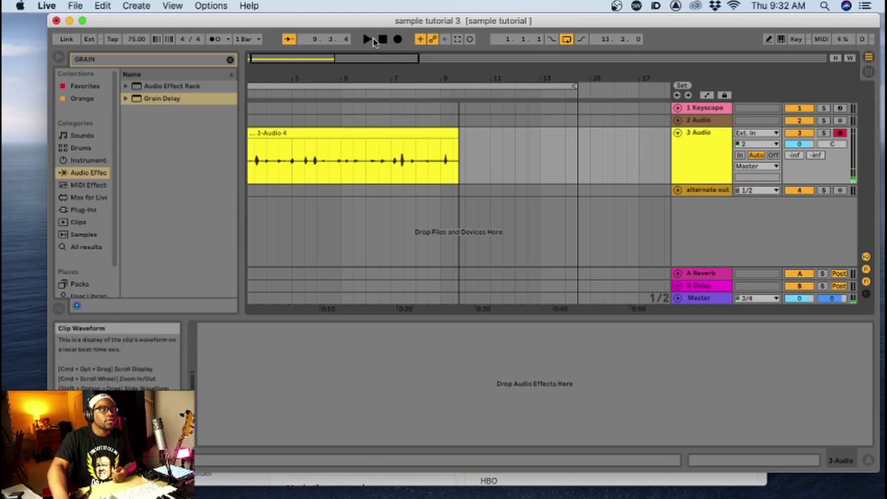
click(383, 39)
key(space)
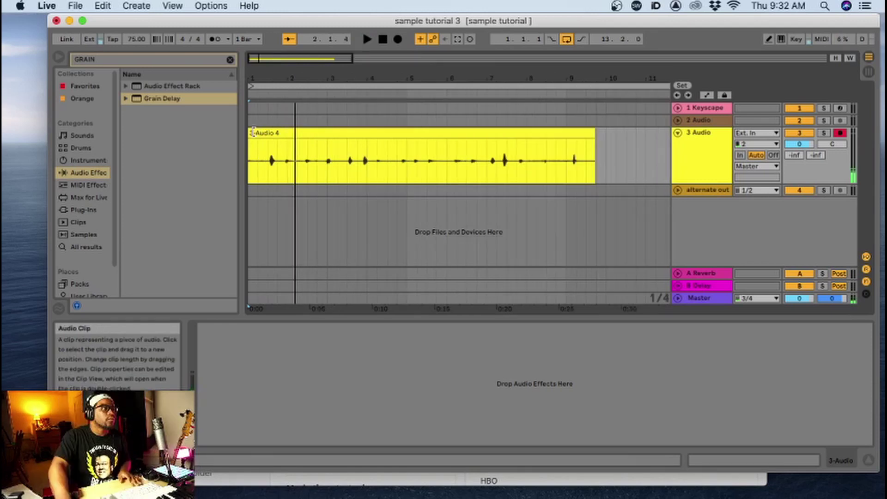
Step: Trim the recorded clip on the 3 Audio track to two beats starting at 1.4.1 and play it back
drag(254, 132, 277, 134)
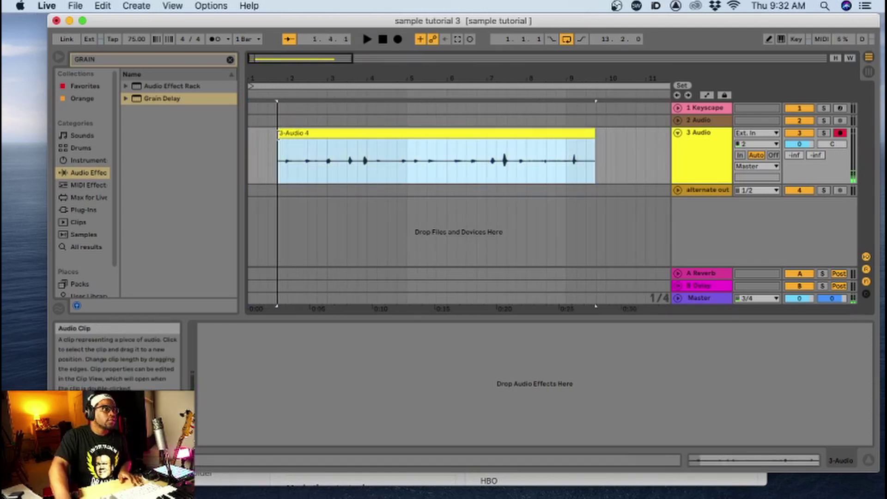
drag(595, 137, 298, 155)
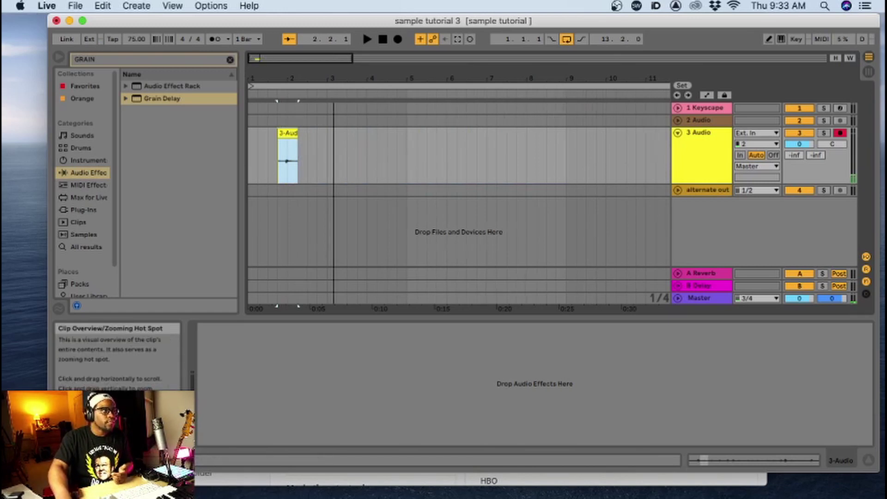
drag(254, 59, 296, 38)
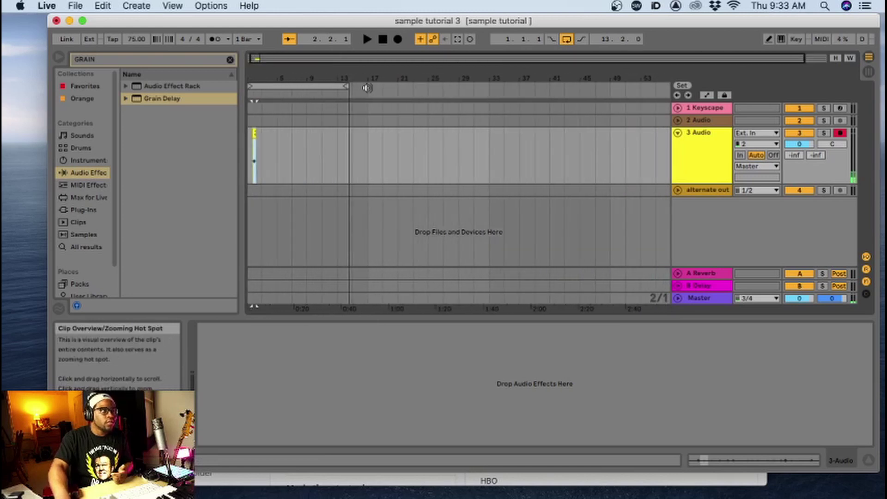
mouse_move(354, 59)
mouse_down()
mouse_move(356, 69)
mouse_move(372, 61)
mouse_up()
key(space)
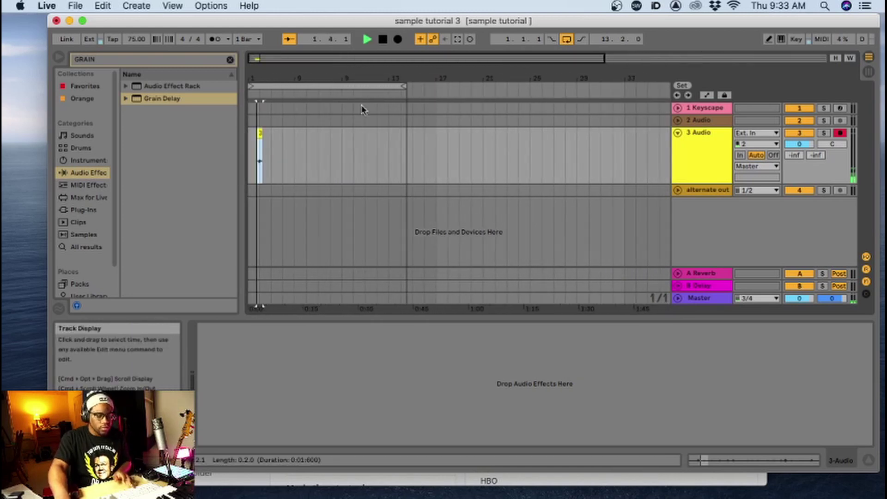
key(space)
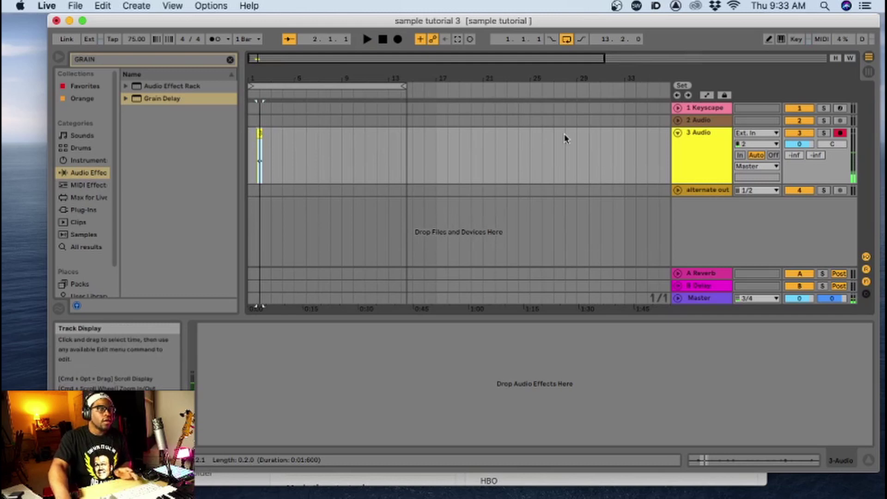
Step: Search for "sampler" in the browser's plug-ins and audio effects
click(699, 162)
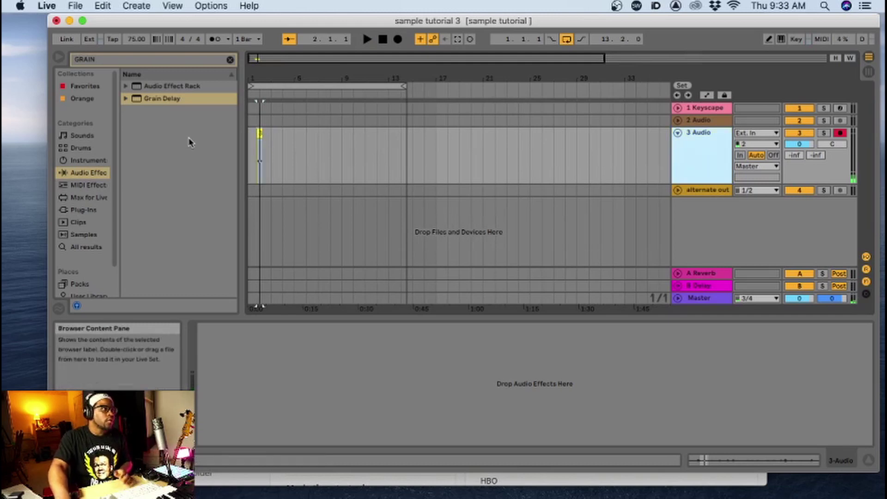
click(231, 59)
click(78, 186)
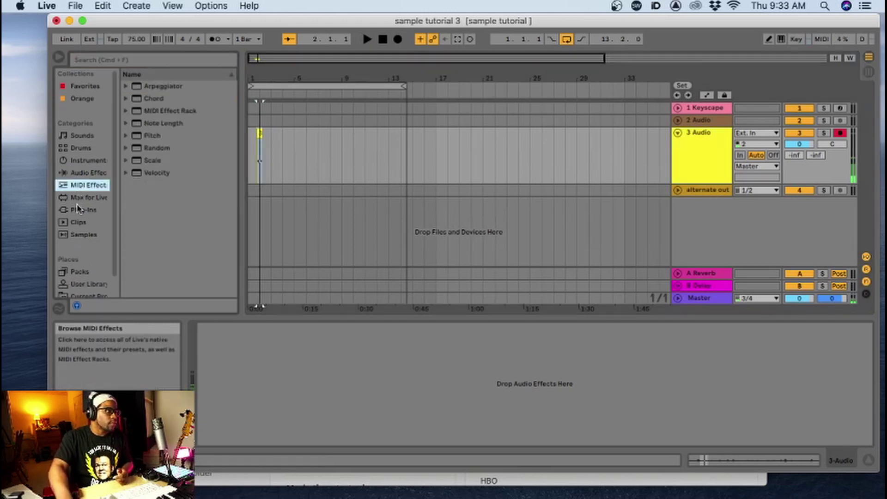
click(81, 210)
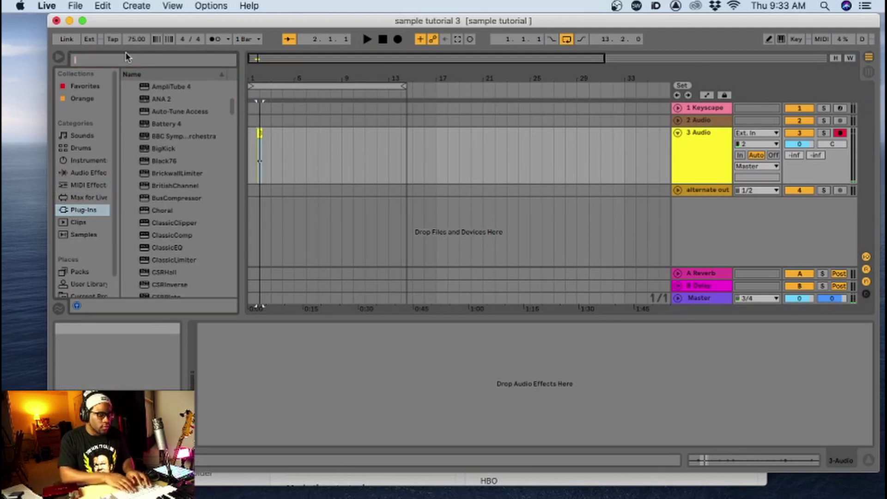
text(sampler)
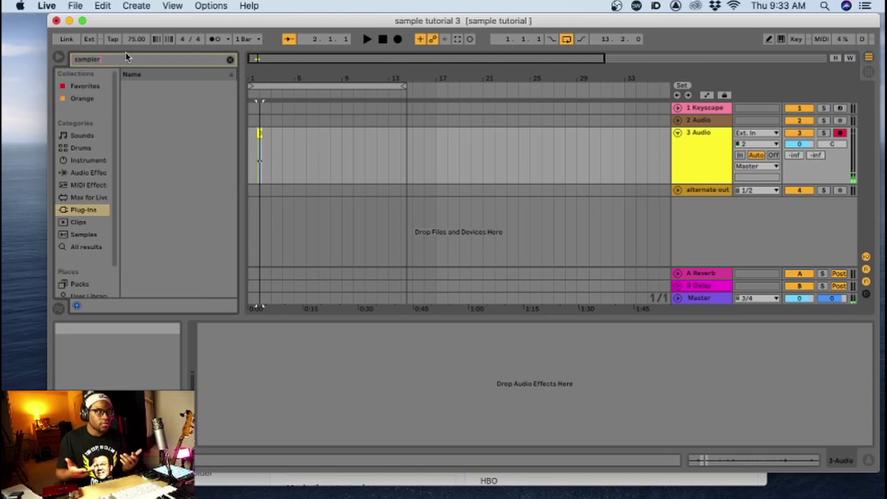
click(88, 173)
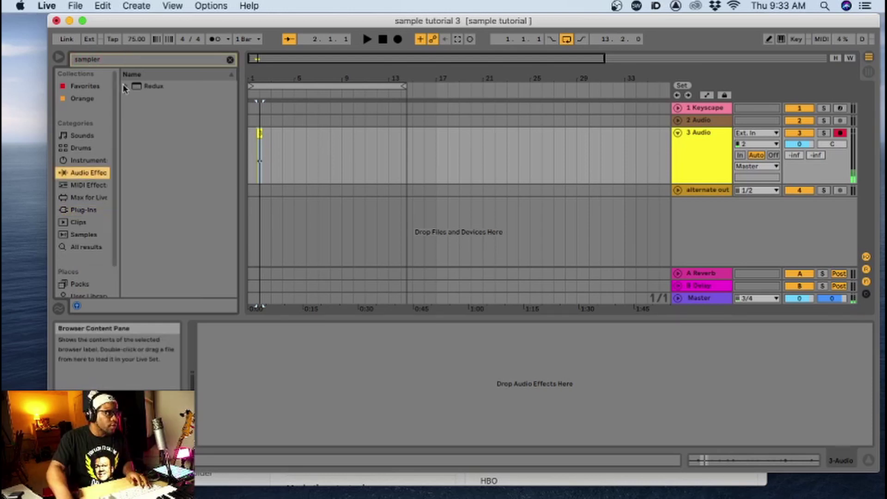
Step: Search for "simpler" in the favorites and load Simpler onto a new track below the alternate out track
double_click(126, 64)
key(BackSpace)
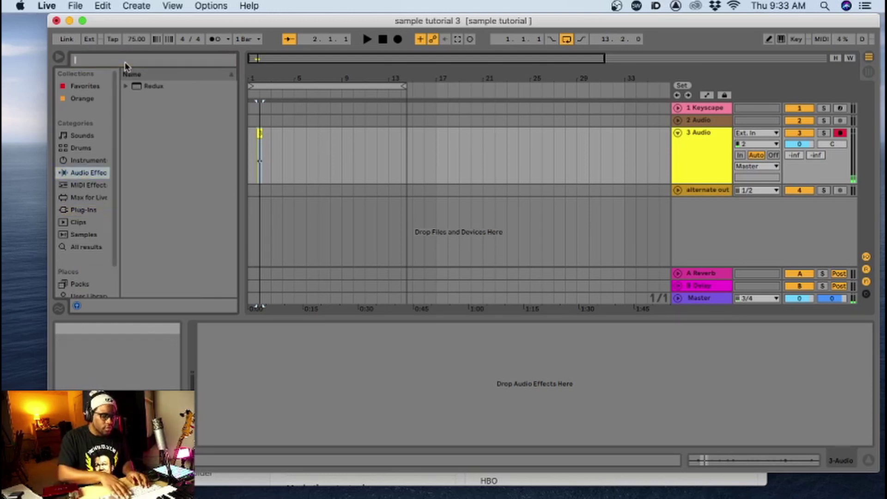
text(simpler)
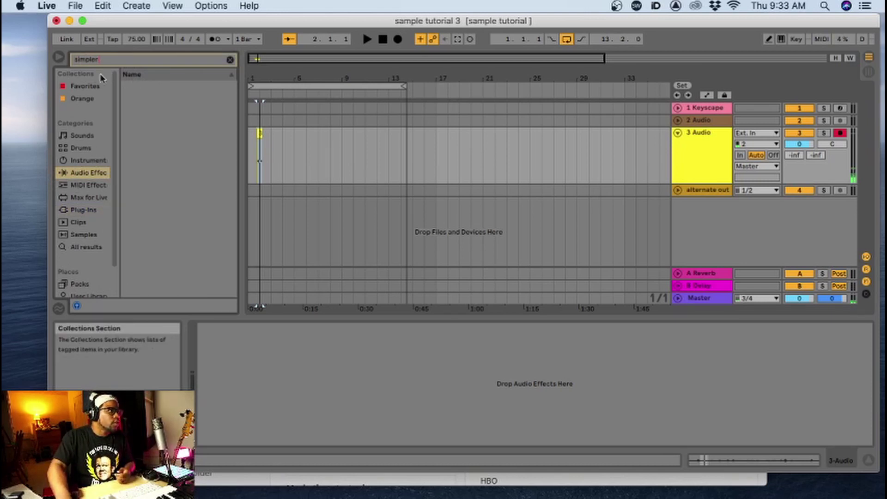
click(91, 86)
drag(142, 84, 362, 382)
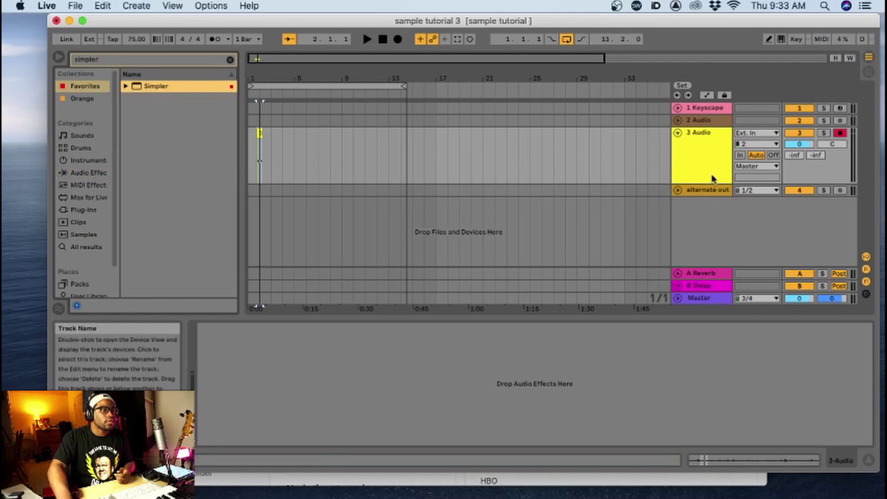
drag(169, 88, 729, 227)
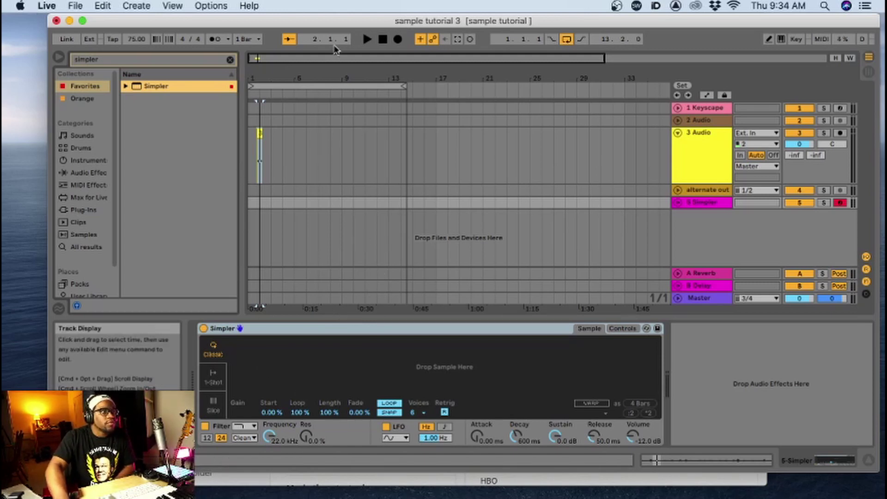
Step: Play the short clip on the 3 Audio track and trim both its ends to a one-beat length around bar 2
drag(334, 60, 335, 109)
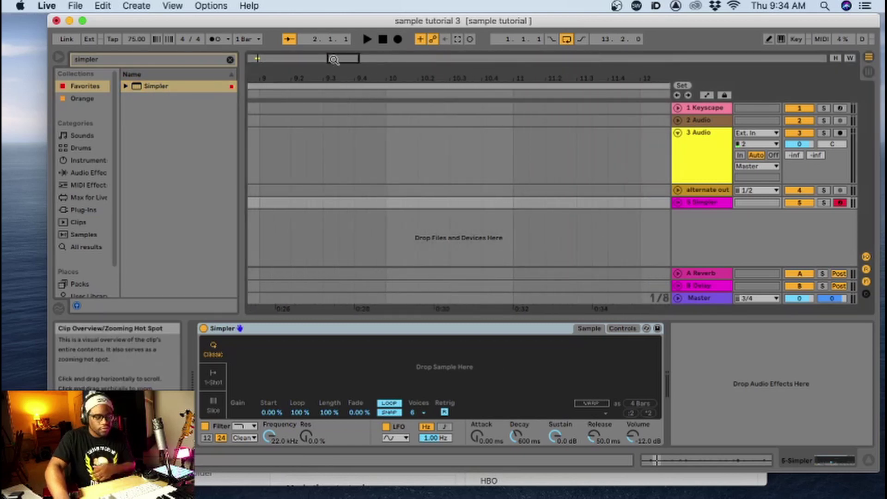
key(space)
key(space)
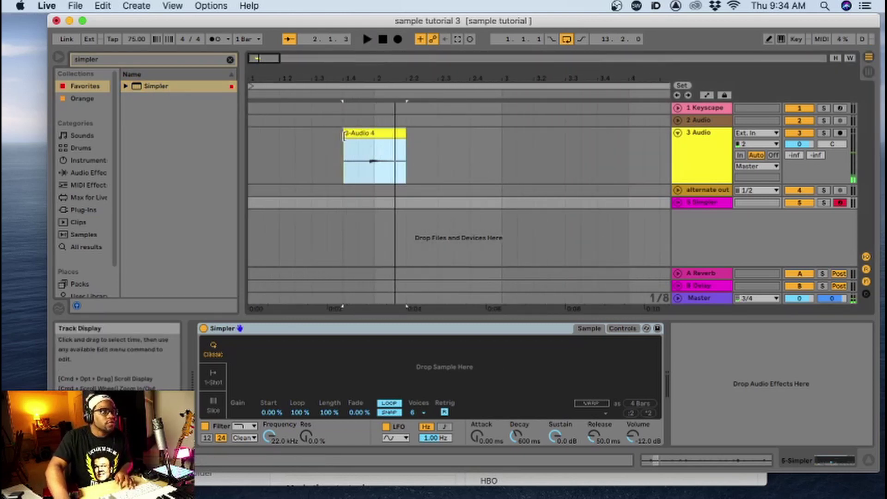
drag(344, 133, 391, 134)
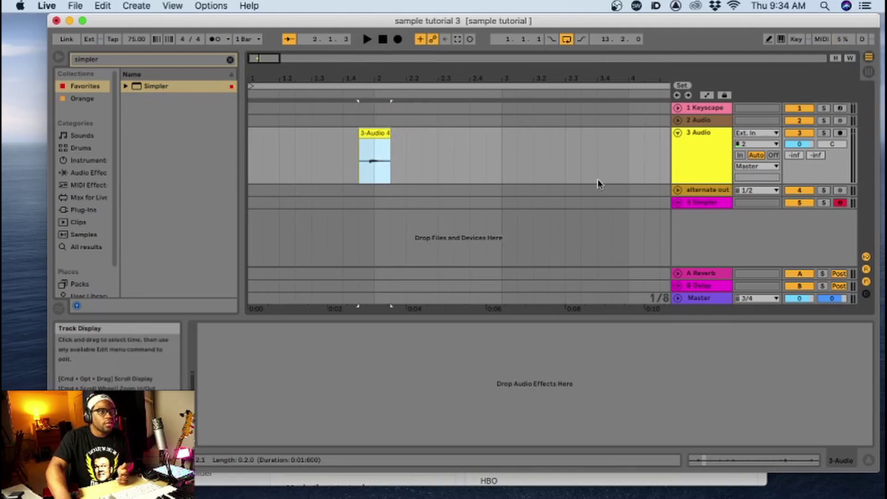
Step: Load the trimmed 3 Audio clip into Simpler as its sample and play the clip for comparison
click(705, 190)
click(704, 204)
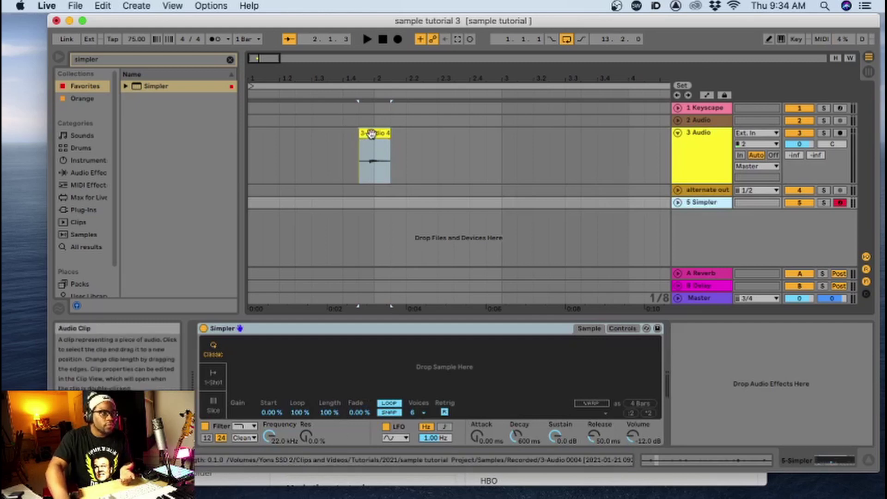
drag(374, 153, 363, 361)
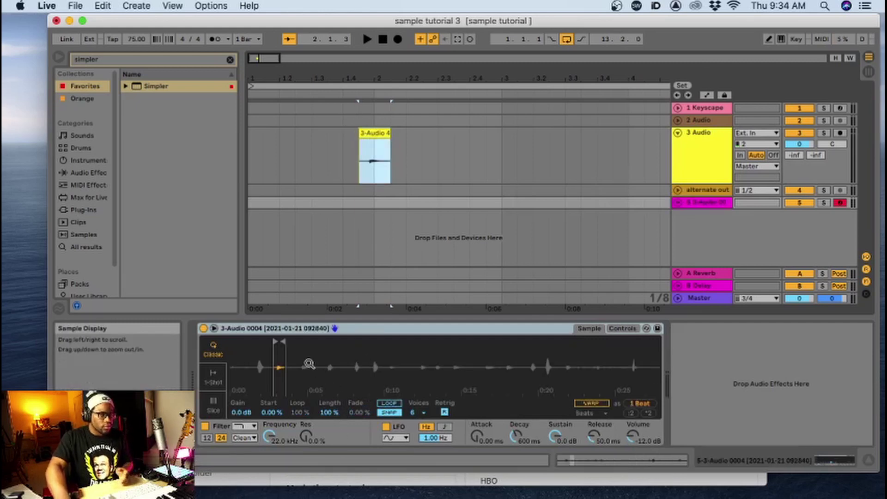
key(space)
key(space)
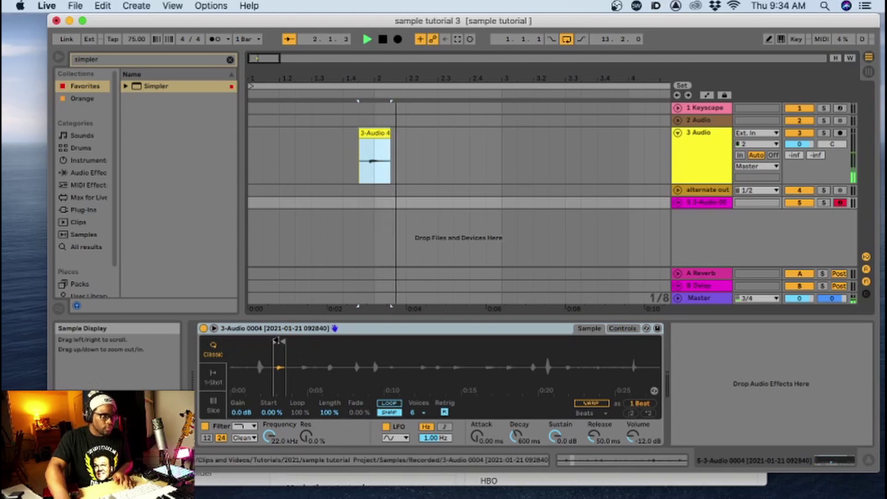
Step: Tighten Simpler's sample start and end markers around the short orange note just after 0:03
click(287, 328)
click(702, 190)
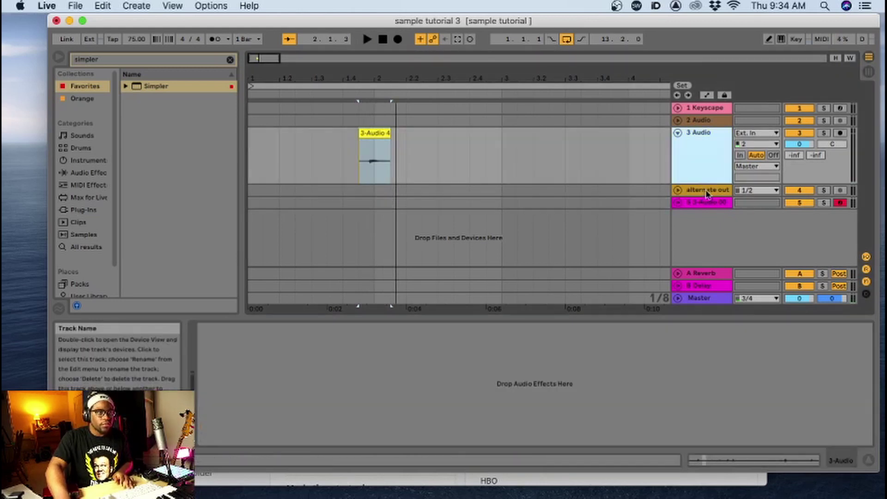
click(703, 204)
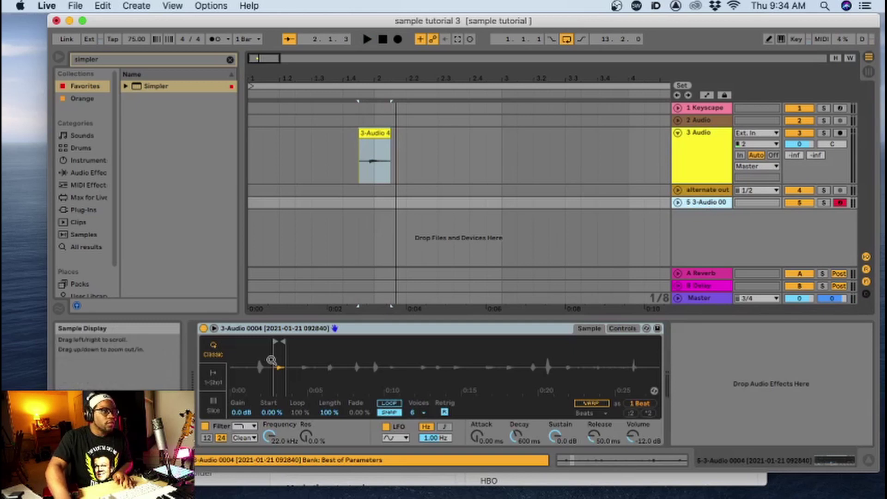
drag(275, 361, 246, 394)
drag(237, 342, 253, 341)
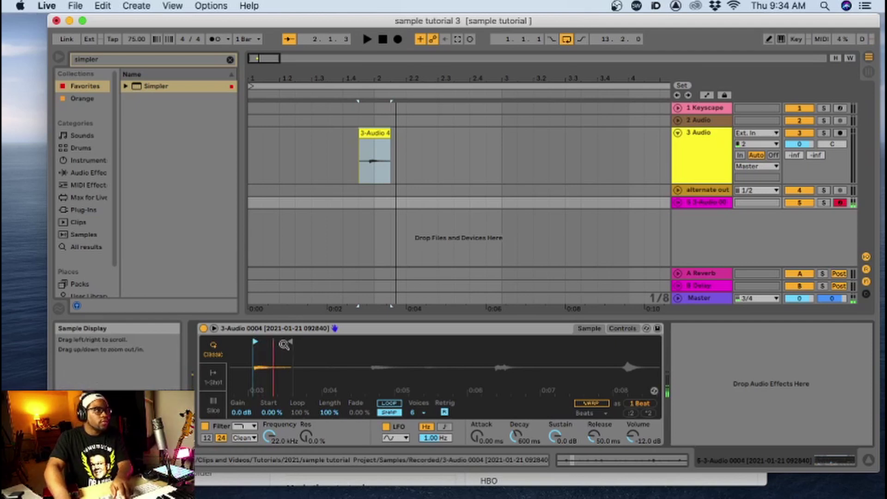
drag(290, 343, 288, 343)
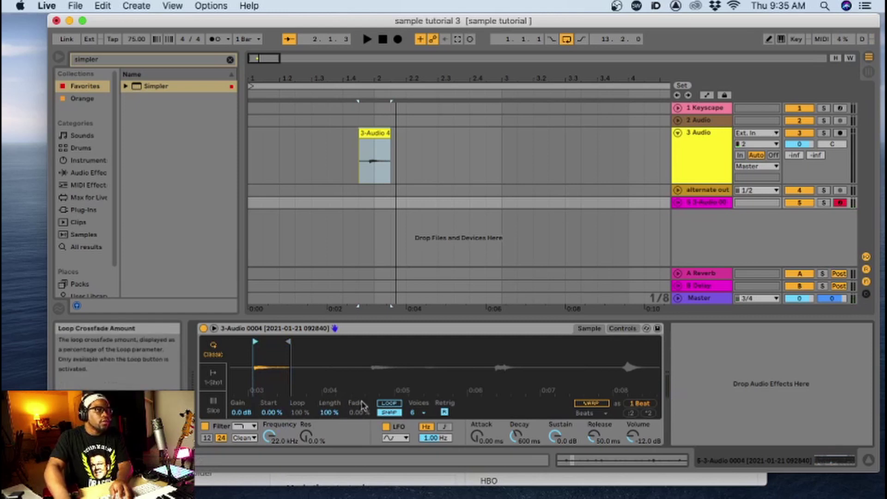
Step: Turn on looping in Simpler and narrow the sample region to about 0:03:265 to 0:03:300
click(396, 403)
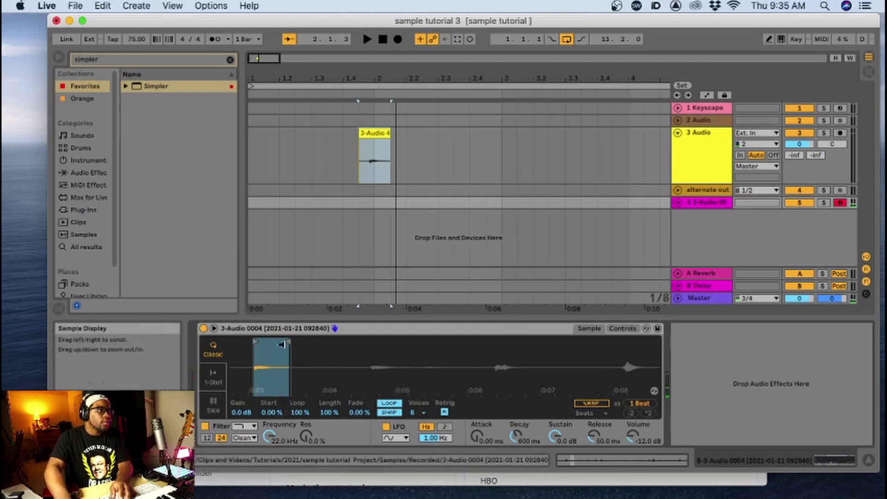
drag(281, 348, 306, 344)
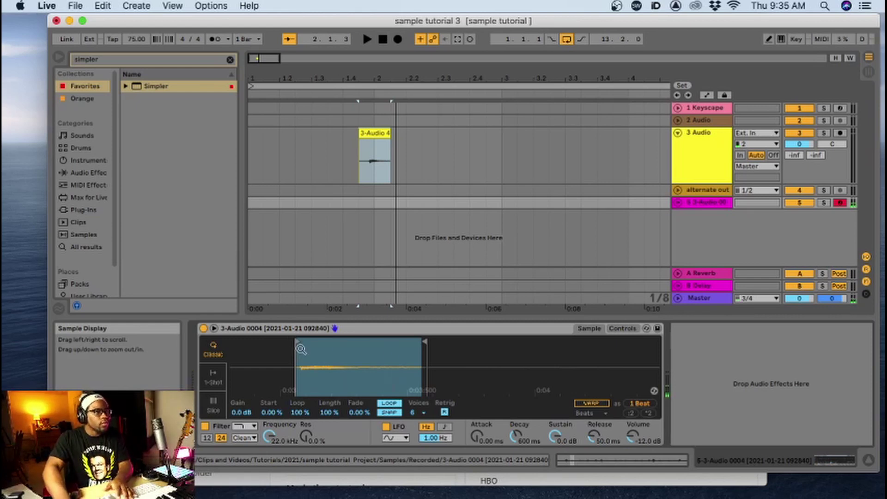
drag(295, 341, 352, 340)
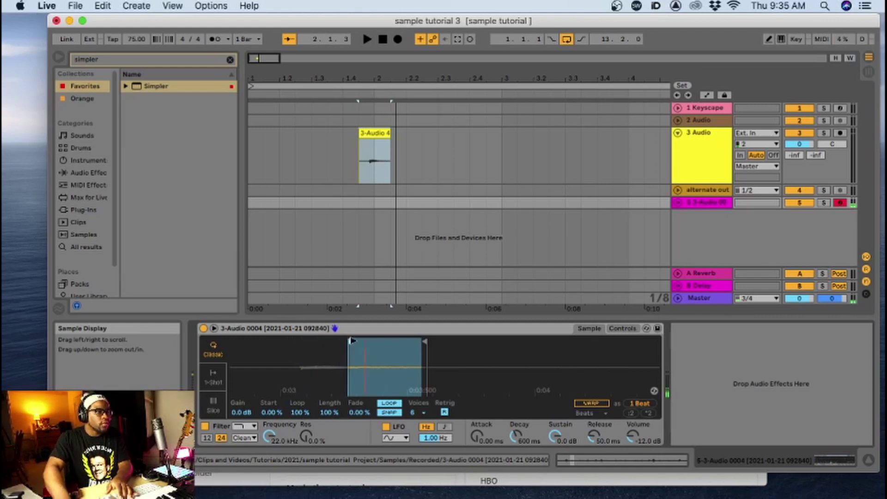
mouse_move(424, 341)
mouse_down()
mouse_move(355, 368)
mouse_move(371, 357)
mouse_move(334, 342)
mouse_up()
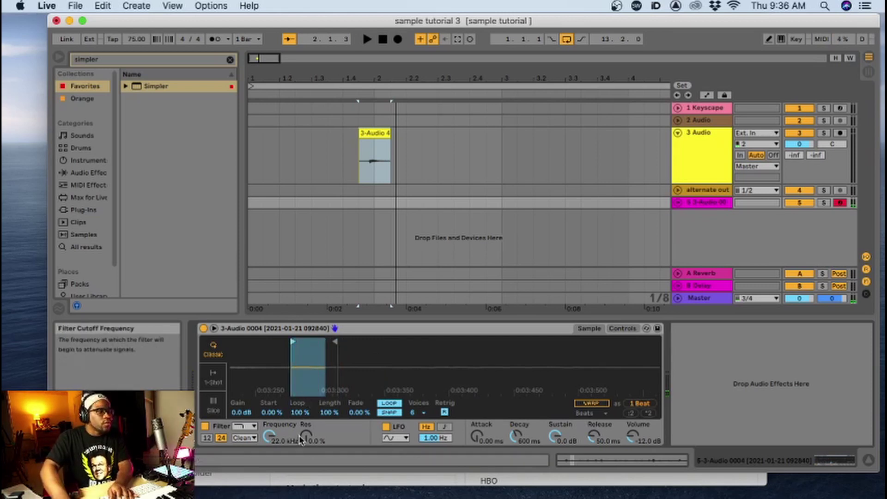
Step: Switch Simpler's filter to the highpass type and set its cutoff to 370 Hz with 50 % resonance
click(245, 426)
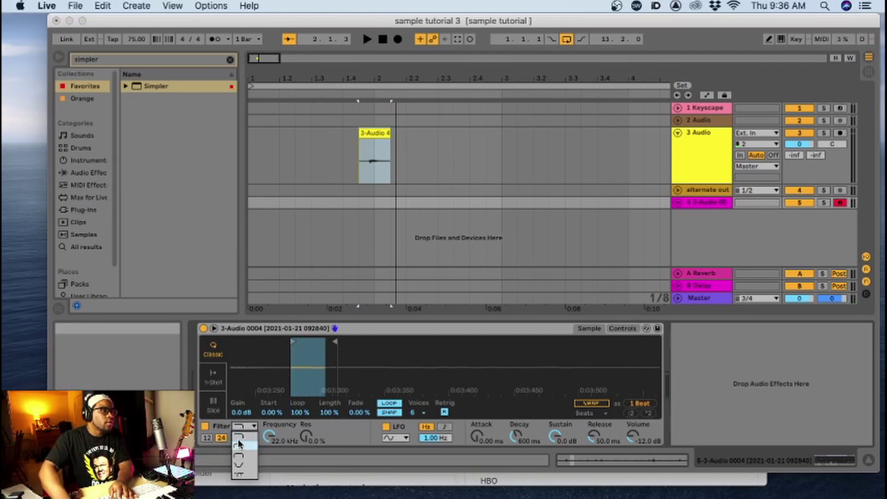
click(215, 426)
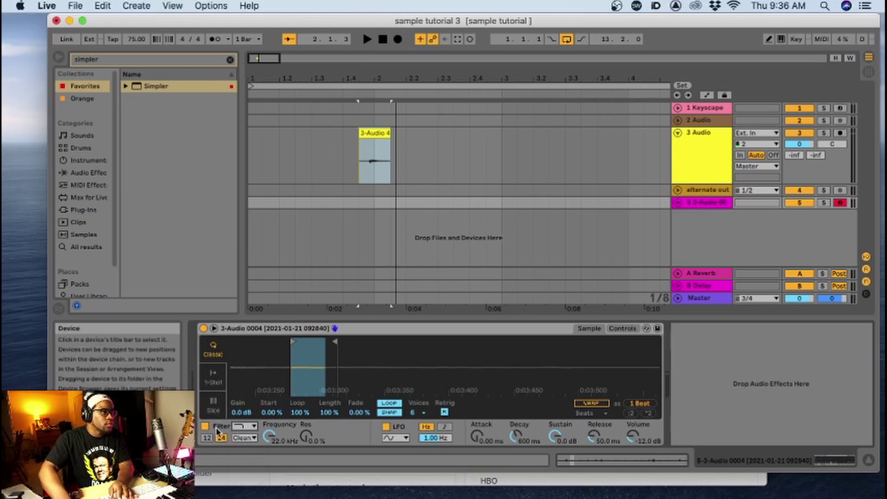
click(246, 425)
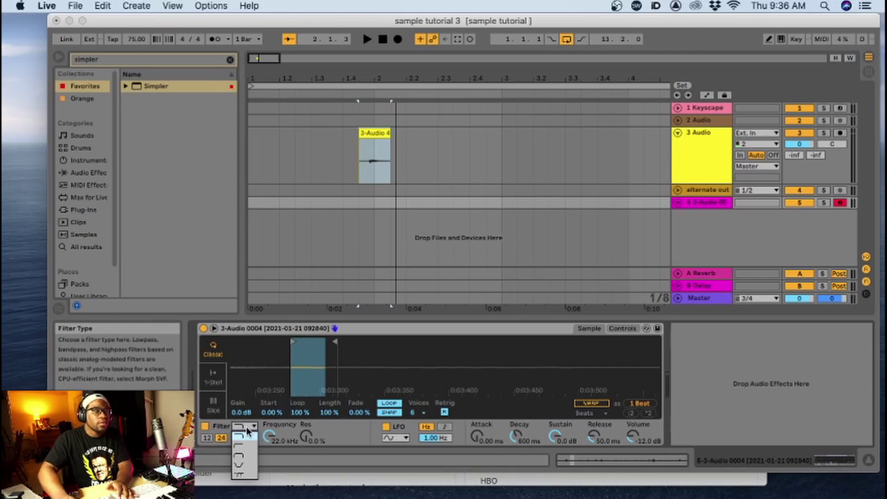
click(244, 435)
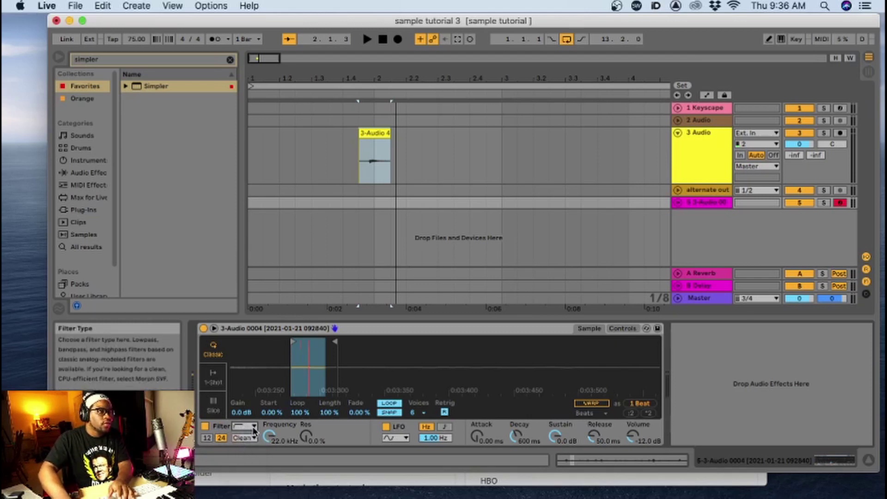
drag(269, 436, 269, 462)
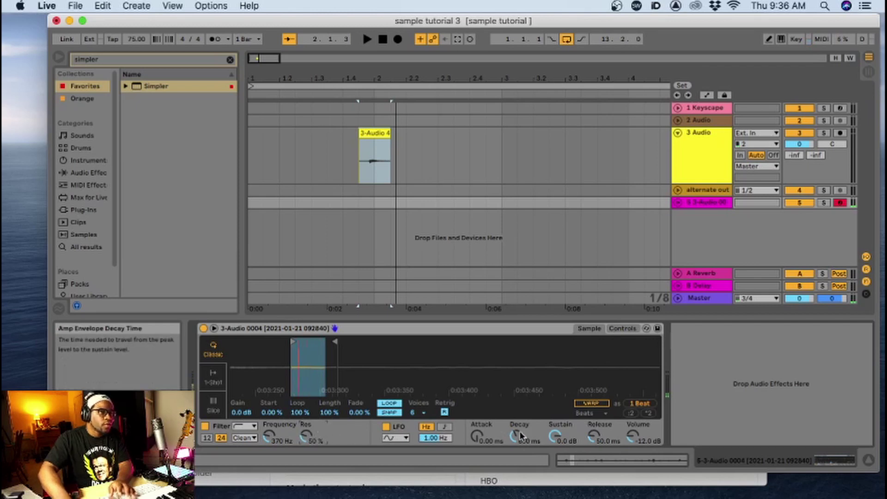
Step: Set Simpler's amp envelope to 11.5 ms attack, 379 ms decay, -5.7 dB sustain and 16.2 s release, with the filter cutoff at 951 Hz
drag(477, 436, 477, 434)
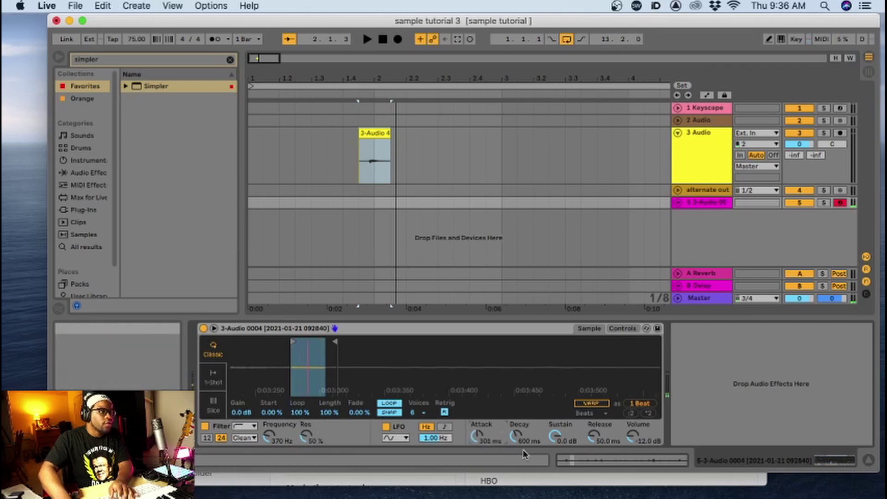
drag(554, 437, 554, 455)
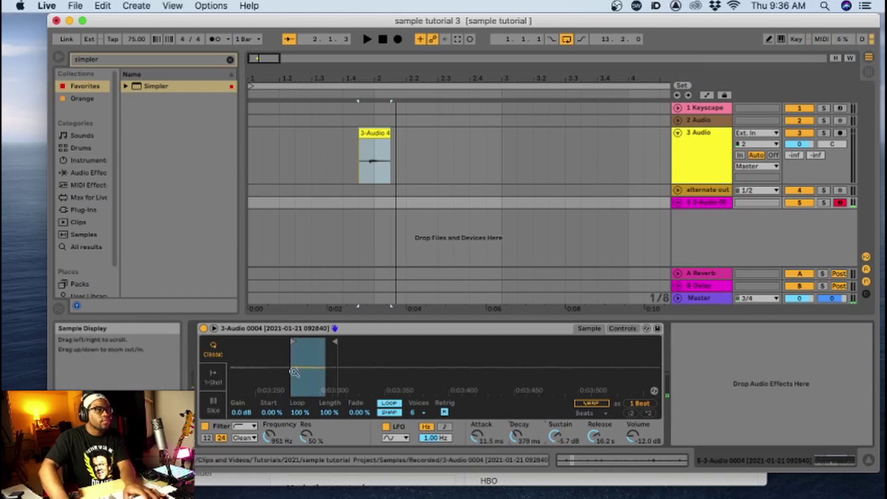
Step: Move Simpler's sample start to about 0:03:293 and raise the device volume to 2.86 dB
drag(293, 342, 326, 332)
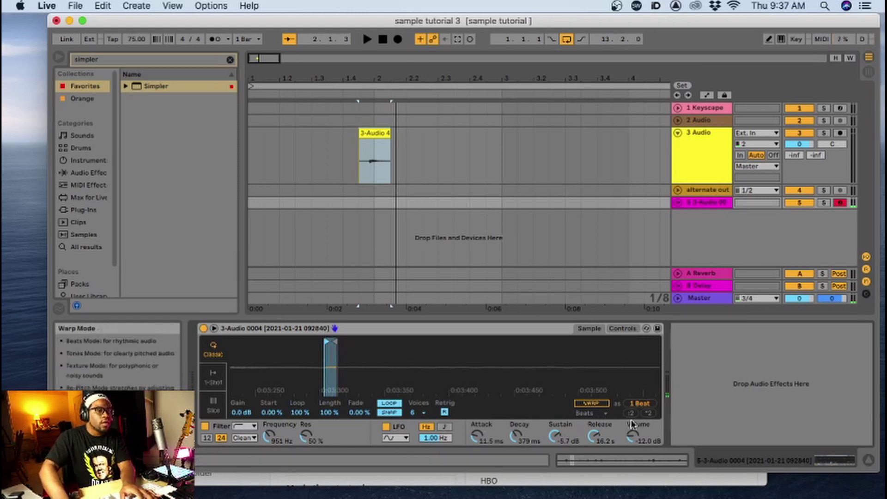
drag(633, 425, 633, 409)
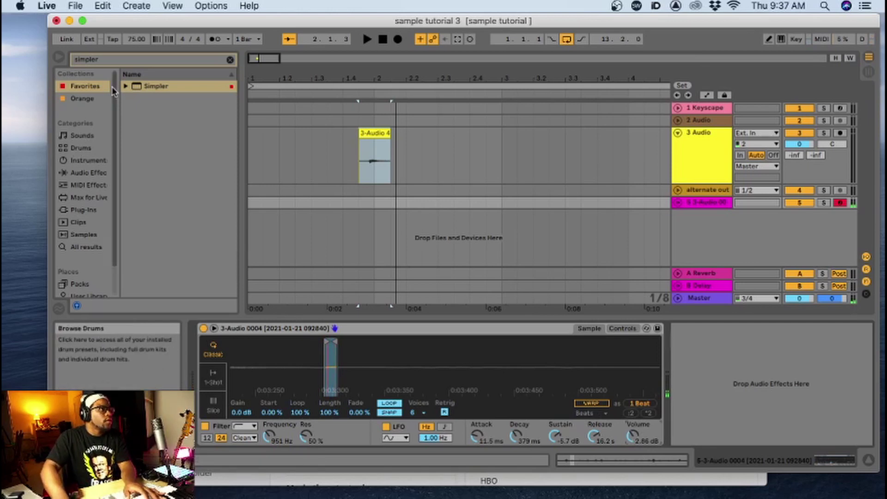
Step: Add FF Pro-Q 3 from the favorites after Simpler and move its window clear of Simpler's controls
click(230, 60)
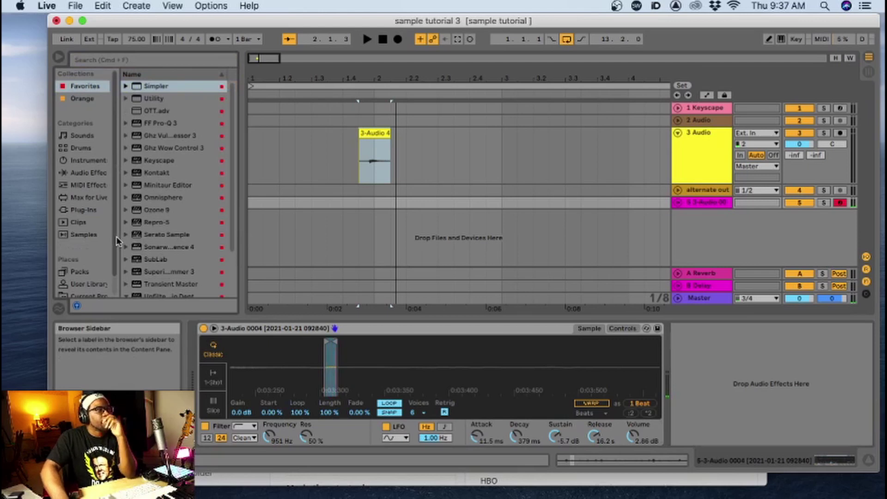
mouse_move(152, 123)
mouse_down()
mouse_move(466, 246)
mouse_move(614, 356)
mouse_move(679, 356)
mouse_move(700, 343)
mouse_move(666, 360)
mouse_up()
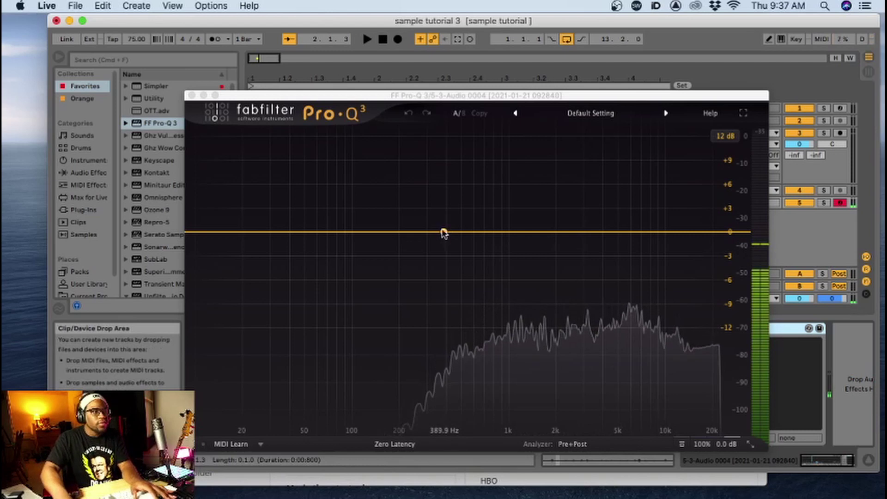
drag(438, 97, 465, 54)
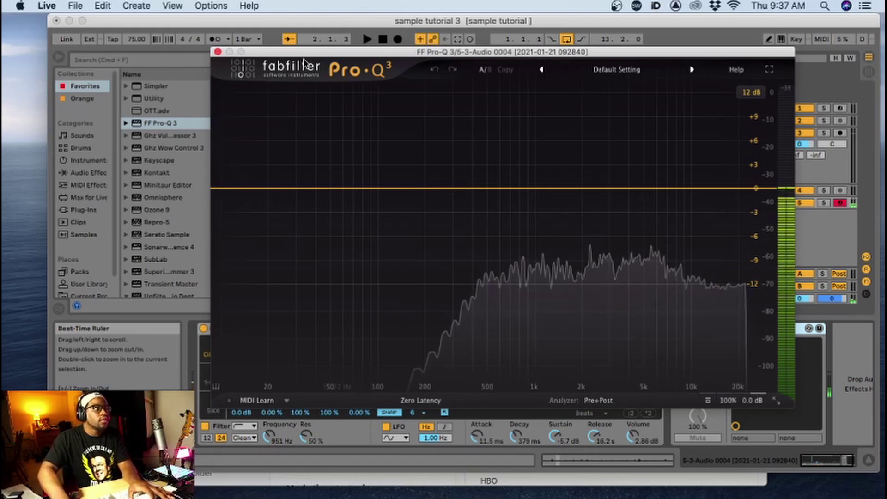
drag(277, 53, 267, 20)
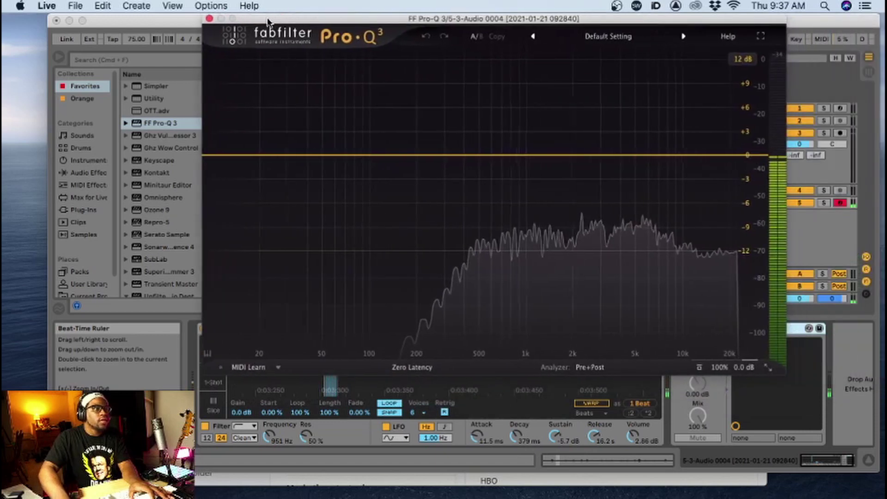
Step: Create a 12 dB/oct High Cut band in Pro-Q 3 at about 1795 Hz with Q 0.956 and close the plug-in window
drag(726, 155, 692, 193)
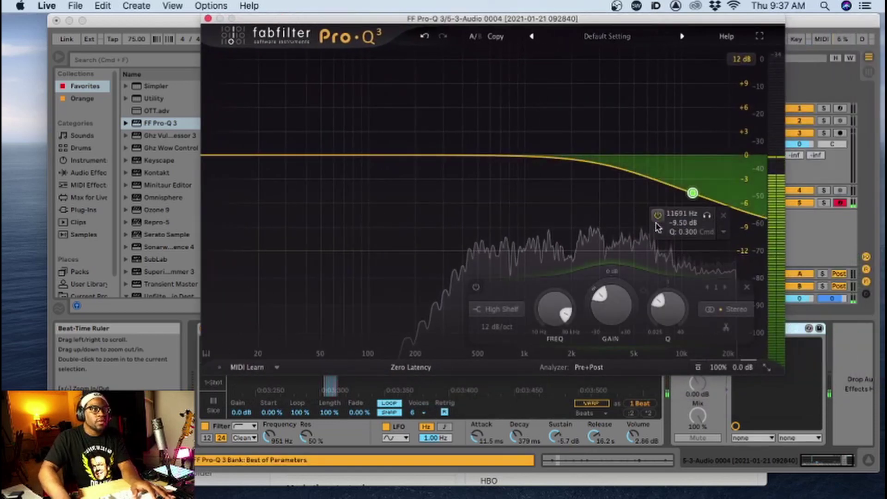
click(661, 232)
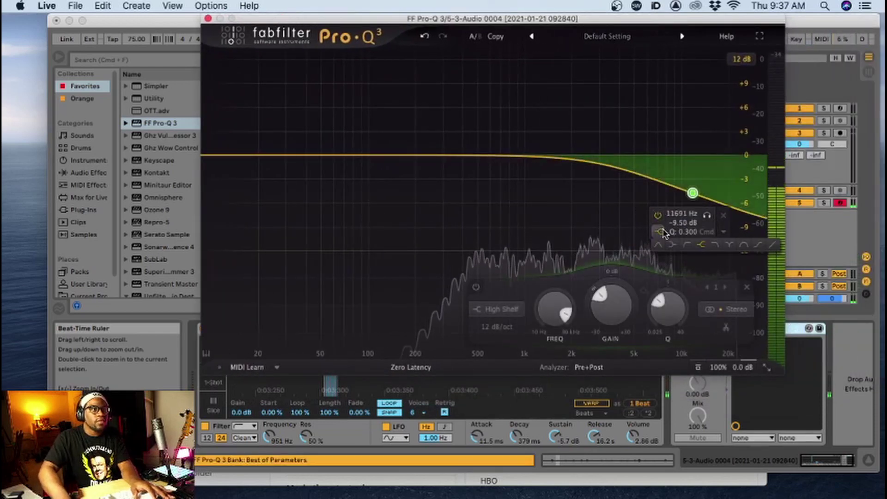
click(715, 245)
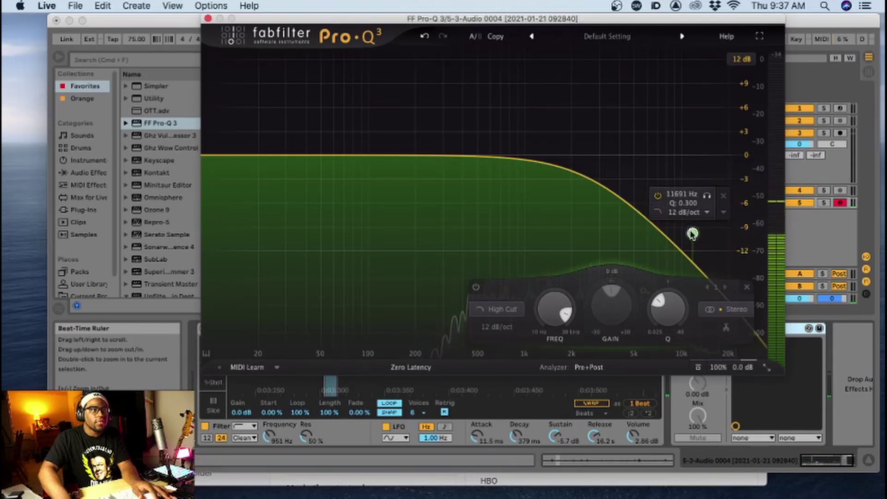
drag(692, 233, 564, 158)
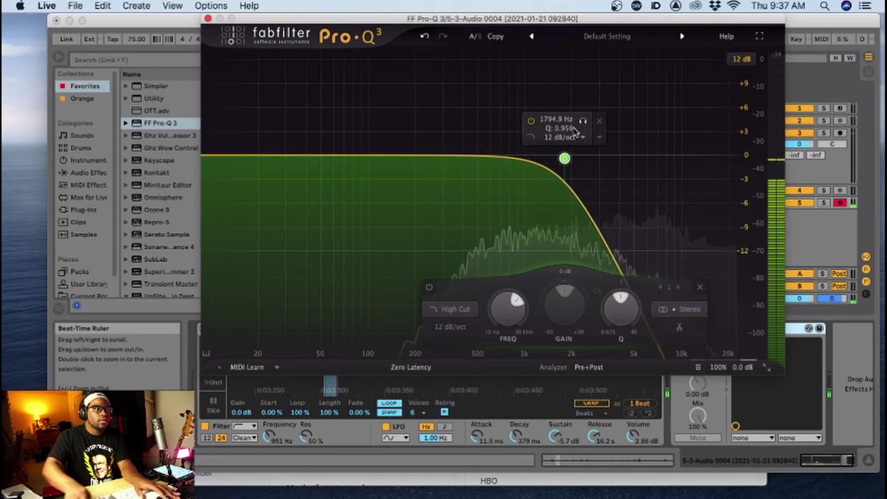
click(207, 19)
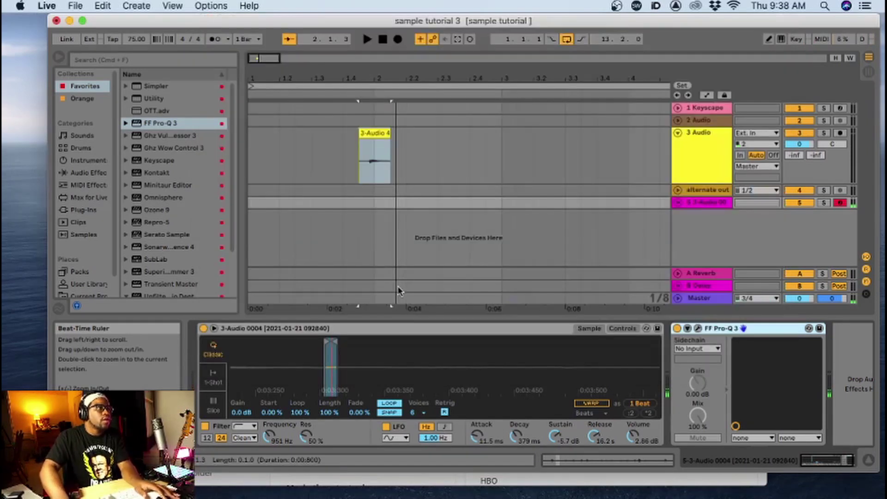
Step: Set Simpler's amp envelope to 2.22 ms attack and 1.53 s decay, and its SMP filter to 317 Hz with 72 % resonance and 6.94 dB drive
drag(478, 436, 477, 433)
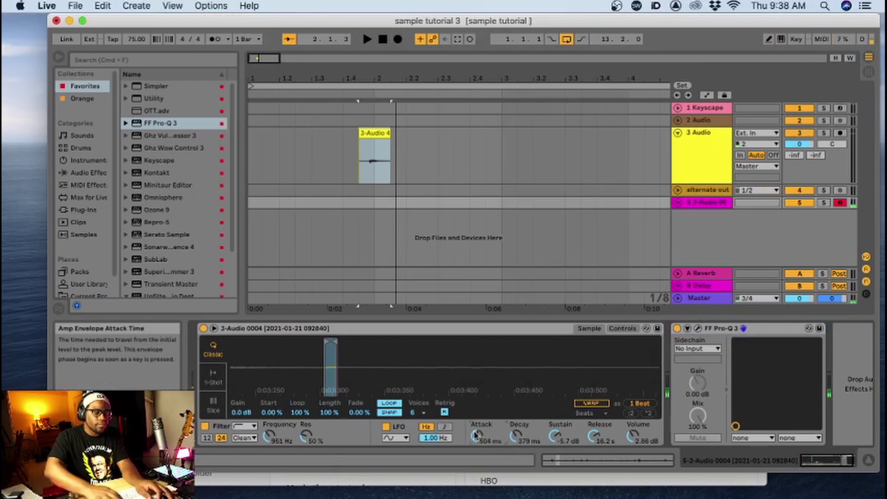
drag(475, 435, 474, 448)
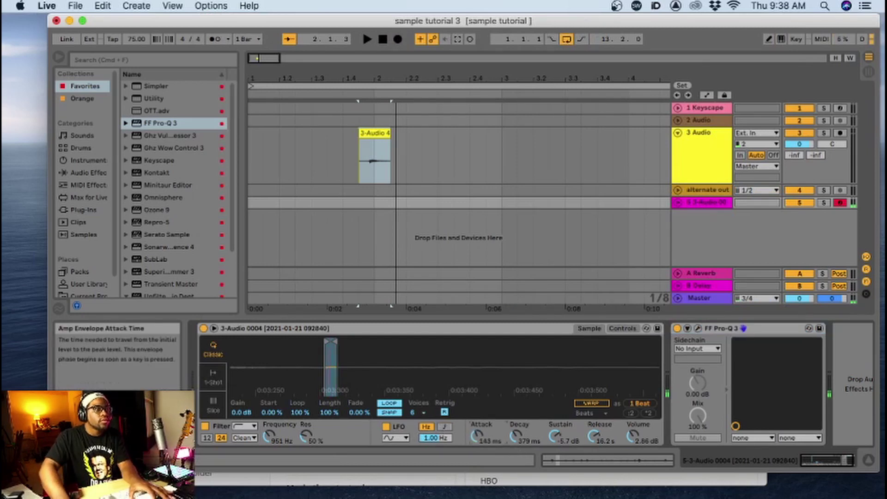
click(619, 329)
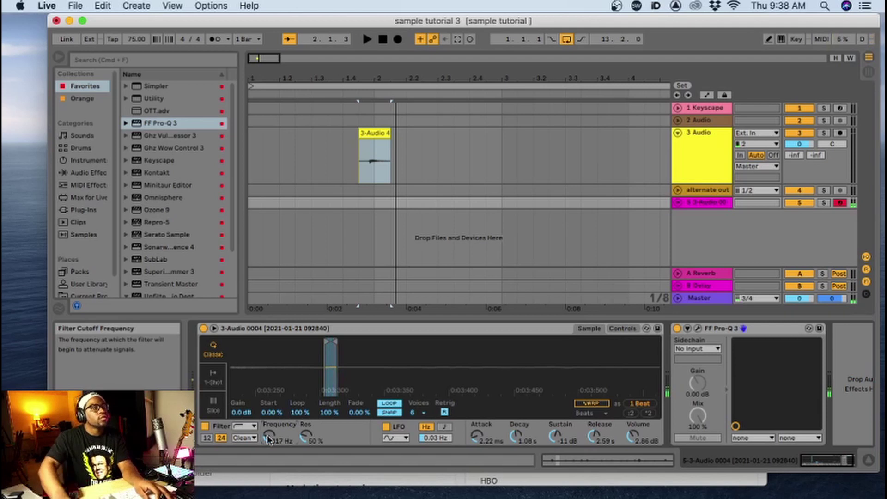
mouse_move(299, 431)
mouse_down()
mouse_move(298, 416)
mouse_move(305, 433)
mouse_up()
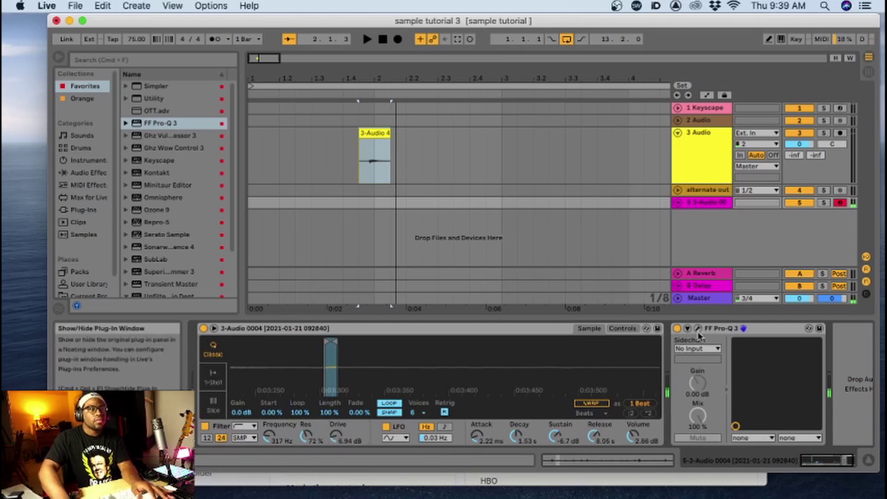
Step: Reopen Pro-Q 3, steepen the High Cut band to 48 dB/oct and lower its frequency to about 1560 Hz
click(697, 329)
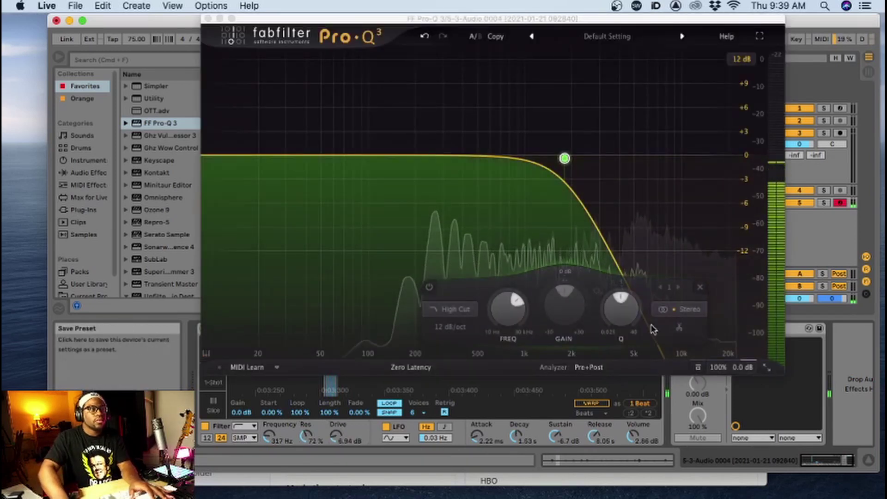
mouse_move(564, 159)
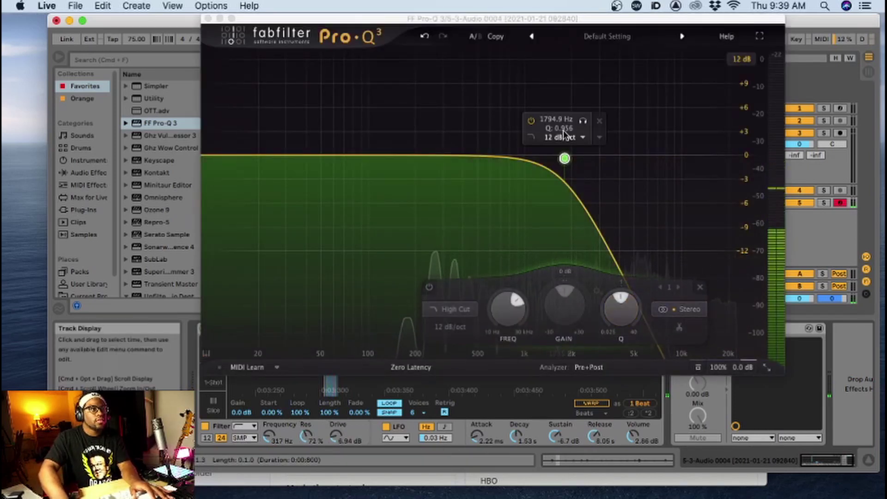
click(564, 138)
click(575, 225)
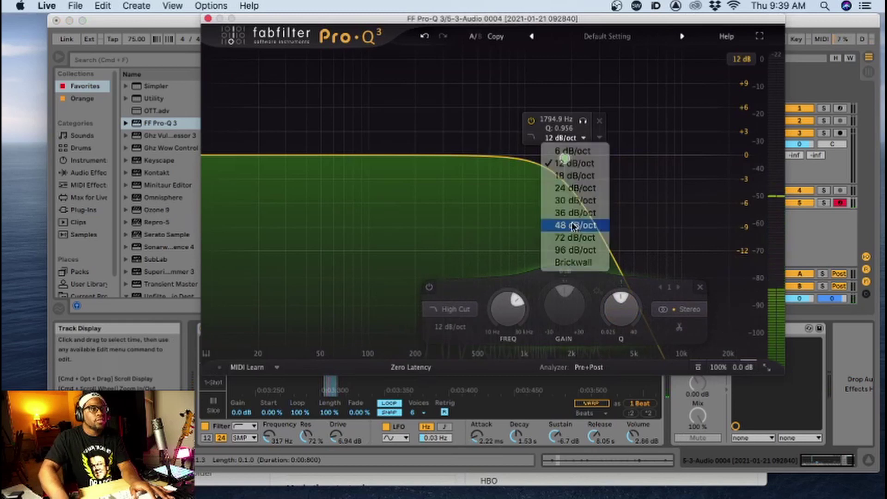
mouse_move(562, 158)
mouse_down()
mouse_move(531, 167)
mouse_move(554, 159)
mouse_up()
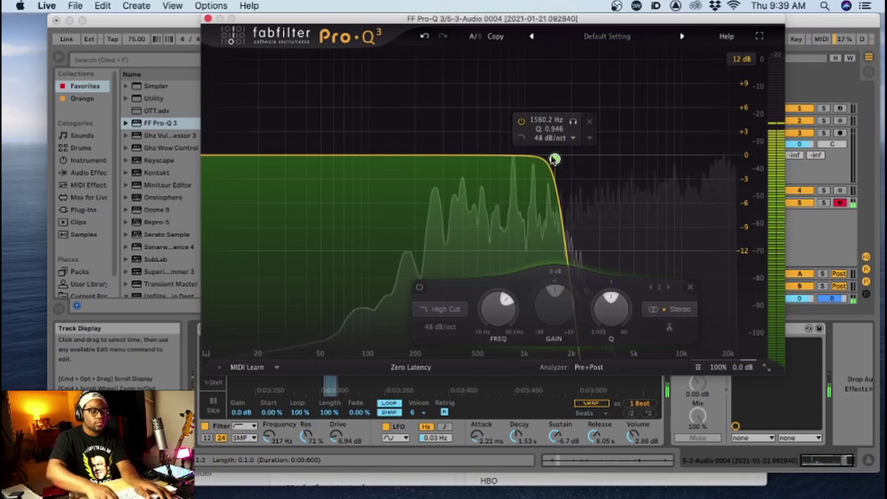
Step: Add a 48 dB/oct Low Cut band in Pro-Q 3 at about 243 Hz with Q 0.735 and close the plug-in window
double_click(420, 169)
mouse_move(419, 169)
mouse_down()
mouse_move(444, 184)
mouse_move(423, 182)
mouse_move(431, 176)
mouse_up()
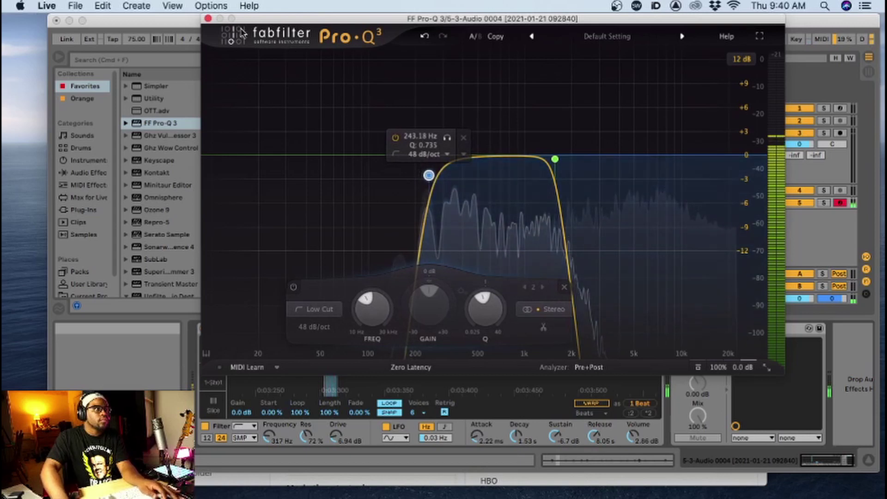
click(208, 19)
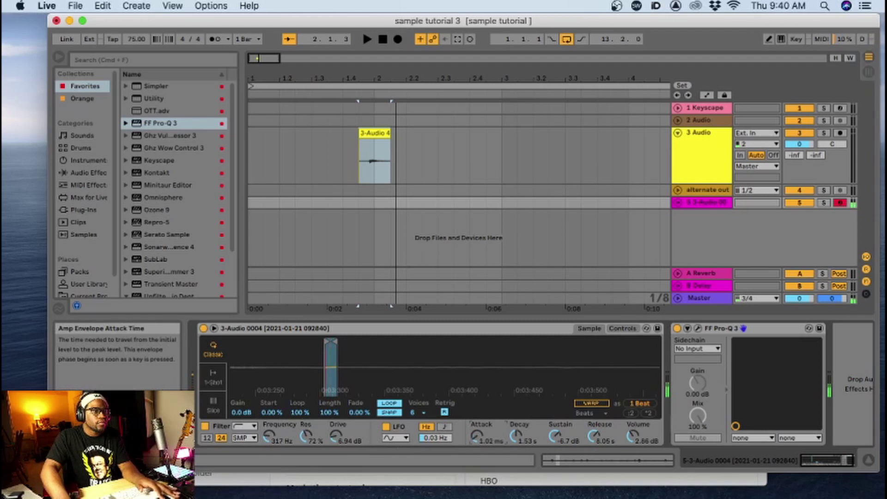
Step: Readjust Simpler's amp envelope to 0.93 ms attack, 687 ms decay, -10 dB sustain and 5.20 s release
drag(477, 435, 517, 455)
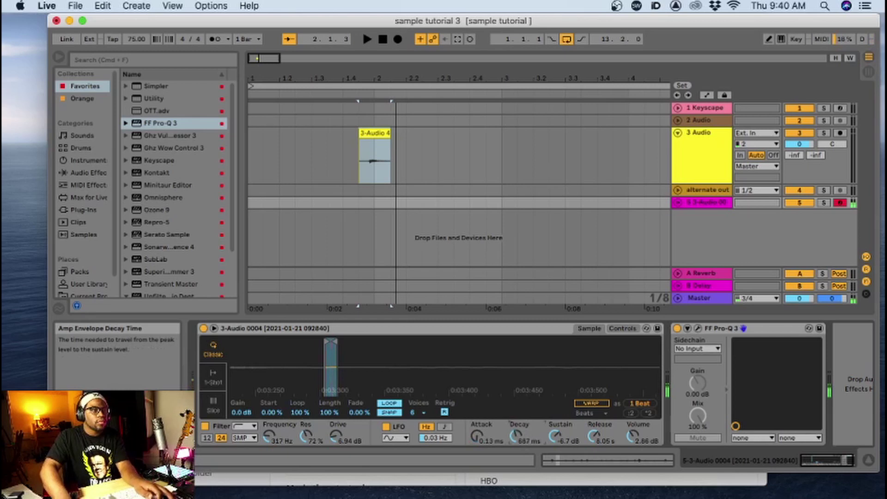
drag(476, 435, 477, 422)
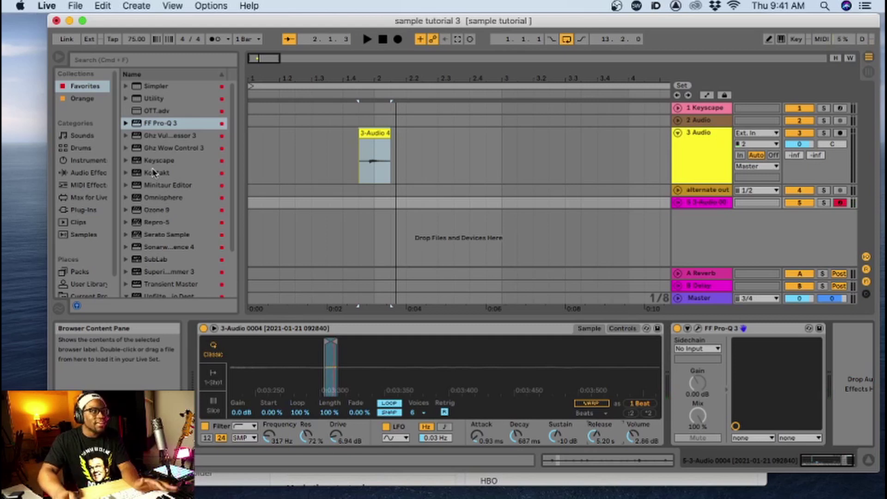
Step: Search the audio effects for "tuner" and add the Tuner device after Pro-Q 3 on the Simpler track
click(145, 147)
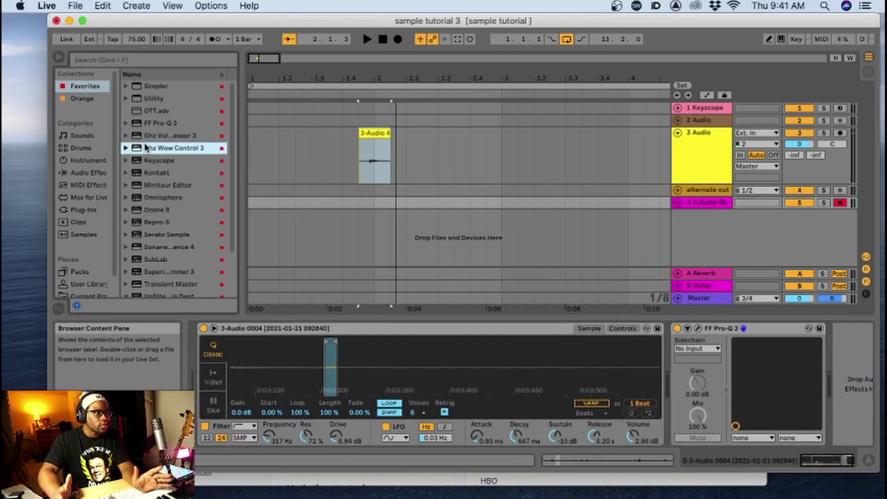
scroll(152, 187, down, 3)
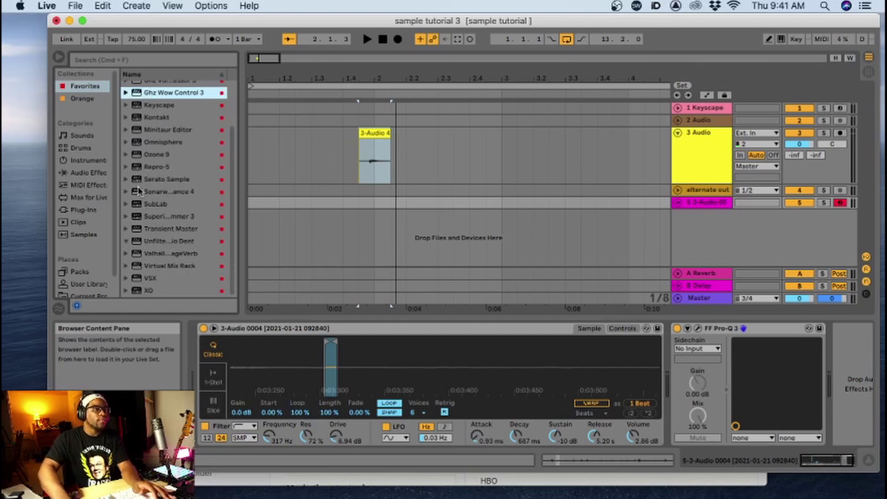
scroll(173, 128, up, 3)
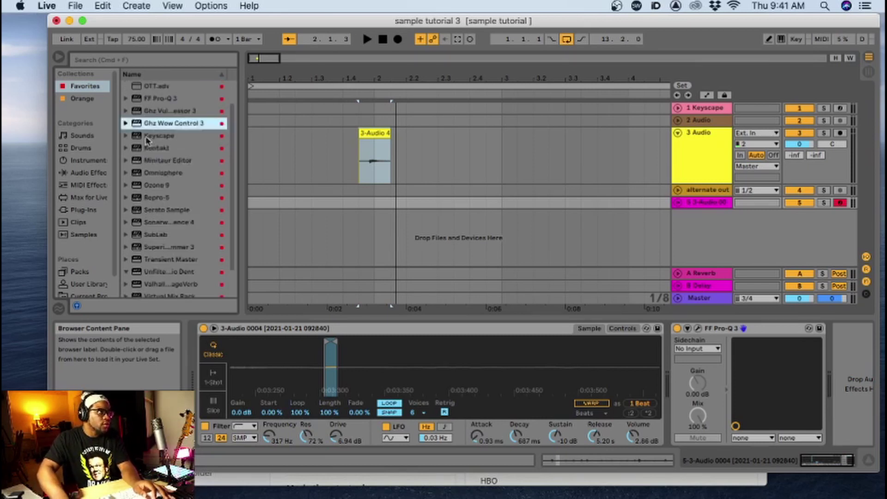
click(114, 57)
text(tuner)
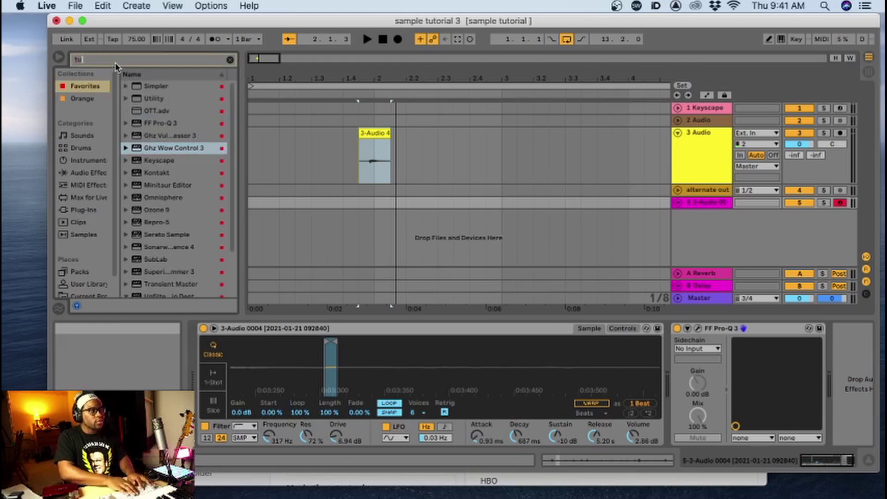
click(98, 162)
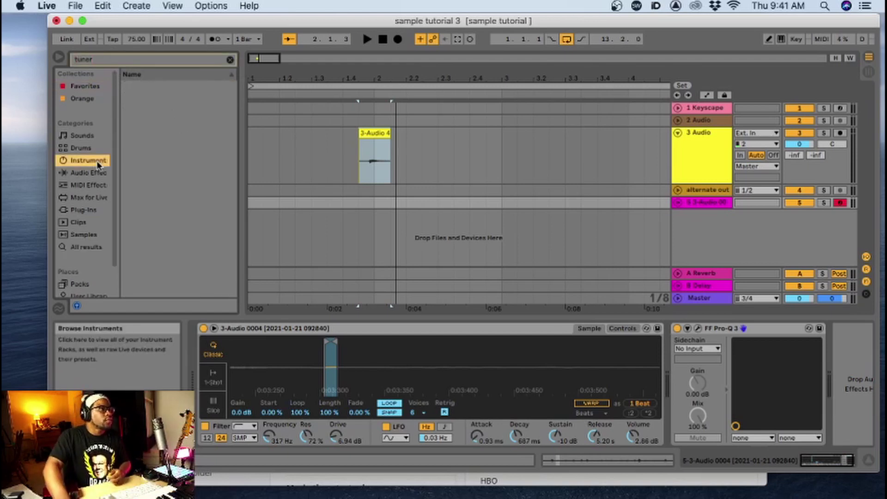
click(94, 172)
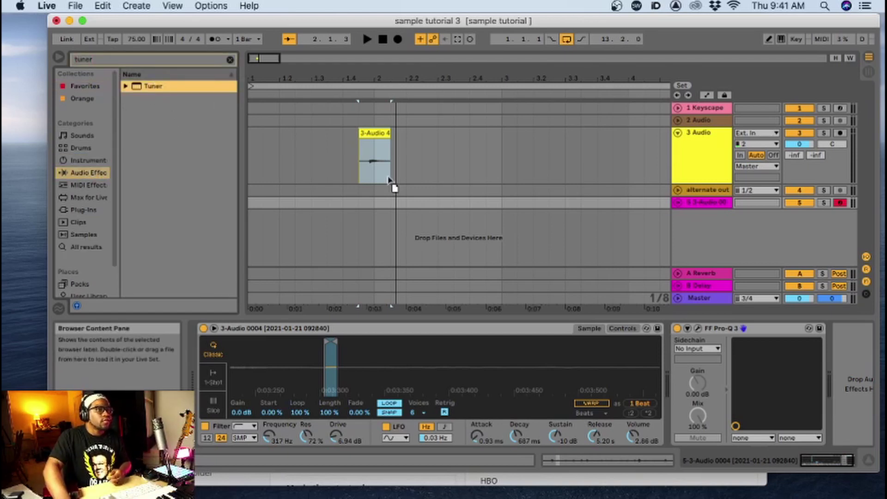
drag(635, 282, 845, 361)
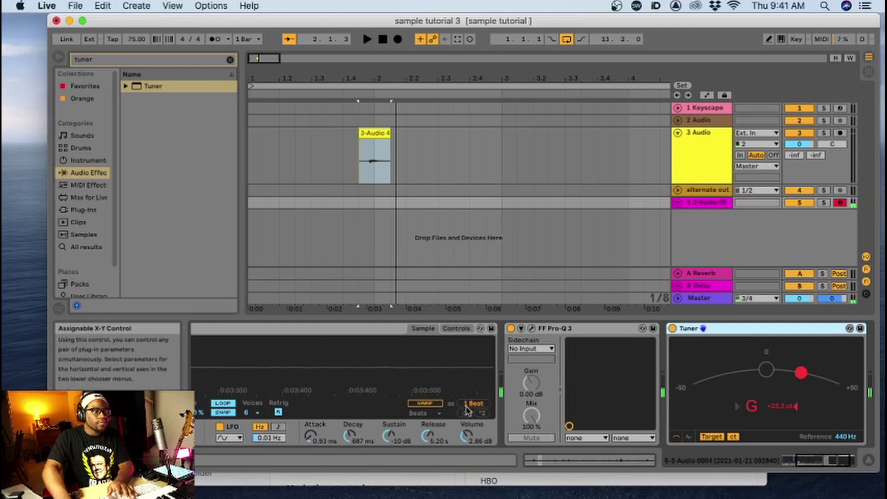
Step: Tune the sample in Simpler's controls with a transposition of -4 st and a detune of -50 ct
click(456, 328)
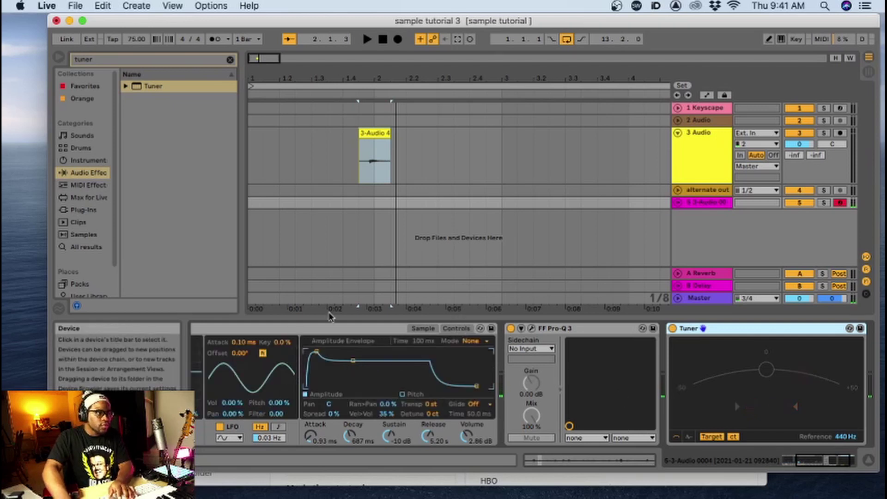
click(432, 404)
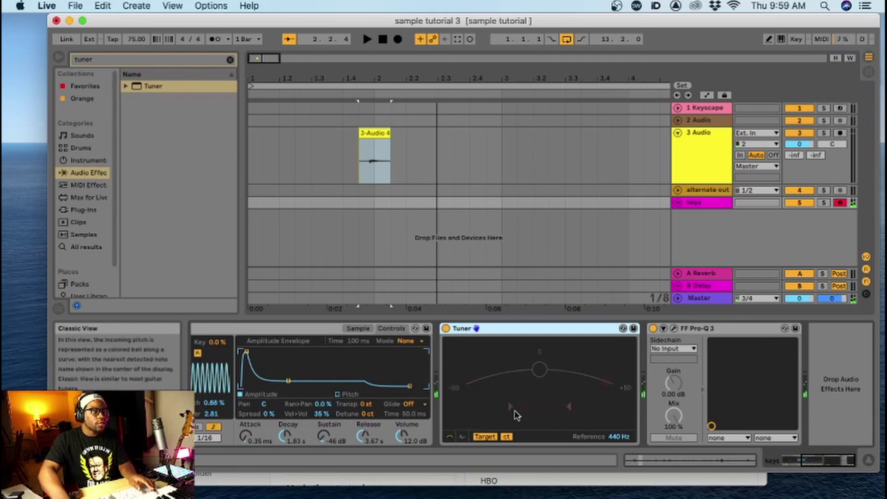
scroll(532, 400, left, 5)
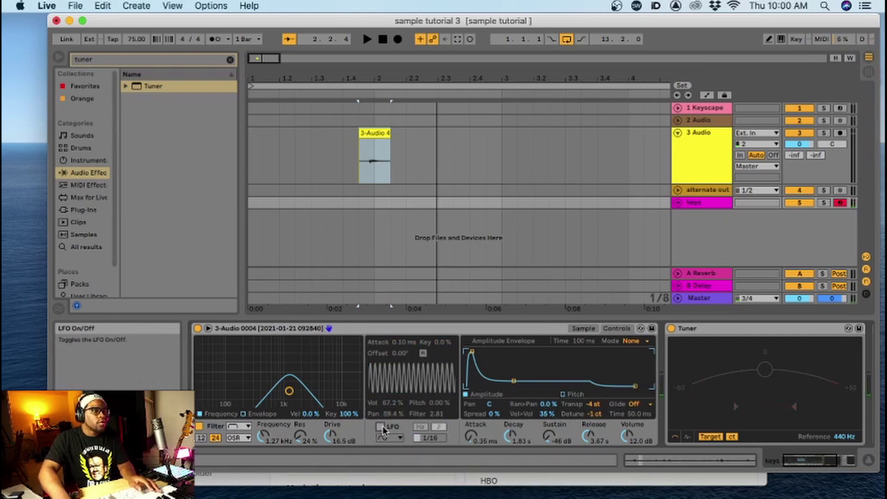
click(585, 414)
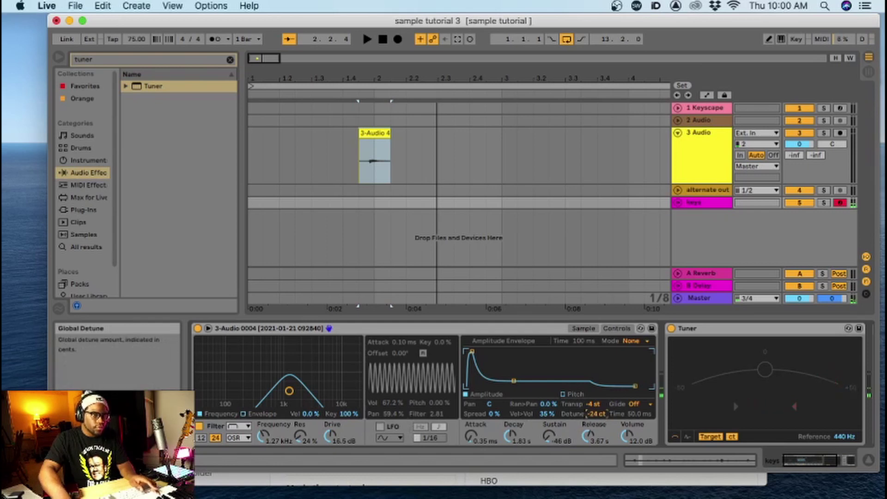
drag(593, 415, 594, 428)
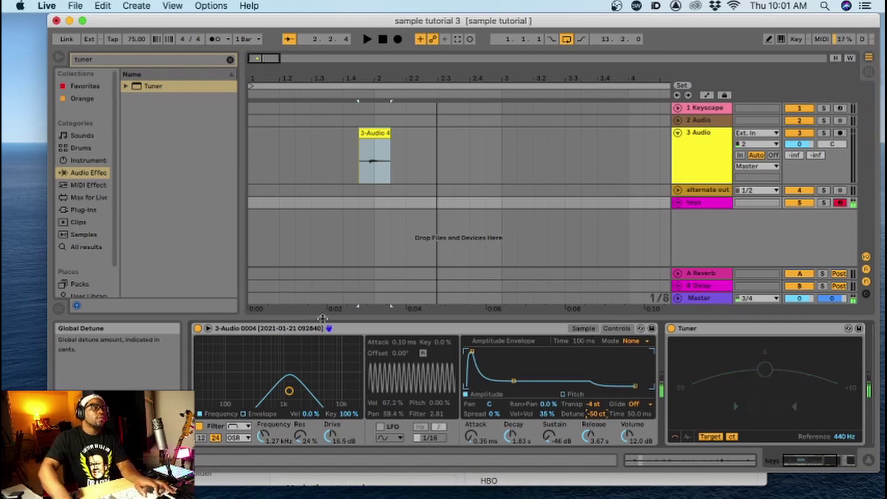
Step: Turn Simpler's LFO back on and save the Live Set
click(381, 427)
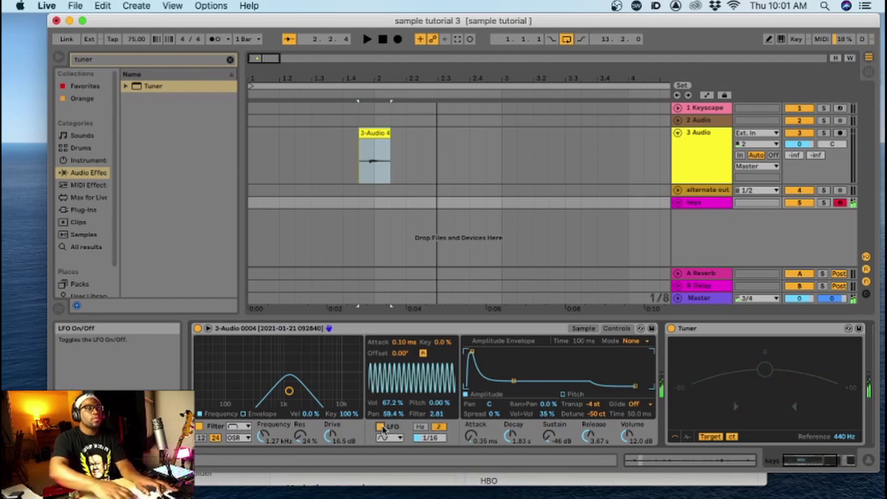
click(103, 6)
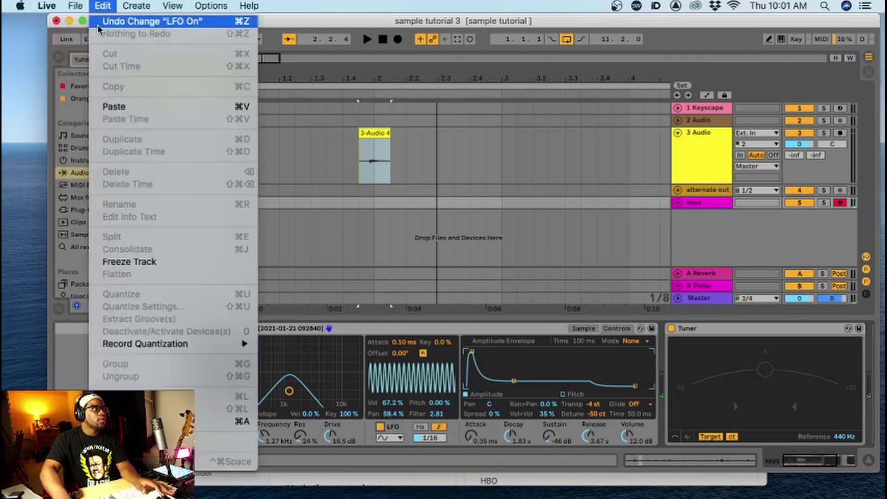
mouse_move(73, 6)
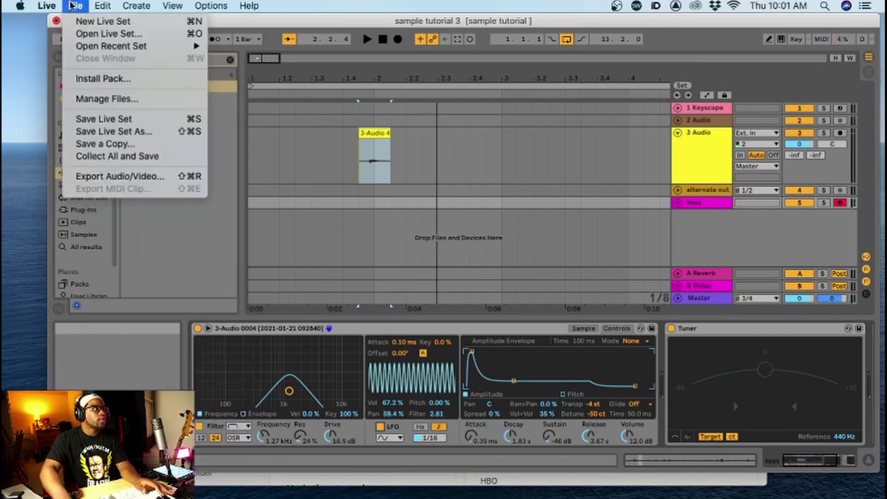
click(101, 122)
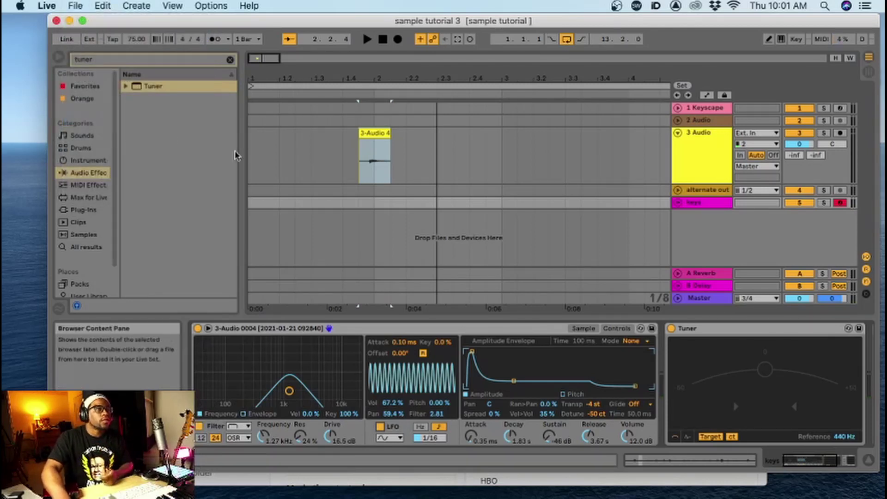
Step: Insert a new MIDI track directly below the keys track
click(714, 188)
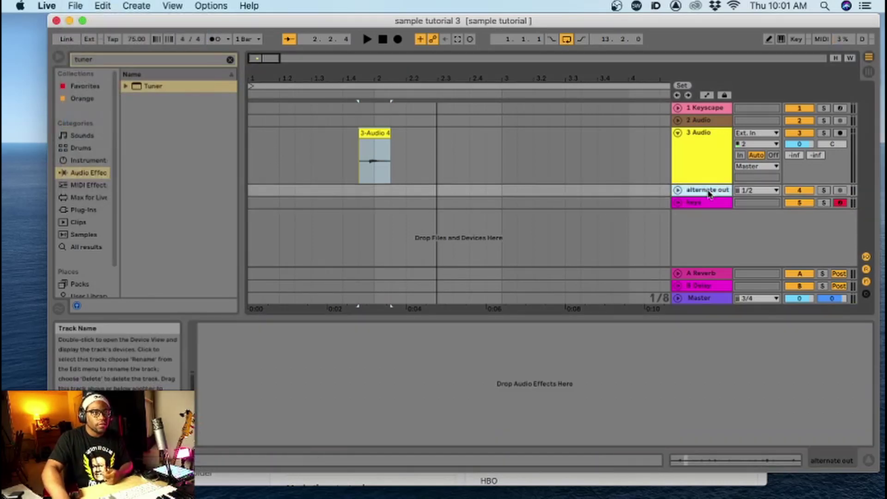
click(702, 203)
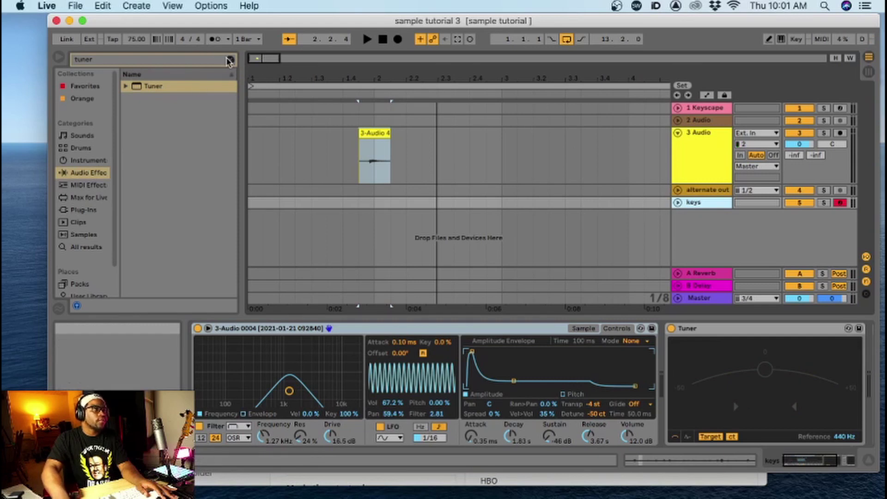
click(102, 5)
mouse_move(137, 5)
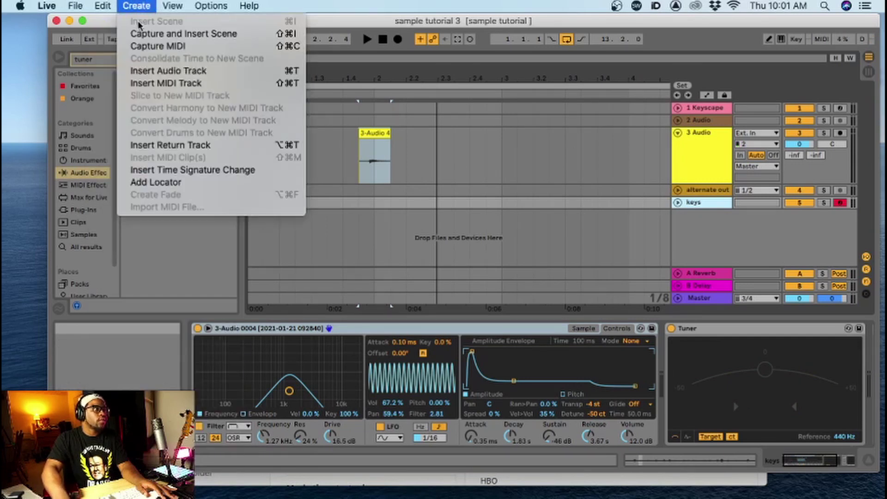
click(148, 85)
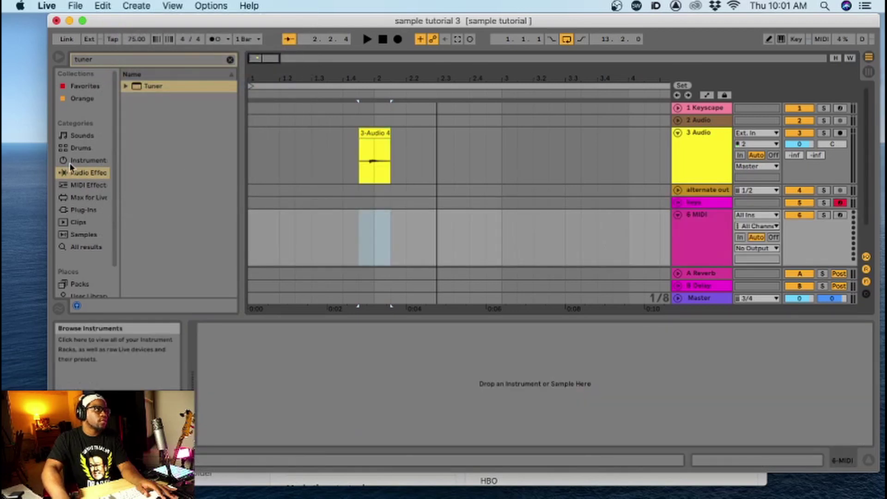
Step: Search the instruments for "simpler" and load an empty Simpler onto the new MIDI track
click(230, 60)
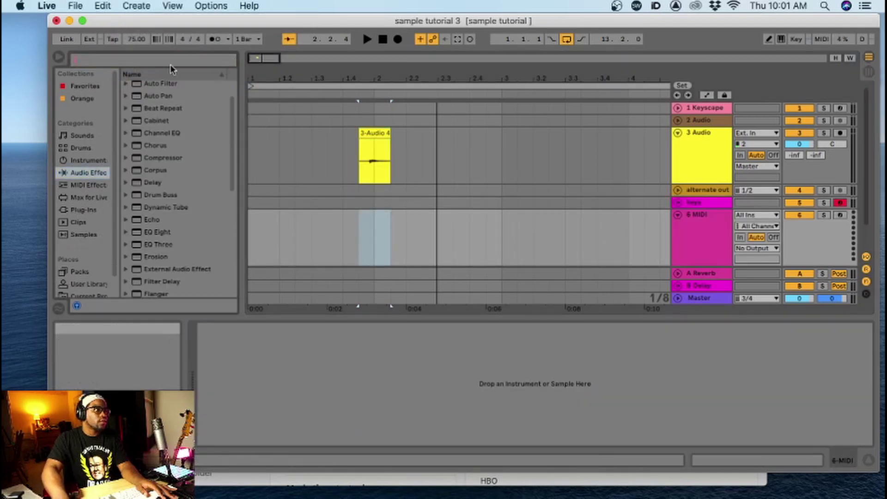
text(simpler)
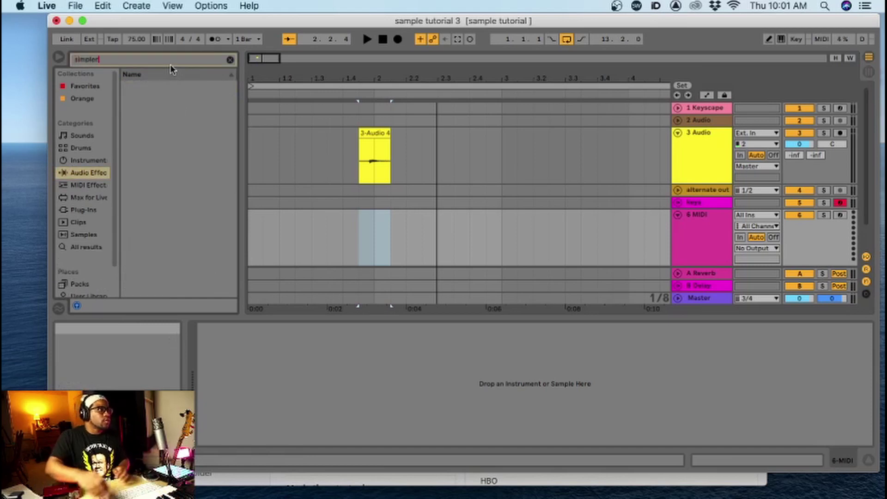
click(81, 188)
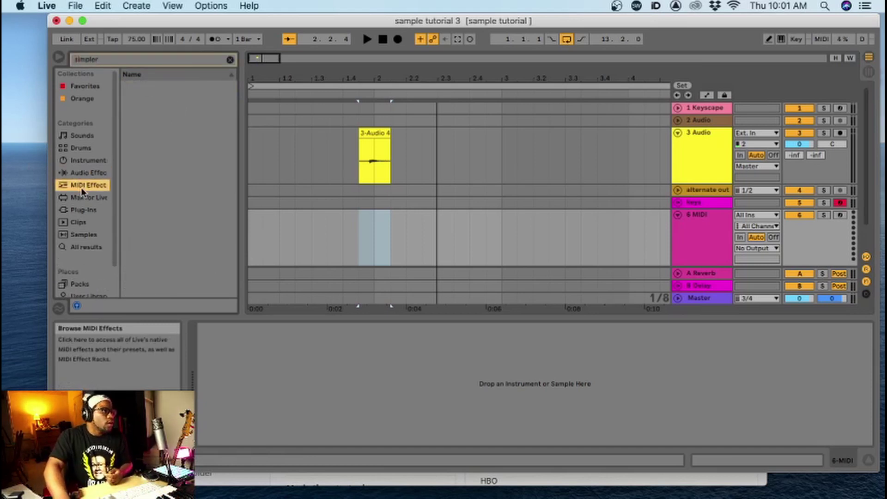
click(82, 197)
click(82, 210)
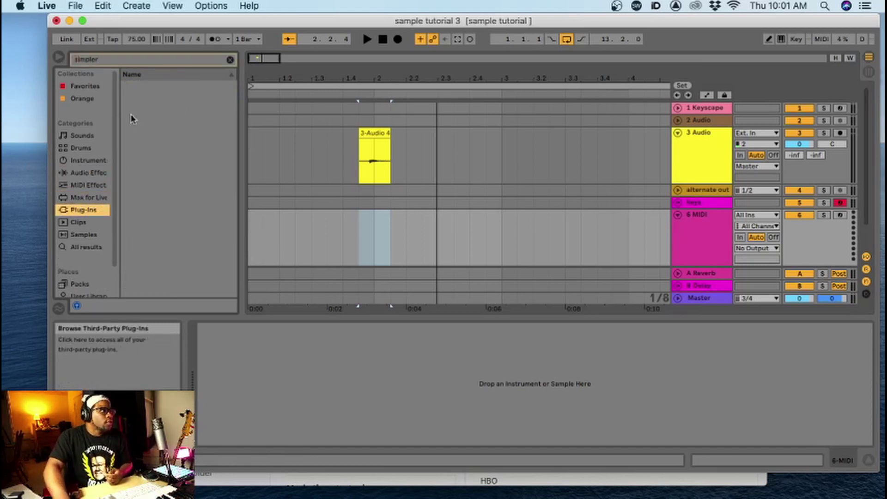
click(83, 174)
key(Up)
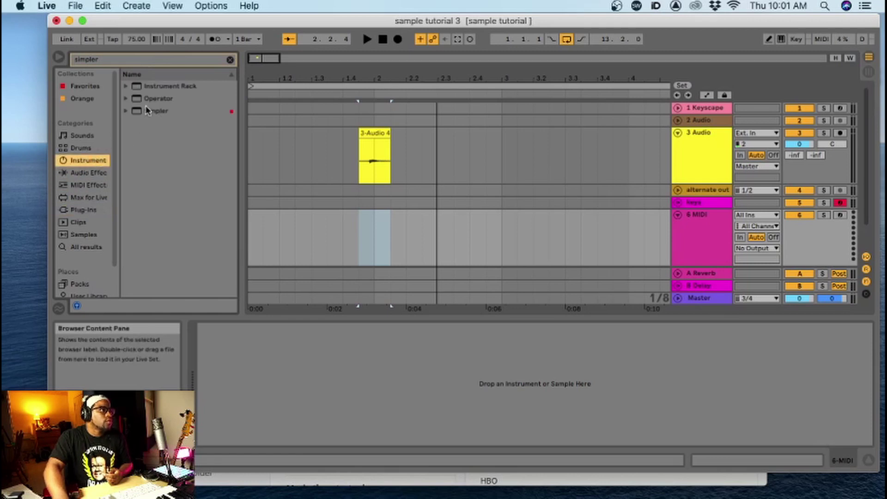
drag(147, 110, 680, 234)
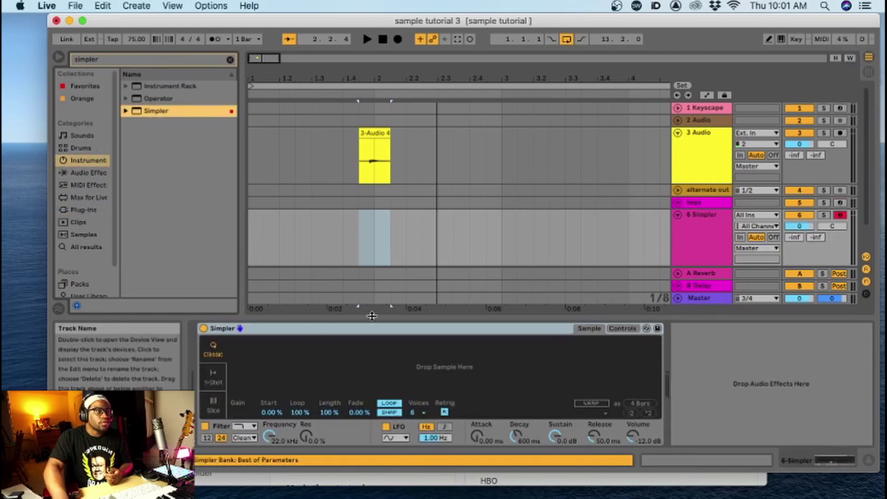
Step: Play the trimmed clip on the 3 Audio track and load it as the sample of the new Simpler
click(368, 134)
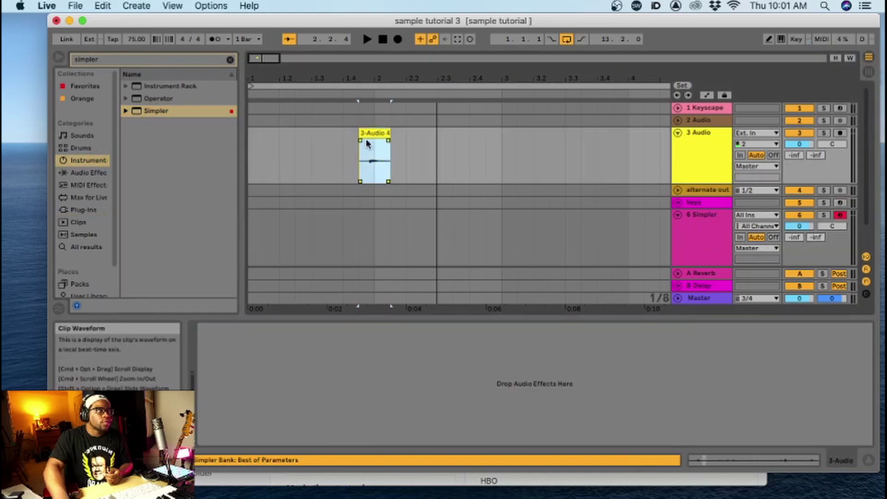
click(368, 94)
key(space)
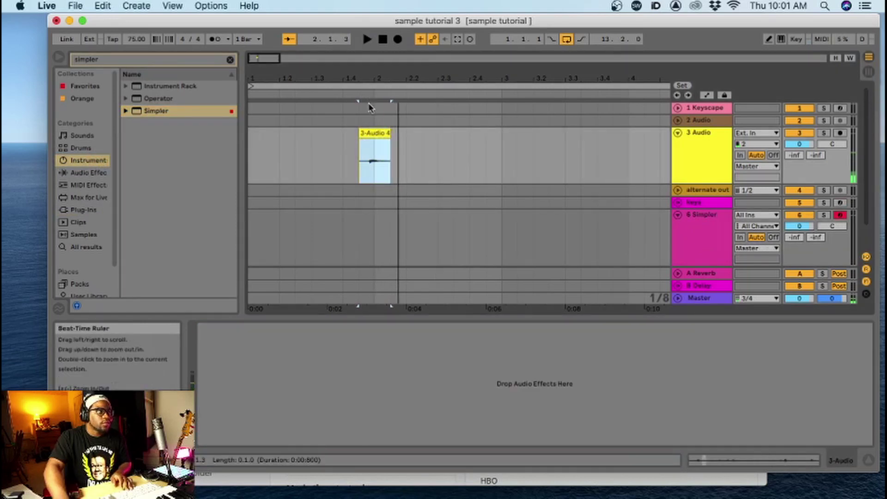
click(708, 227)
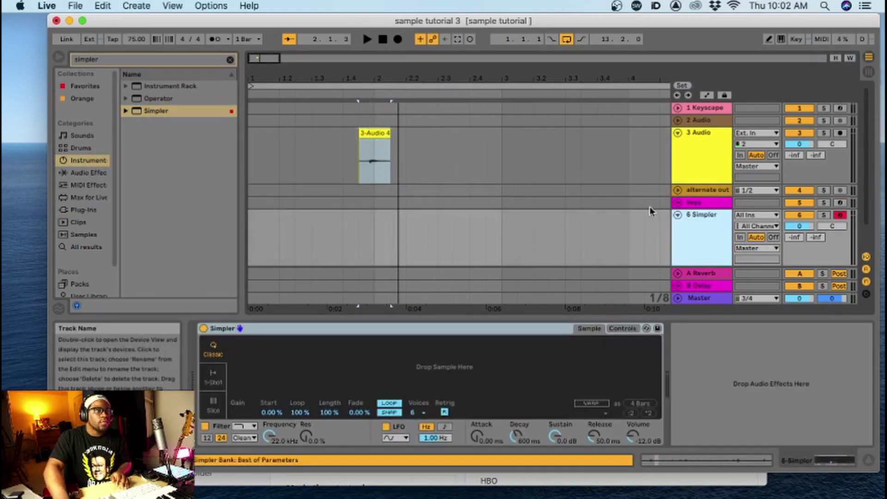
drag(368, 133, 360, 369)
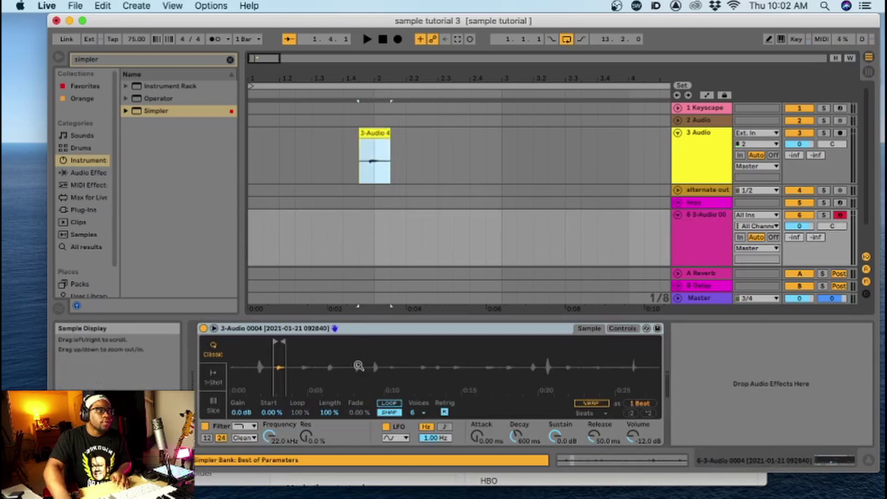
Step: Shorten the sample in the new Simpler by moving its end marker to between 0:03:200 and 0:03:300
drag(283, 360, 388, 341)
click(383, 407)
drag(472, 342, 397, 354)
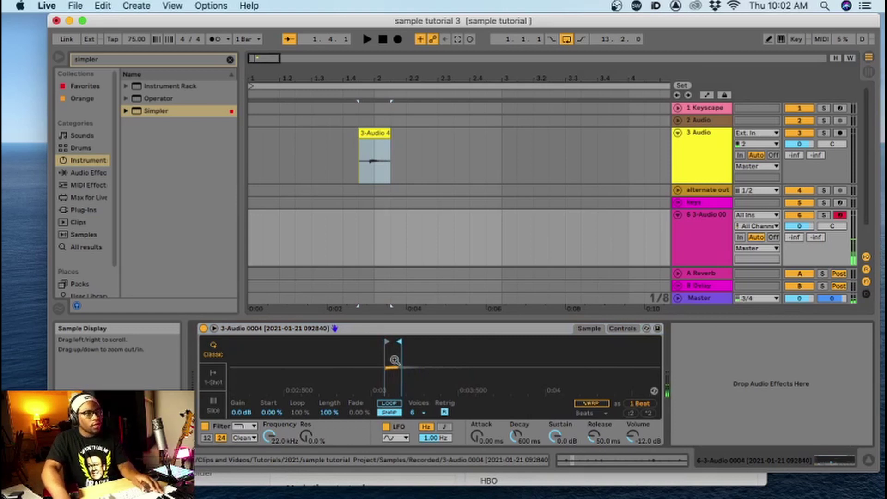
drag(396, 346, 392, 342)
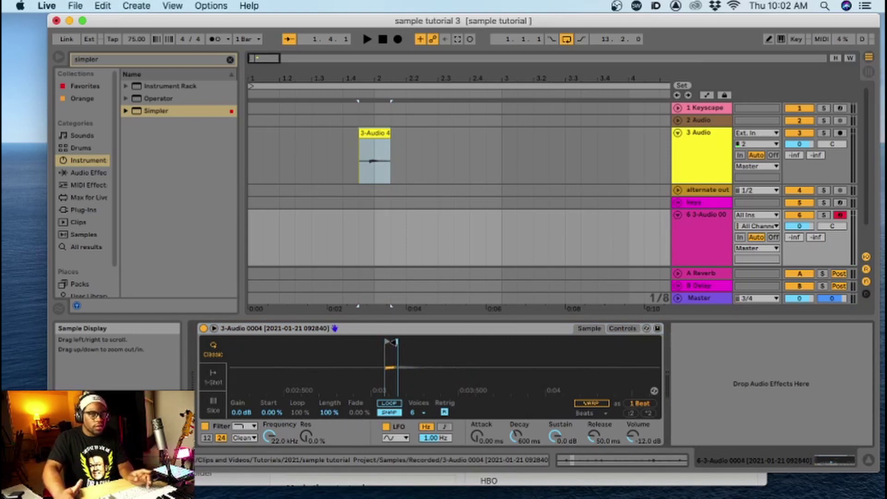
drag(410, 353, 409, 369)
drag(360, 346, 431, 341)
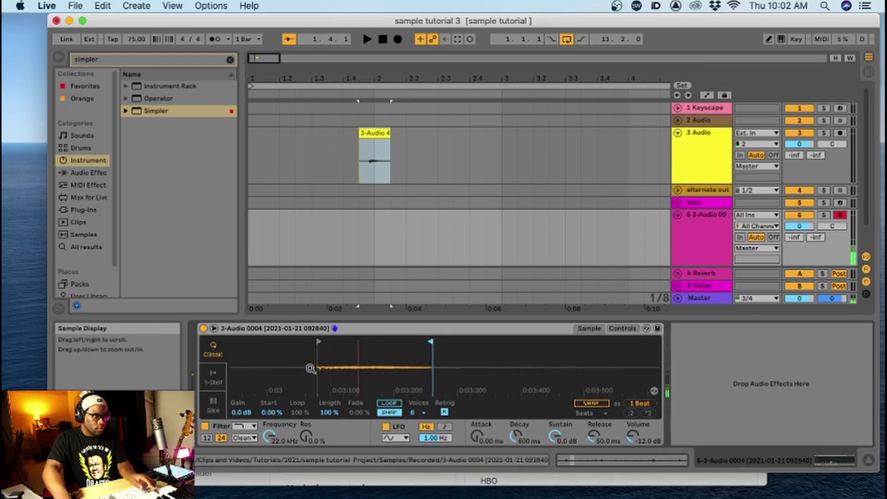
Step: Switch the new Simpler's filter circuit to SMP, raise its drive to 14.3 dB and lower the cutoff frequency to 534 Hz
click(248, 427)
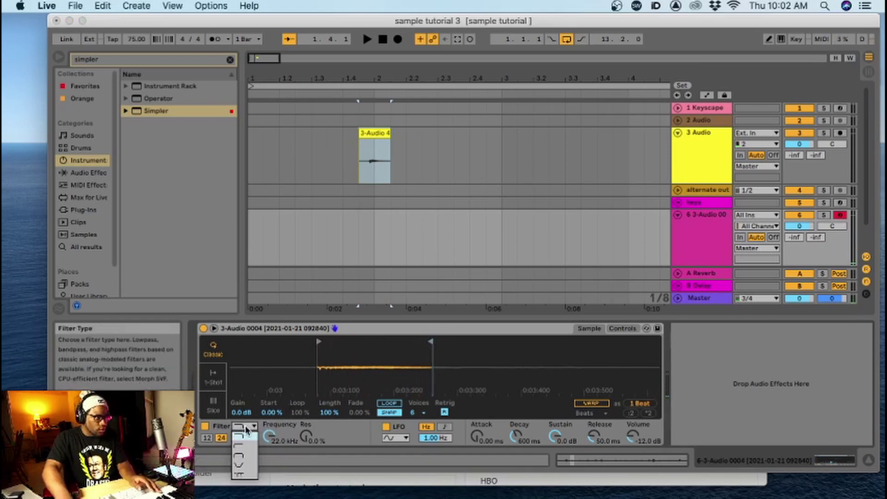
click(249, 428)
click(250, 438)
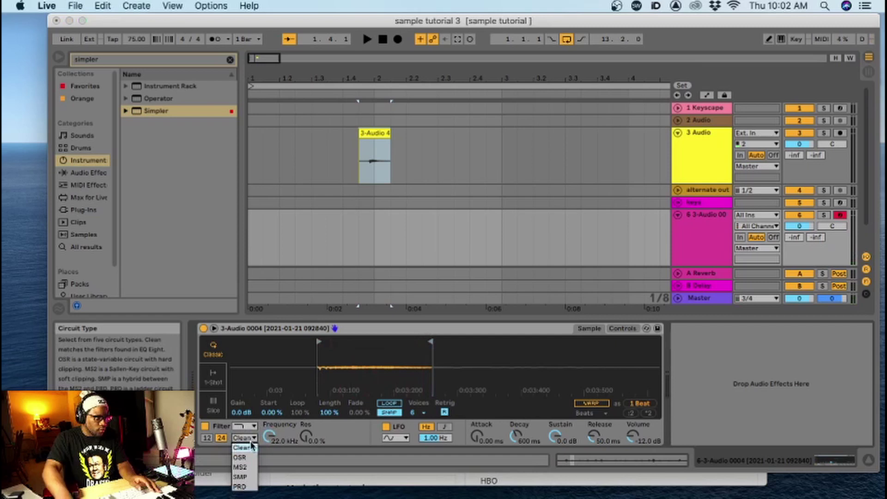
click(248, 476)
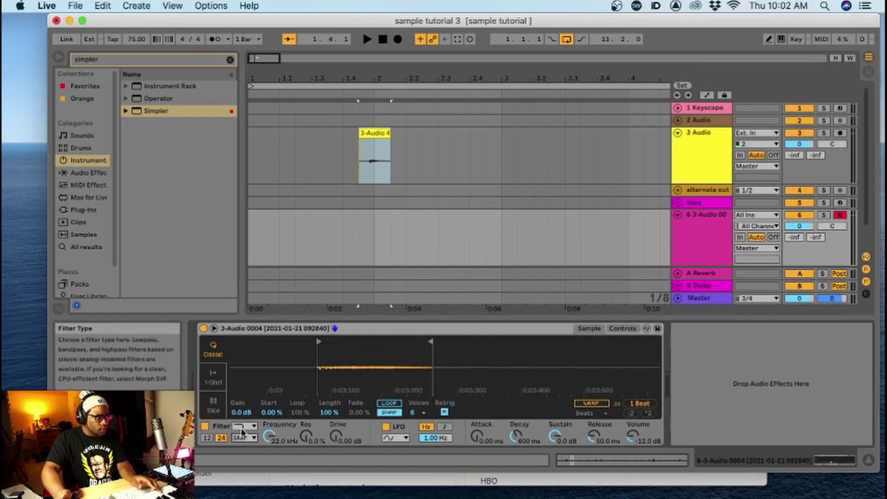
drag(336, 435, 335, 416)
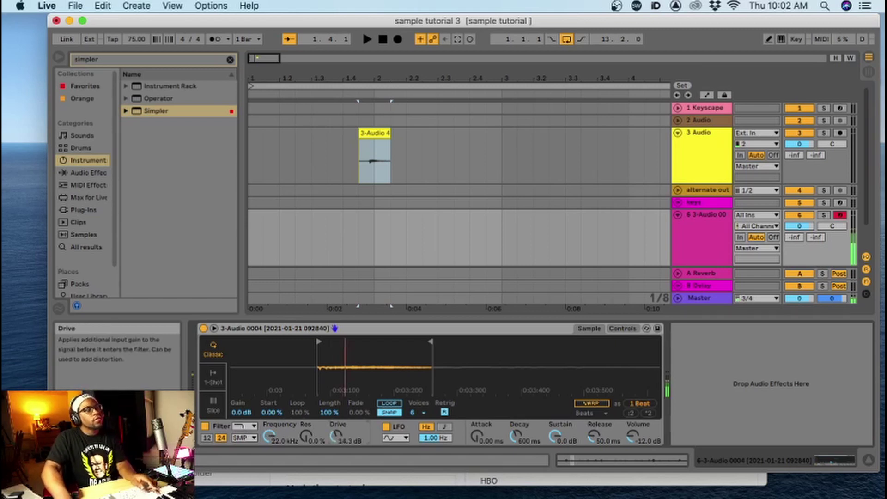
drag(269, 436, 269, 476)
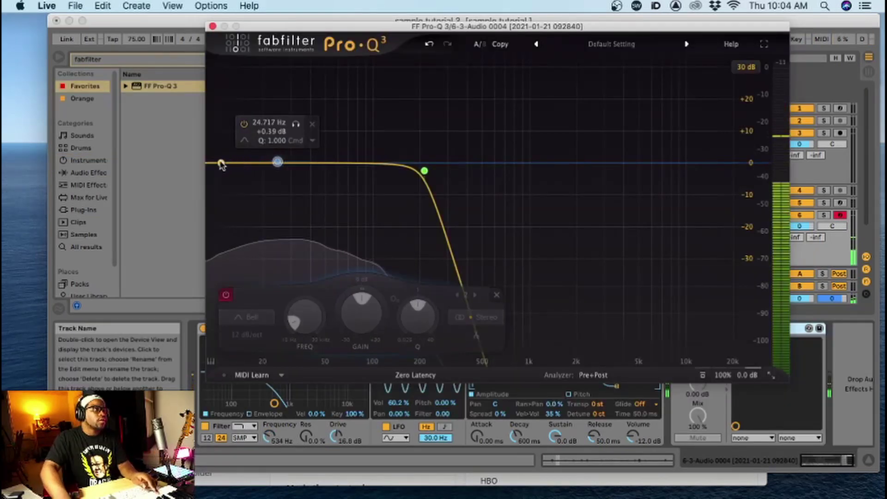
Step: Place a Pro-Q 3 band at the lowest frequencies with its gain near 0 dB
mouse_move(221, 164)
mouse_down()
mouse_move(215, 136)
mouse_move(214, 161)
mouse_up()
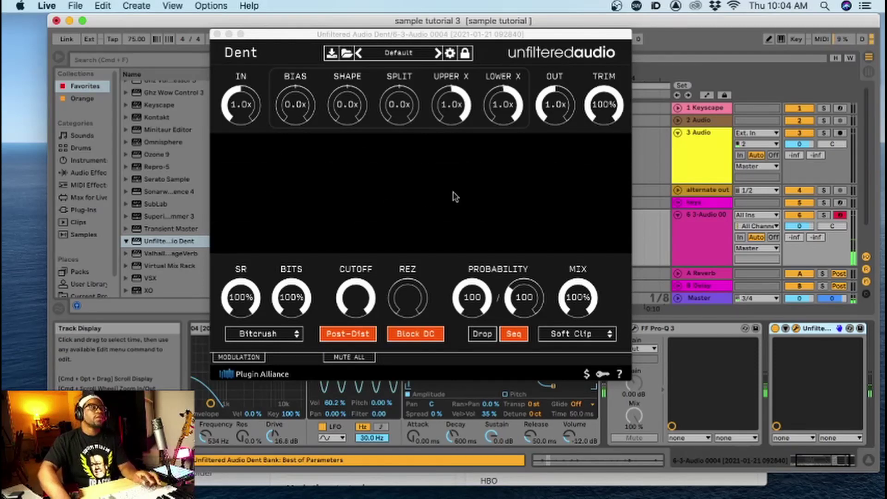
Step: Set Dent's output to 8.8x, its crush mode to Dust and Bits to 100%
drag(455, 36, 460, 62)
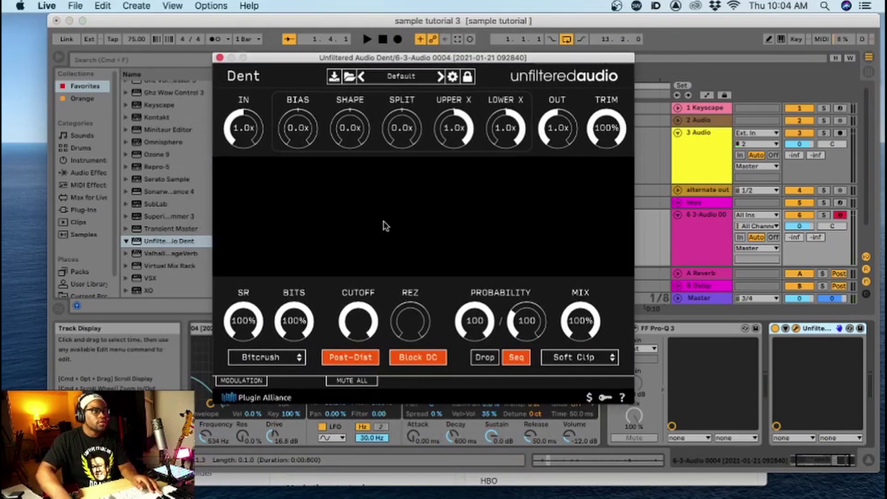
drag(558, 136, 555, 98)
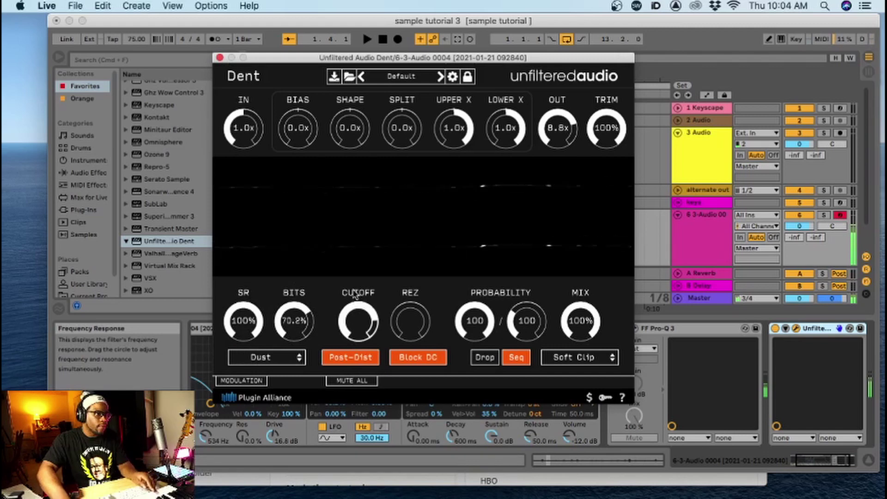
drag(293, 314, 296, 277)
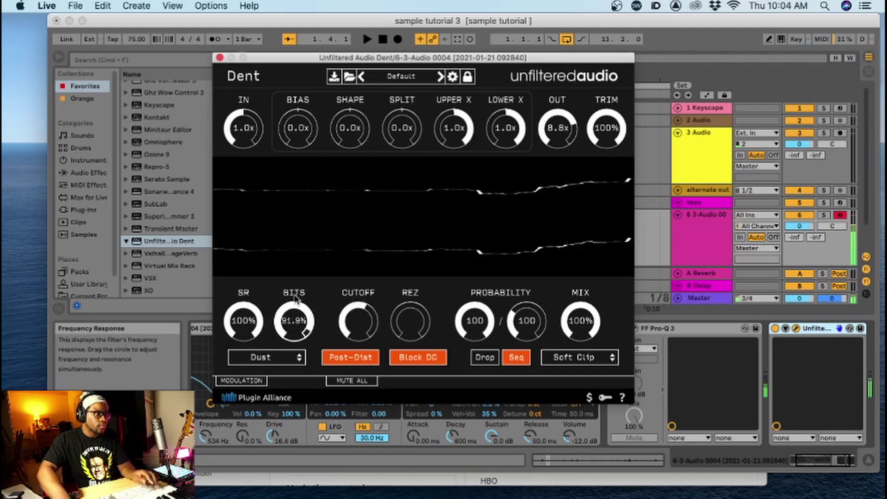
mouse_move(284, 330)
mouse_down()
mouse_move(287, 346)
mouse_move(292, 324)
mouse_up()
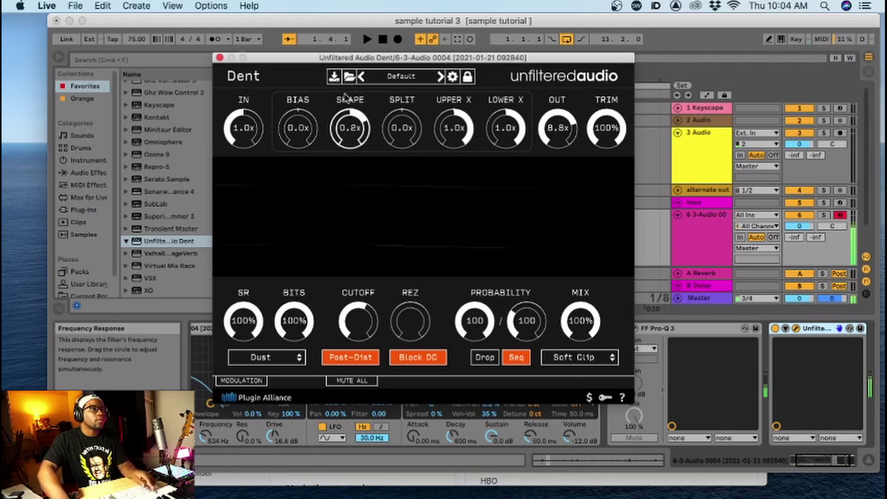
Step: Set Dent's Shape to 0.1x and Out to 11.6x, adjust Cutoff and Rez, keep Trim at 100%, and close the plug-in window
drag(341, 113, 342, 110)
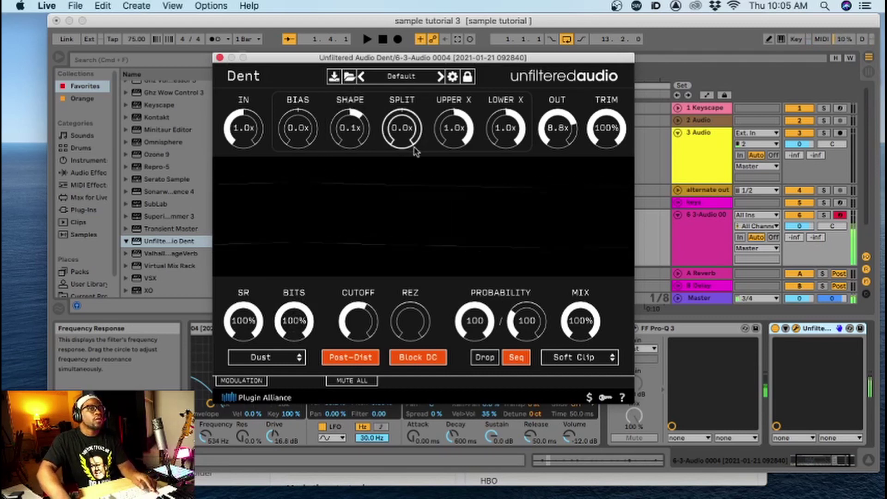
drag(358, 323, 396, 268)
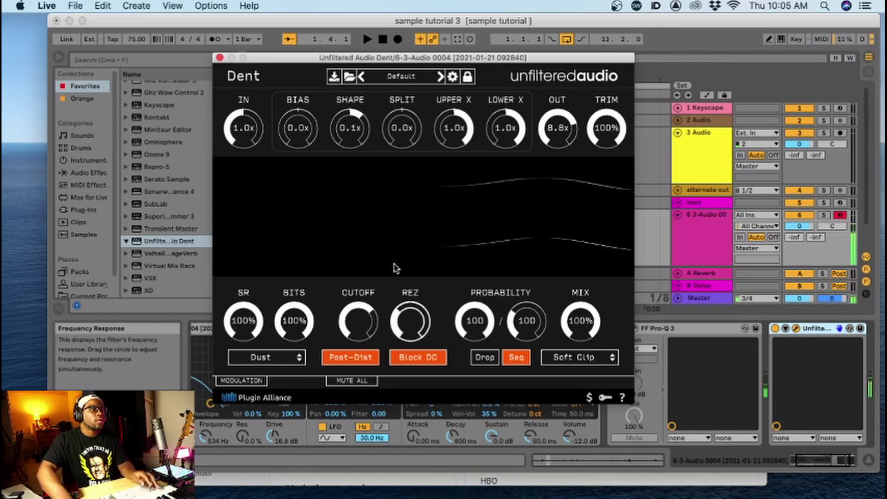
drag(602, 130, 602, 148)
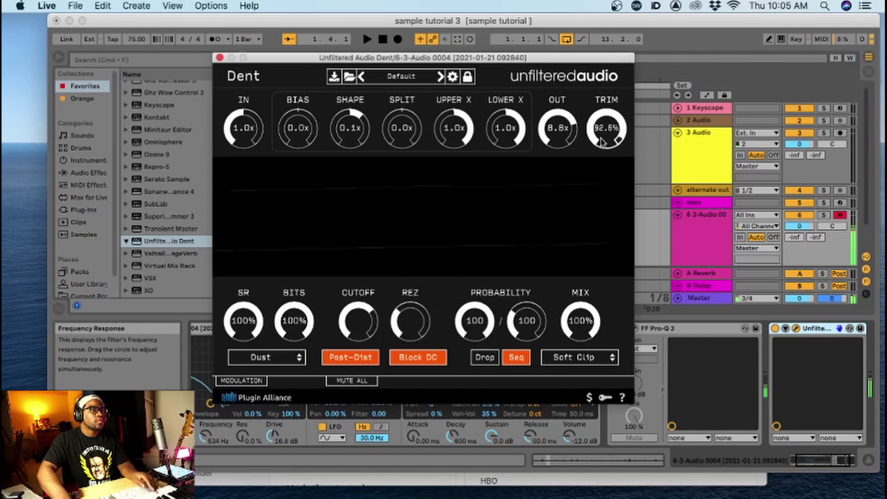
mouse_move(556, 131)
mouse_down()
mouse_move(554, 116)
mouse_move(551, 139)
mouse_move(561, 129)
mouse_up()
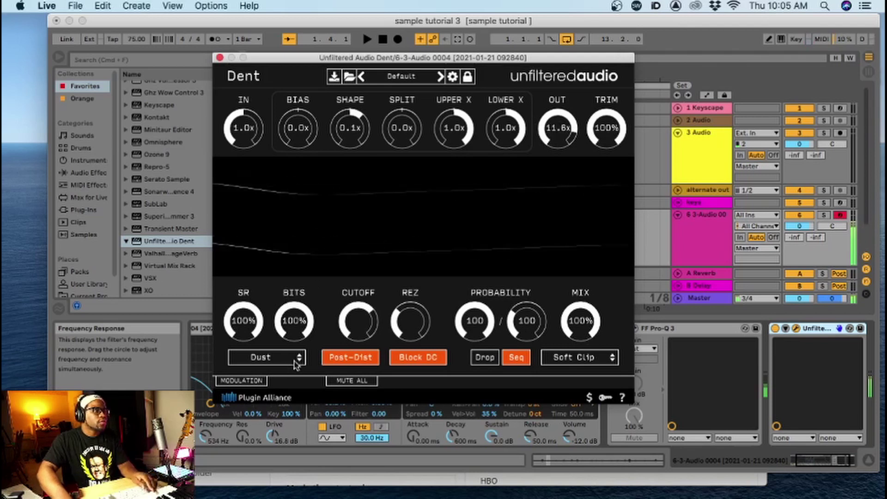
drag(328, 60, 398, 60)
click(290, 58)
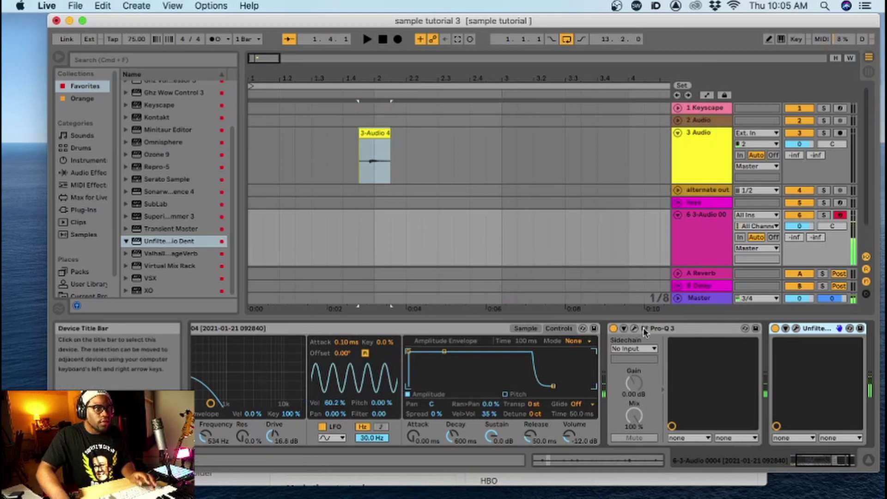
Step: Open up the Simpler filter to a cutoff of 2.35 kHz with 15% resonance
drag(210, 403, 253, 394)
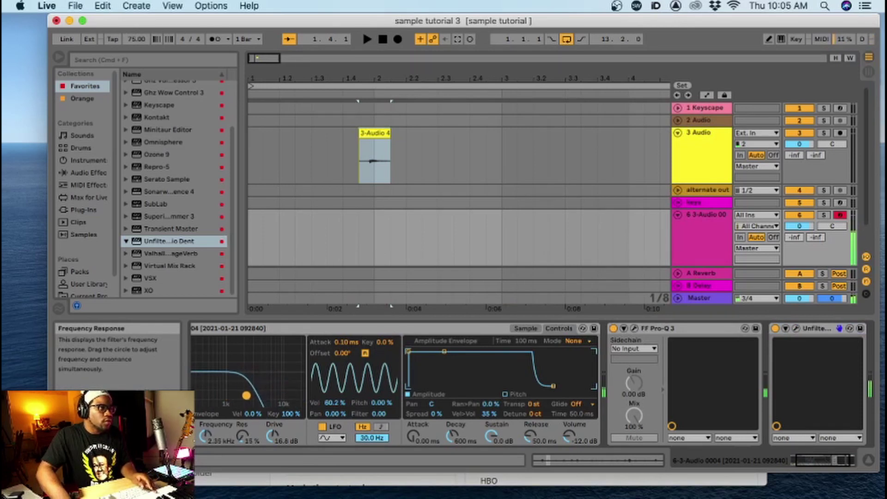
mouse_move(246, 395)
mouse_down()
mouse_move(270, 393)
mouse_move(242, 398)
mouse_up()
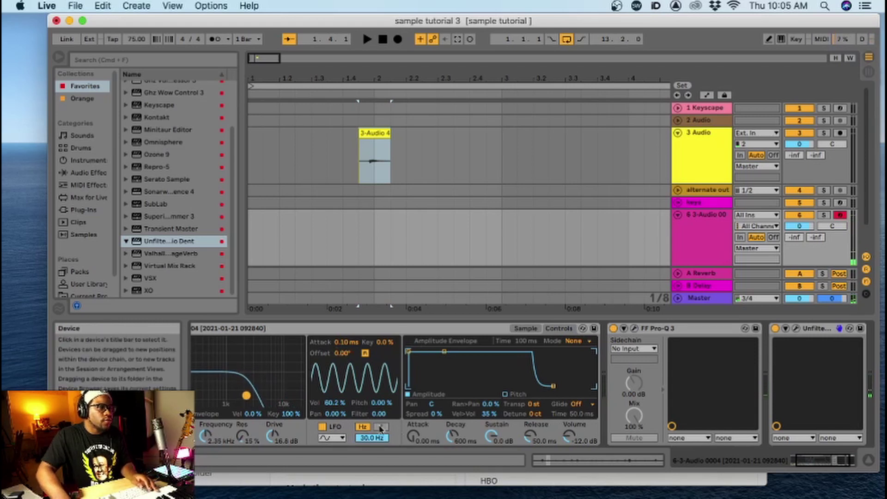
Step: Adjust the Simpler sample's start and end markers to a short slice between about 0:03:080 and 0:03:100
click(524, 329)
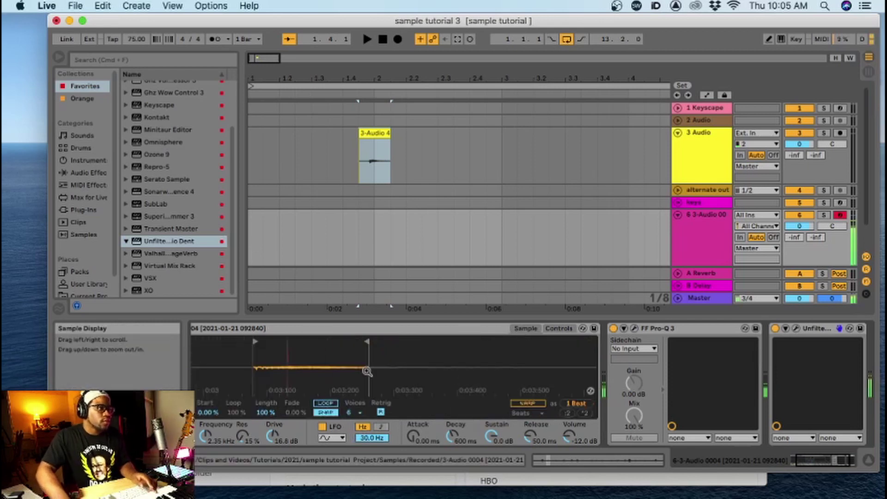
drag(345, 340, 341, 340)
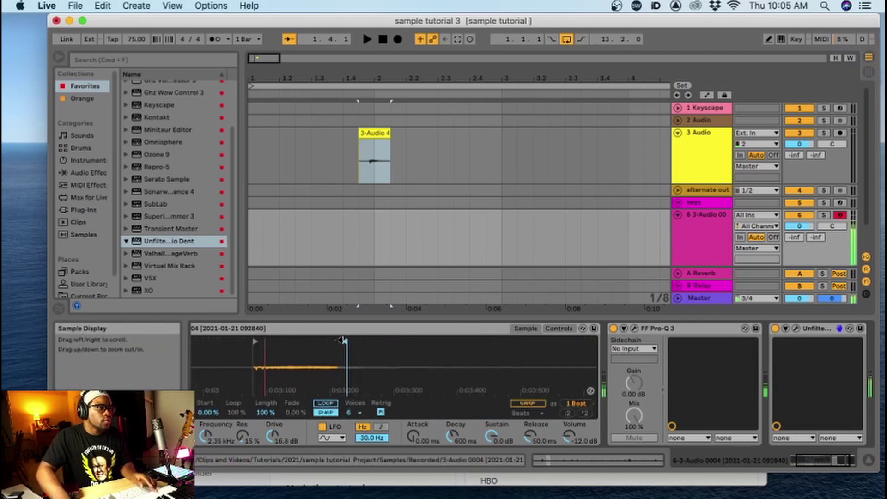
mouse_move(374, 382)
mouse_down()
mouse_move(378, 356)
mouse_move(475, 341)
mouse_move(466, 341)
mouse_up()
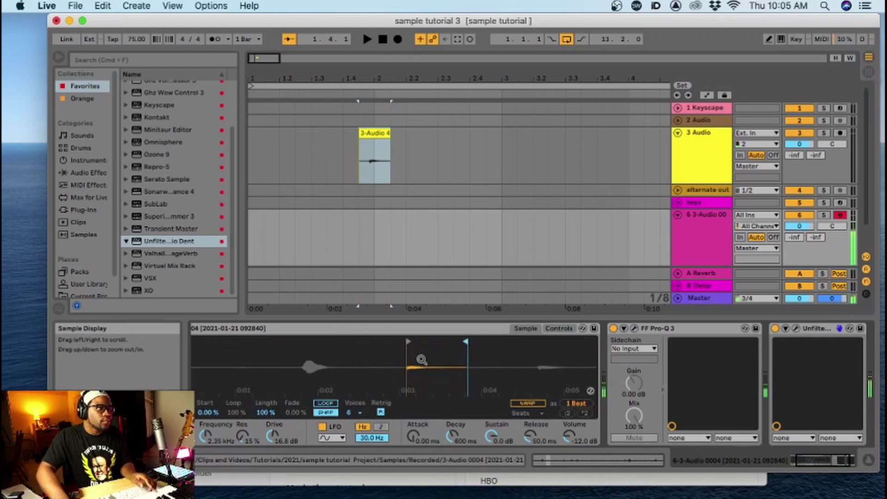
drag(405, 342, 420, 341)
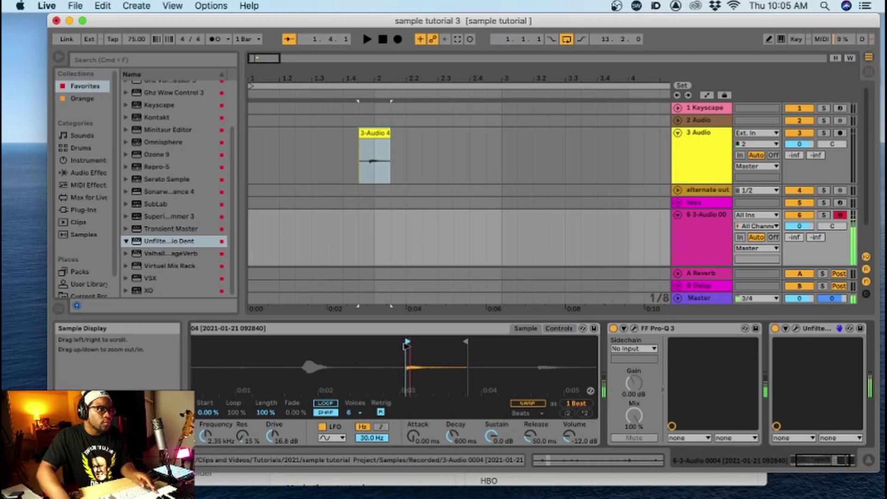
drag(462, 342, 445, 342)
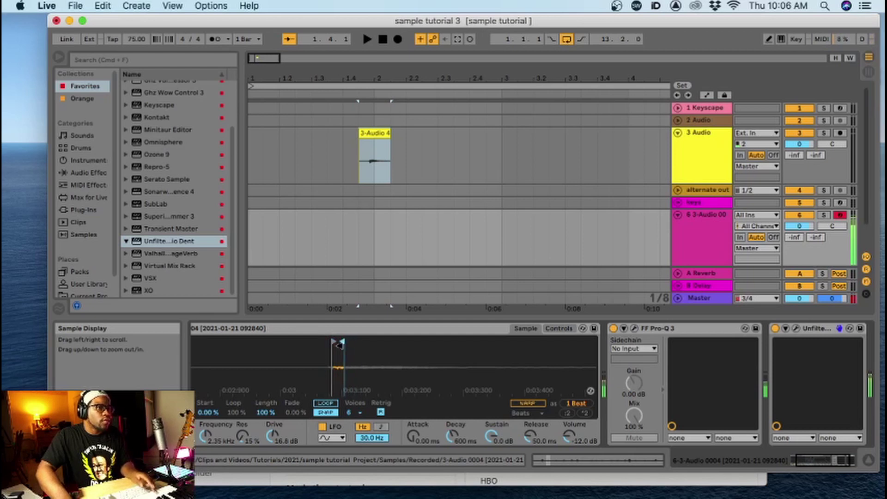
drag(374, 362, 379, 398)
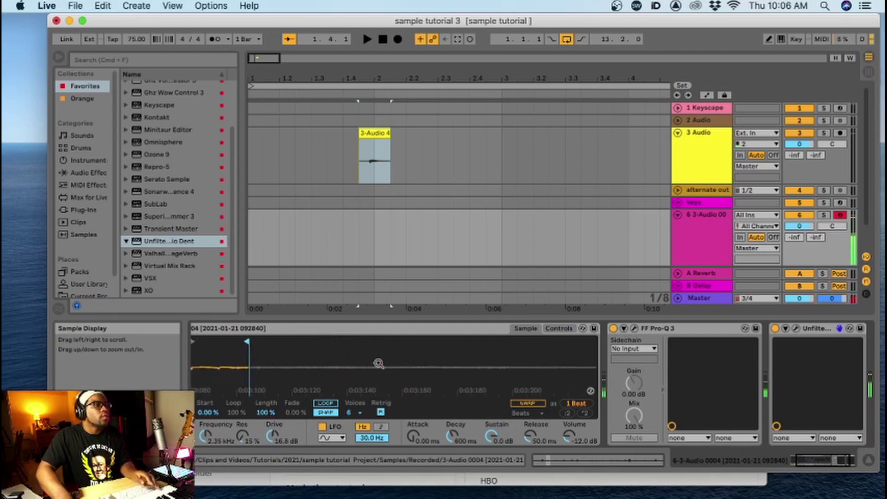
drag(275, 352, 390, 357)
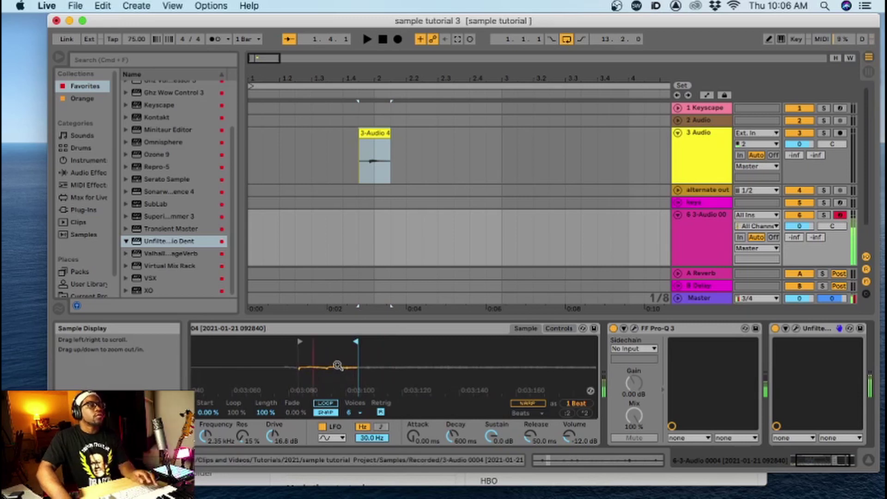
Step: Reduce the LFO's volume modulation to 32%, turn the LFO off, and set the filter resonance to 25%
click(560, 329)
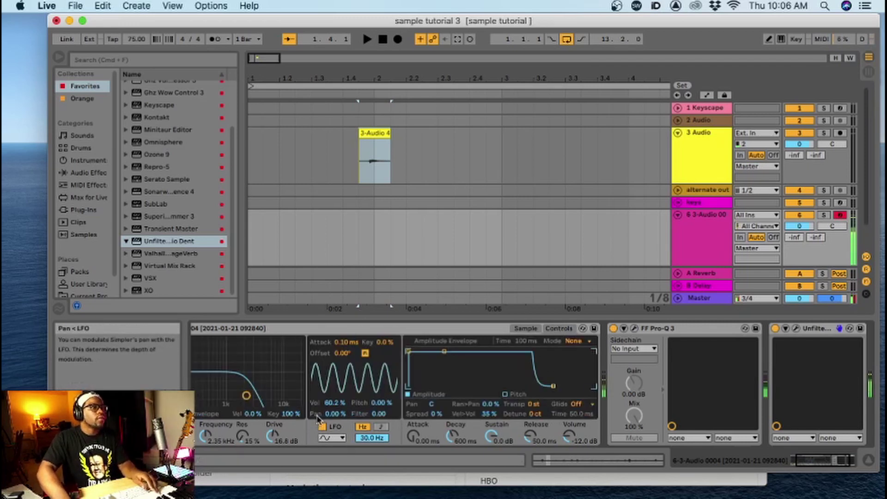
drag(329, 414, 329, 451)
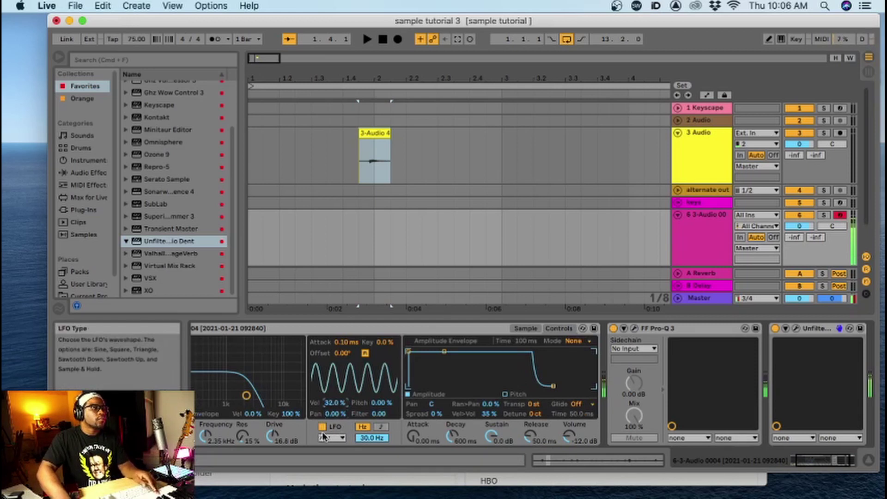
click(322, 427)
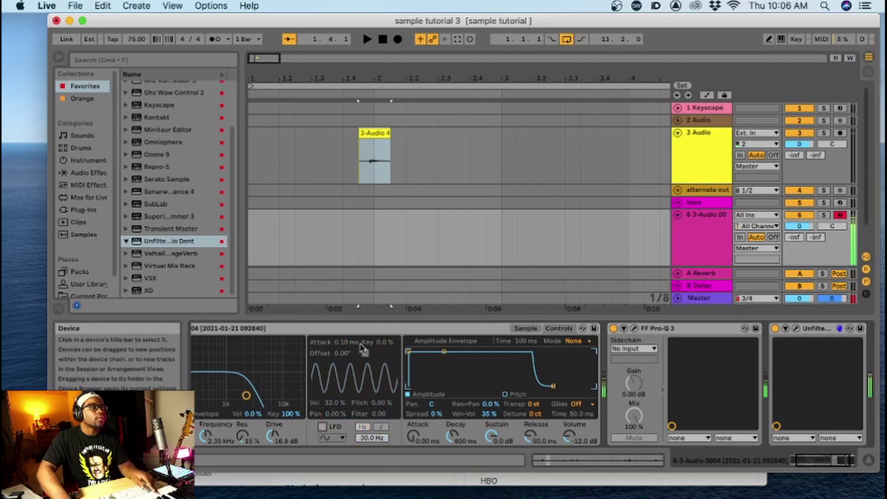
drag(241, 435, 243, 458)
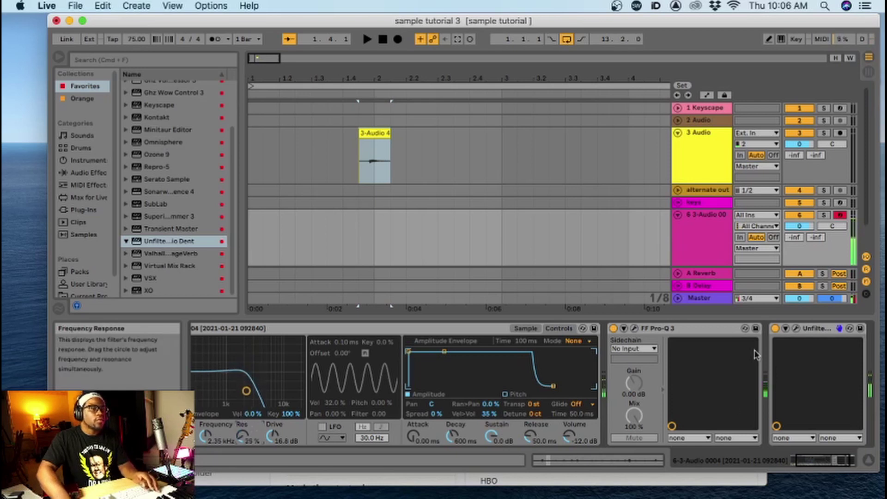
Step: Move Pro-Q 3's 48 dB/oct high cut up to about 283 Hz and close the plug-in window
click(634, 328)
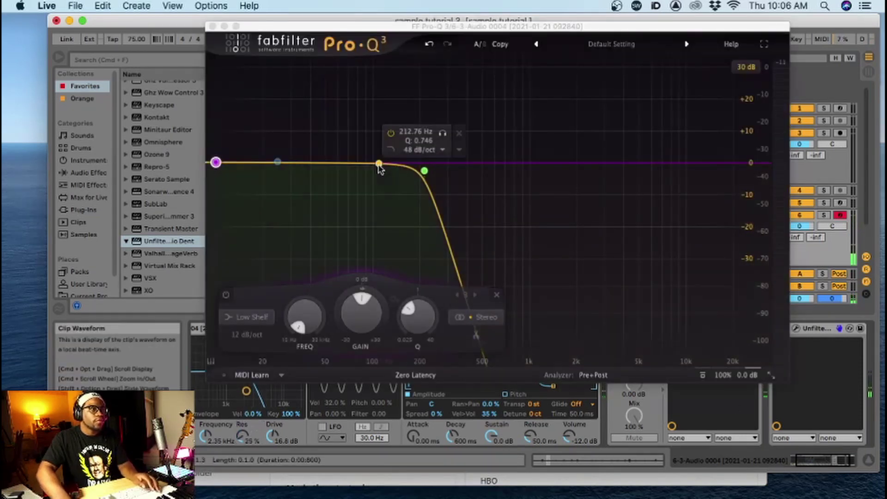
mouse_move(425, 172)
mouse_down()
mouse_move(680, 182)
mouse_move(411, 167)
mouse_move(438, 160)
mouse_move(442, 170)
mouse_up()
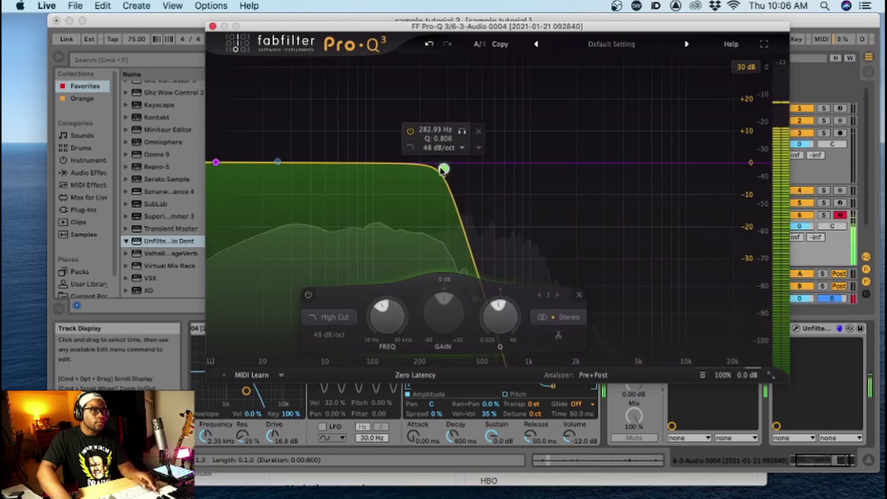
click(212, 26)
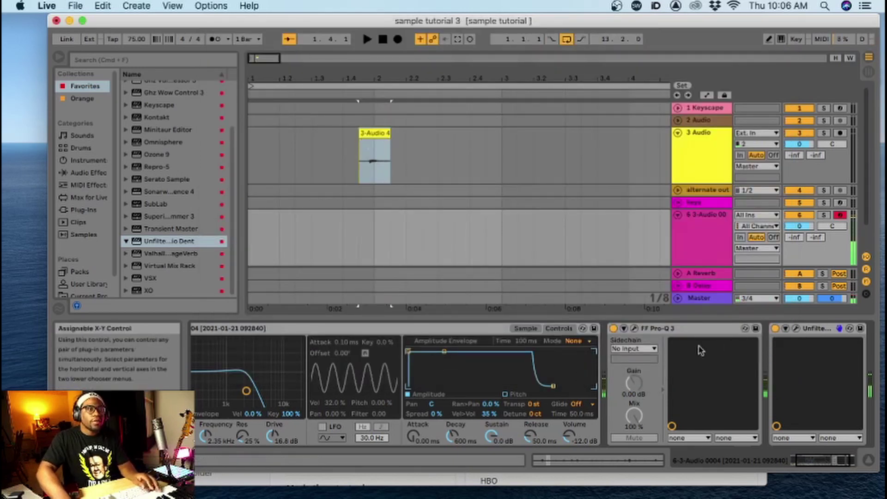
Step: Reopen Dent, reduce its Trim to 88.0% and close the plug-in window
click(796, 328)
drag(679, 130, 677, 155)
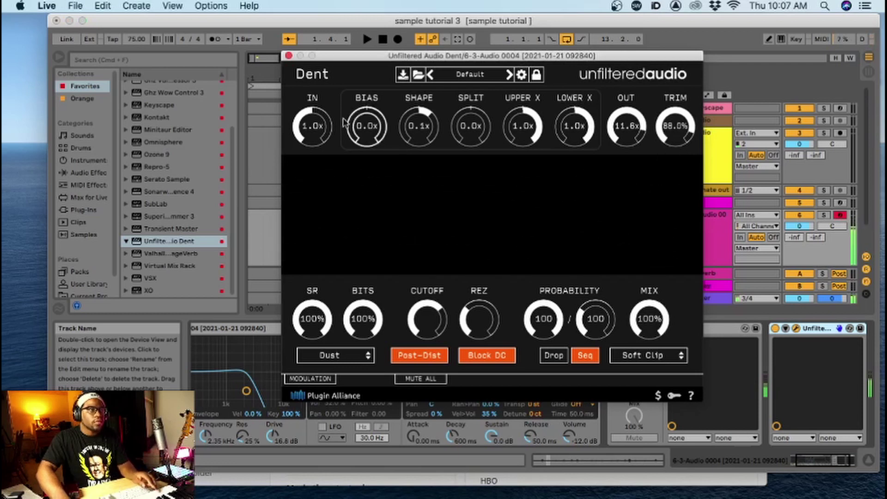
click(288, 56)
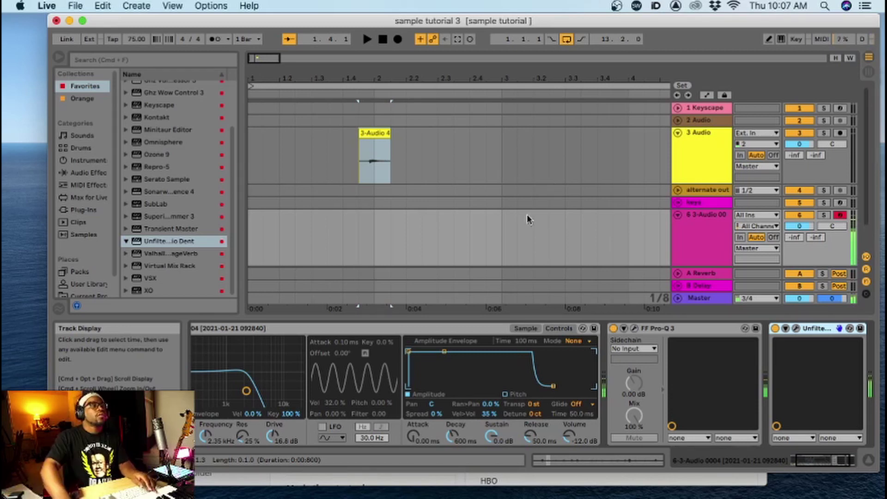
Step: Record a short MIDI take of the 3-Audio 0004 Simpler on track 6 from the arrangement's start and play it back
scroll(633, 211, down, 3)
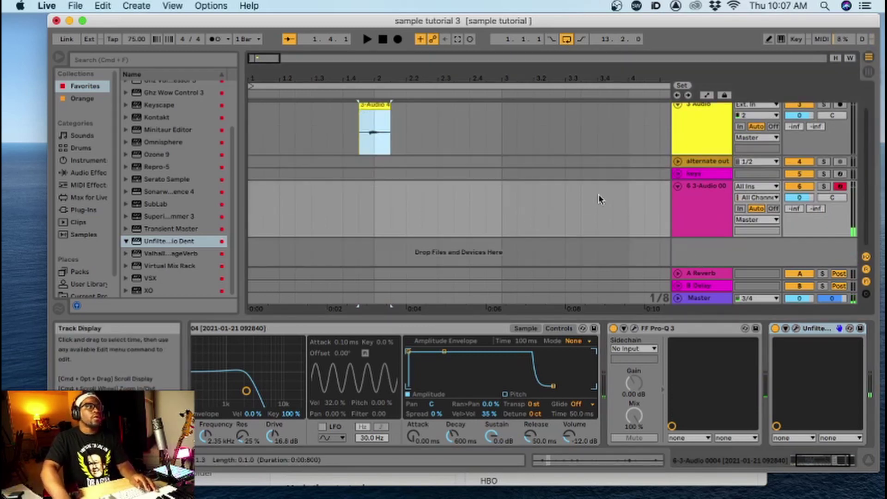
scroll(609, 204, up, 1)
click(694, 226)
click(310, 157)
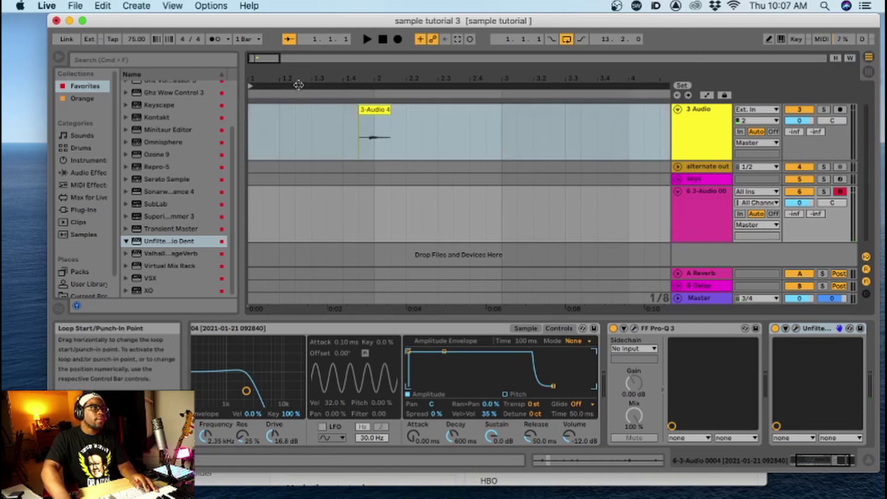
drag(277, 58, 278, 31)
click(385, 41)
click(398, 39)
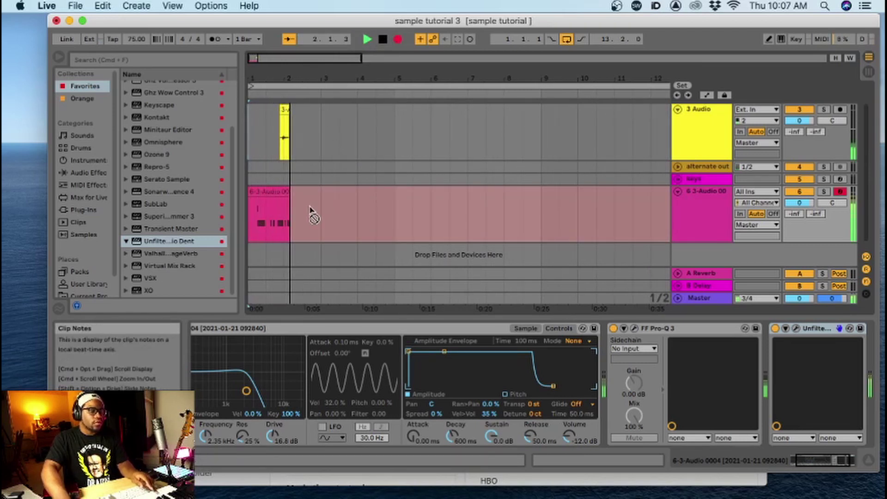
scroll(673, 129, up, 2)
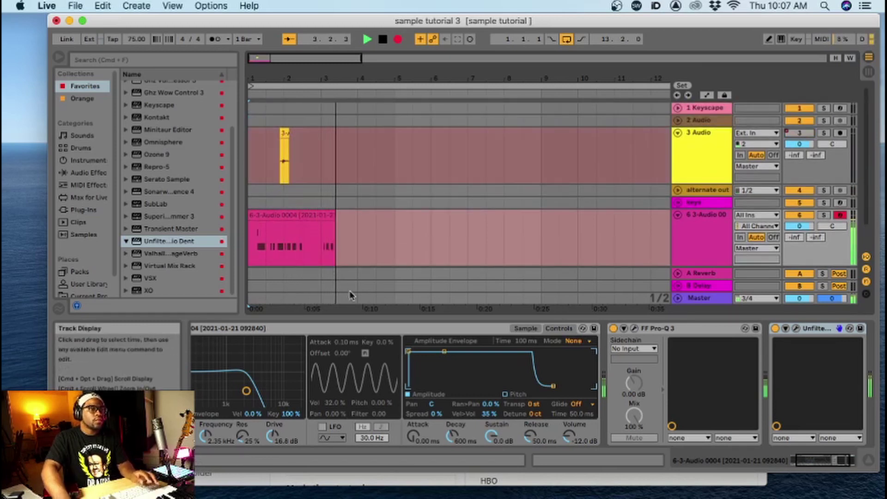
key(space)
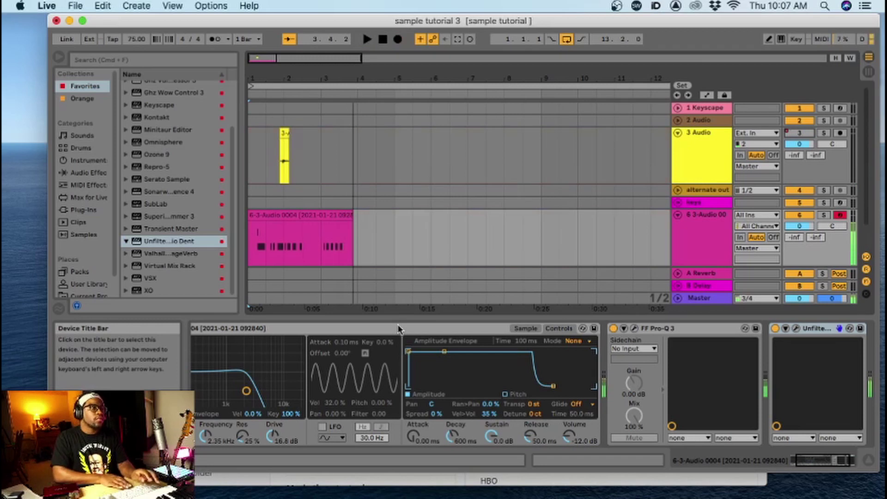
key(space)
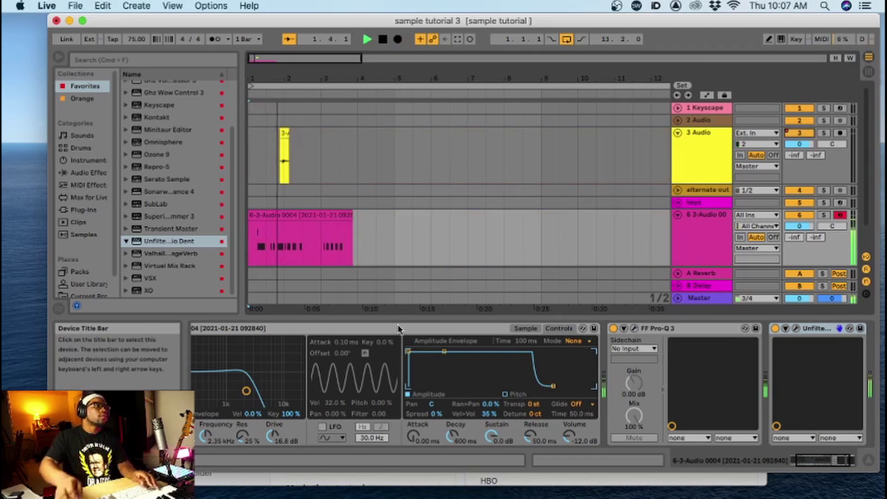
key(space)
Step: Freeze track 6 with its recorded MIDI clip and flatten it to audio
click(694, 230)
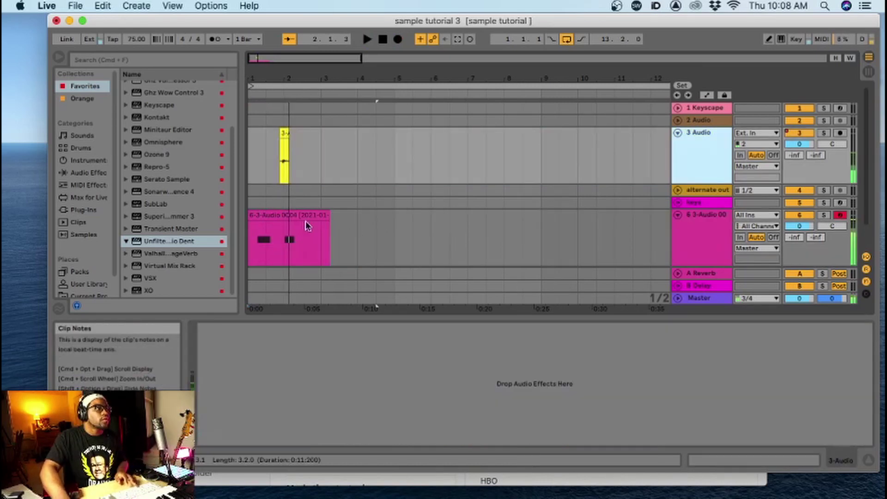
click(299, 223)
click(288, 216)
right_click(289, 218)
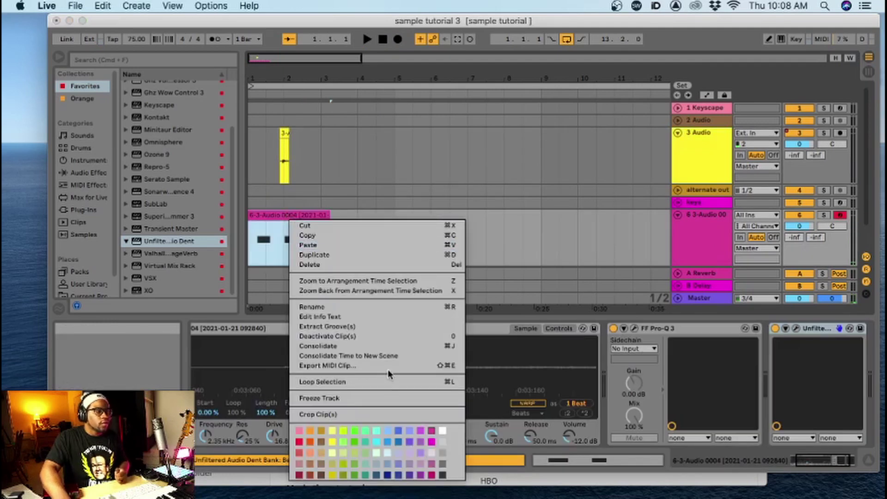
click(331, 397)
click(274, 227)
right_click(274, 227)
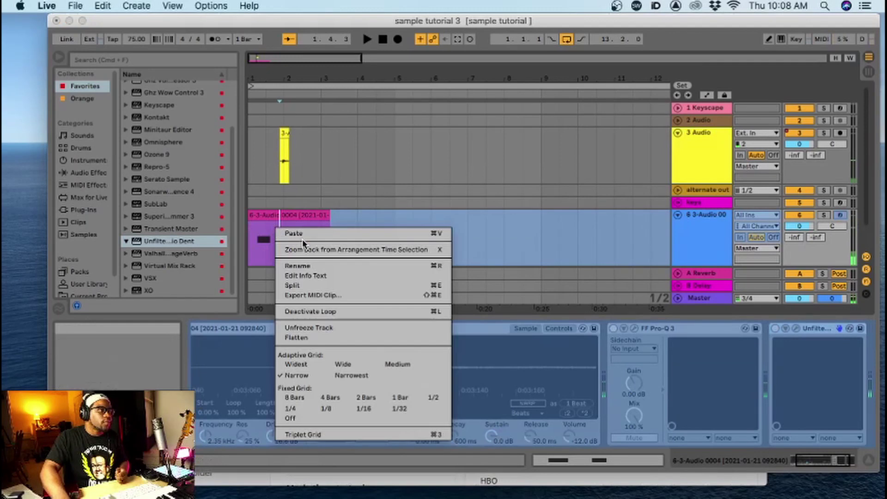
click(289, 218)
right_click(290, 218)
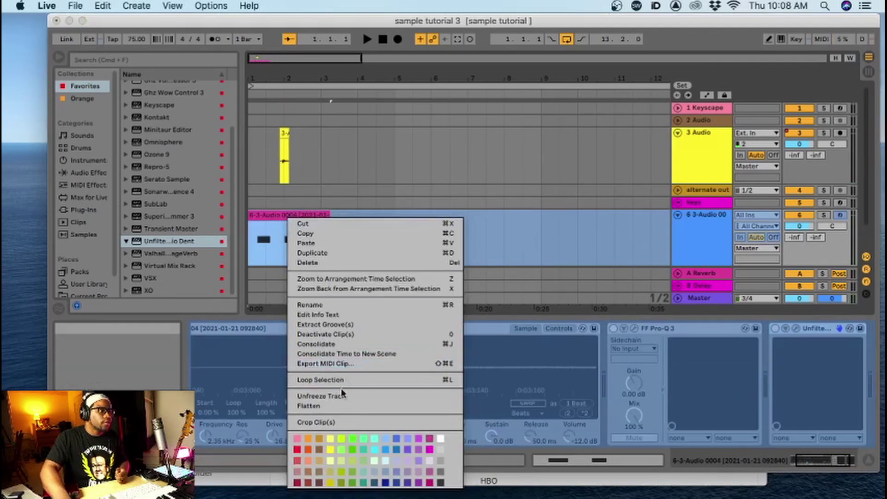
click(324, 405)
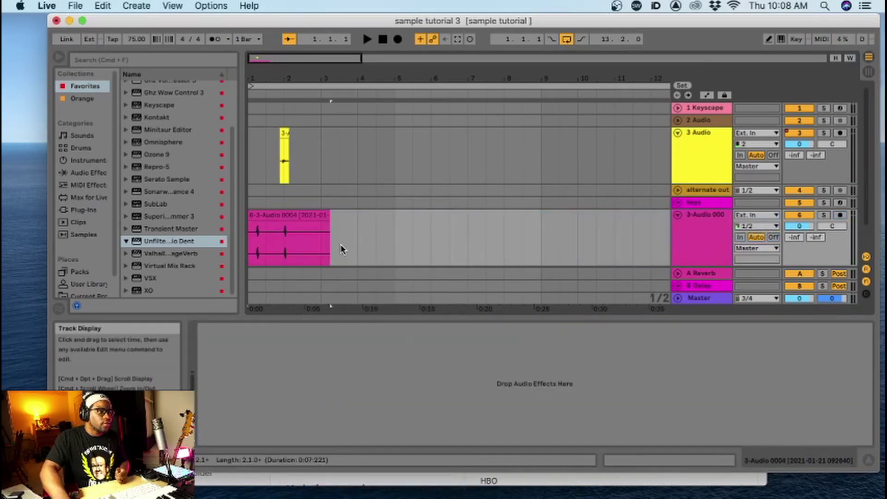
Step: Trim the flattened audio clip around its second hit, starting at 1.3.1 and ending at 2.3.1
click(666, 241)
scroll(508, 208, down, 2)
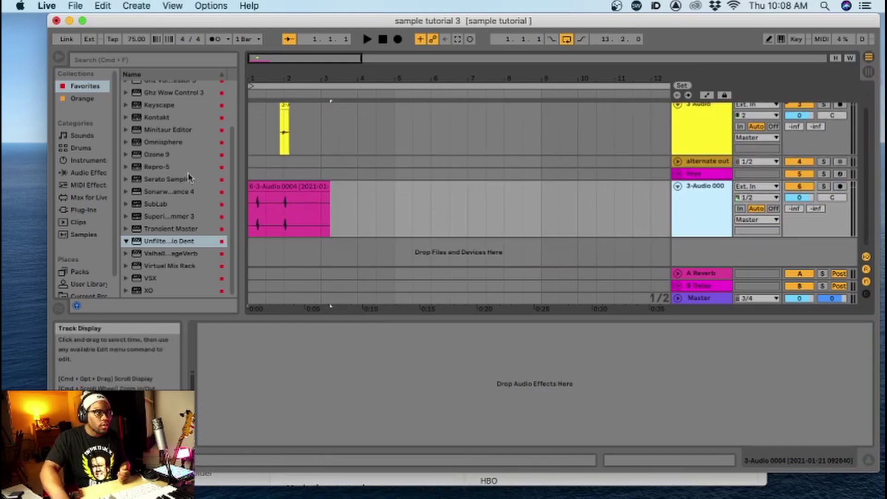
drag(249, 231, 267, 233)
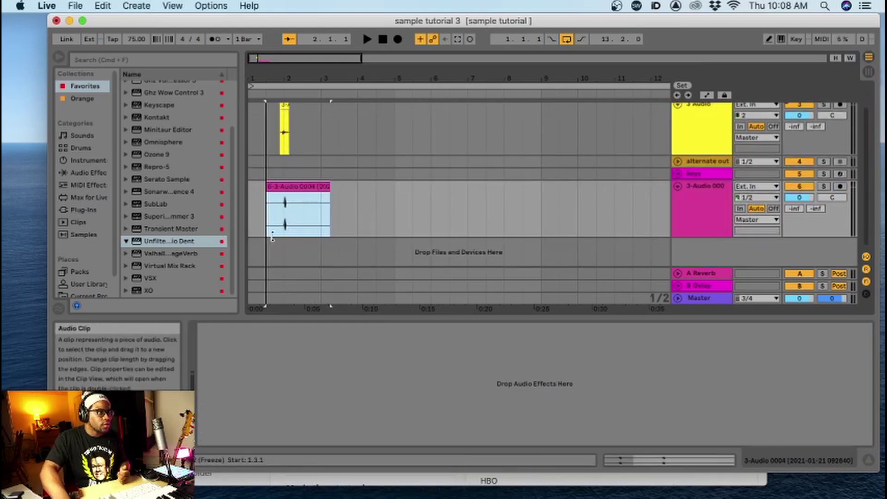
drag(329, 187, 303, 189)
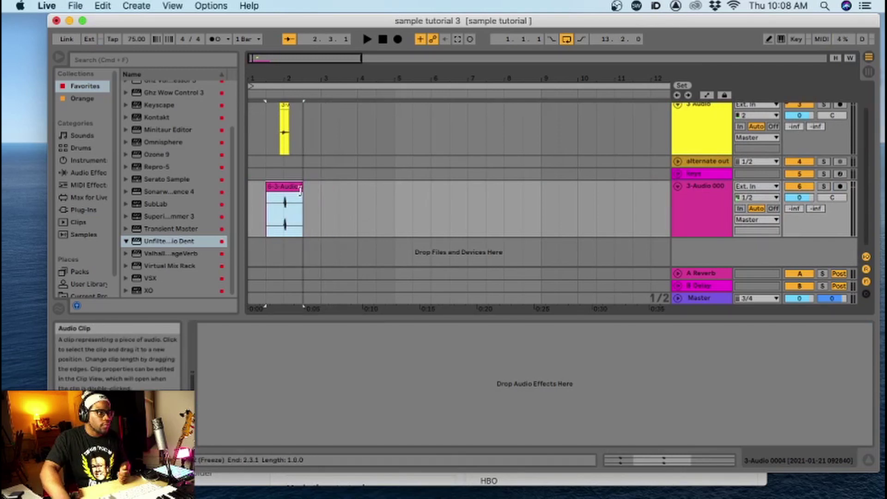
click(677, 202)
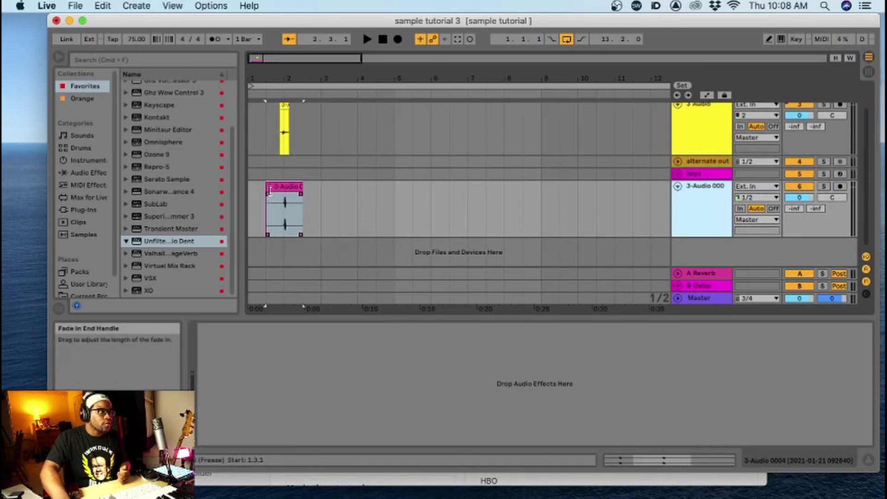
click(272, 187)
Step: Insert a new MIDI track directly below the flattened audio track
click(684, 233)
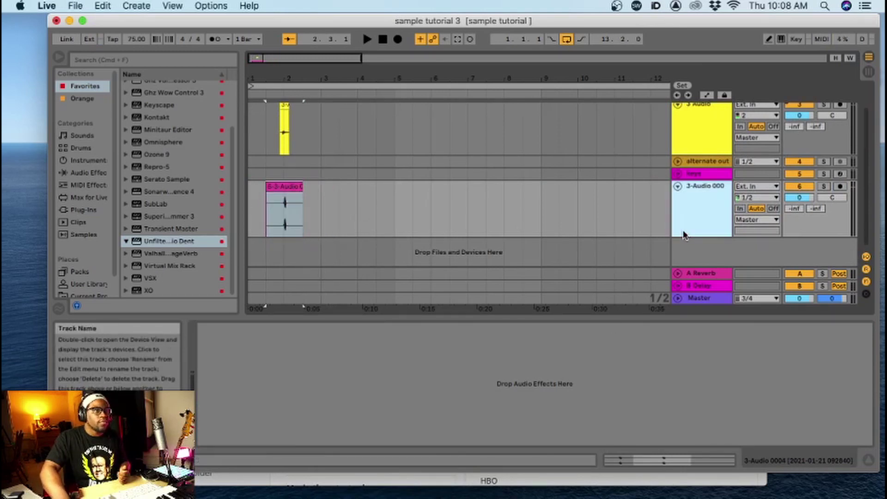
click(94, 6)
mouse_move(136, 6)
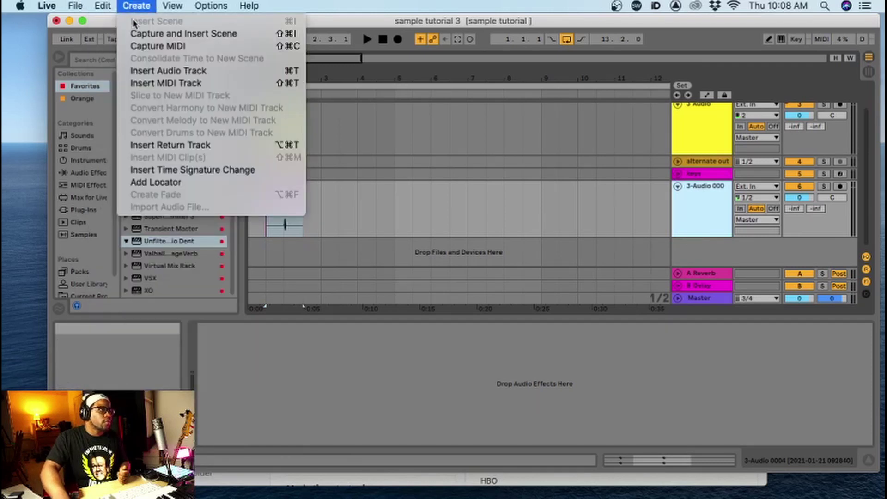
click(156, 84)
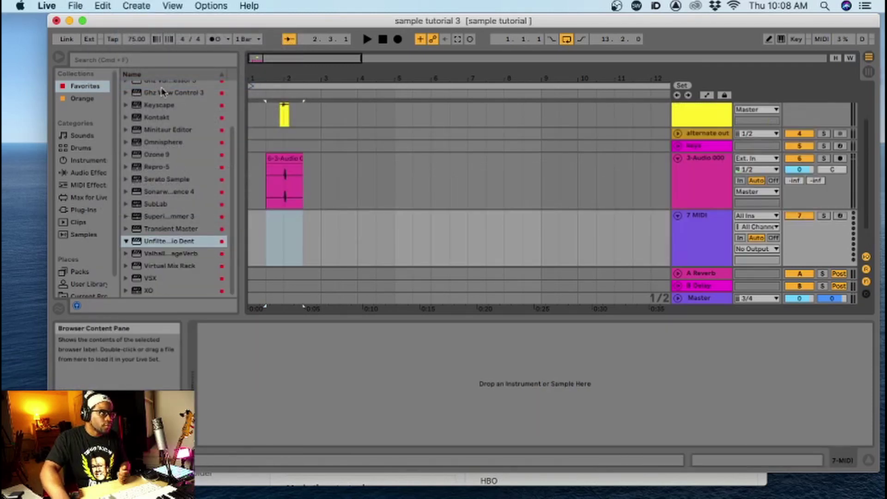
Step: Find Drum Rack among the instruments by searching for "drum rack" and load it onto the new MIDI track
click(139, 59)
text(drum)
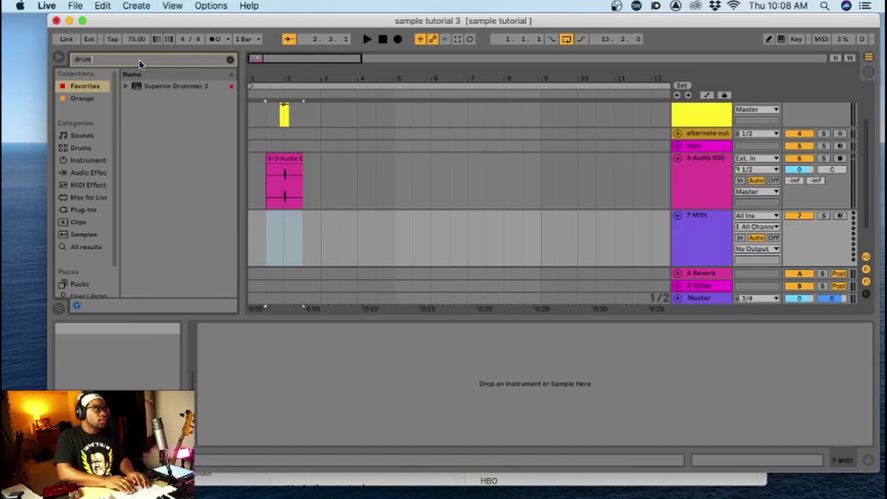
text( ra)
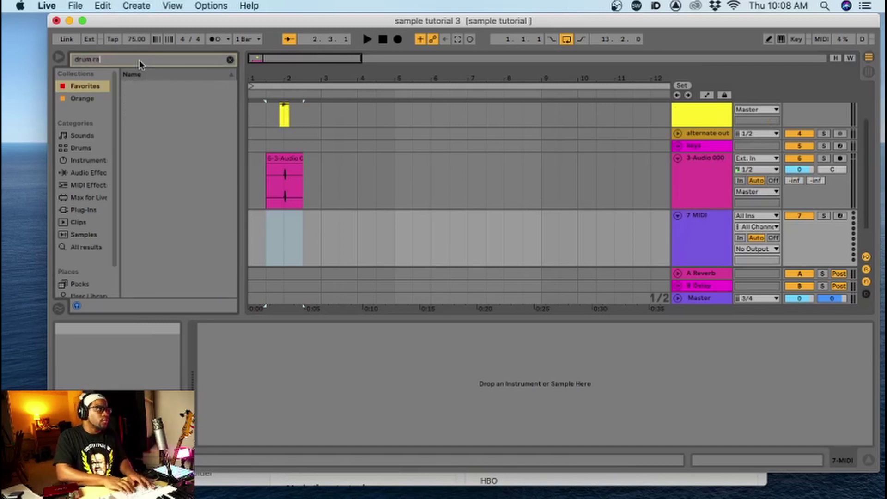
text(ck)
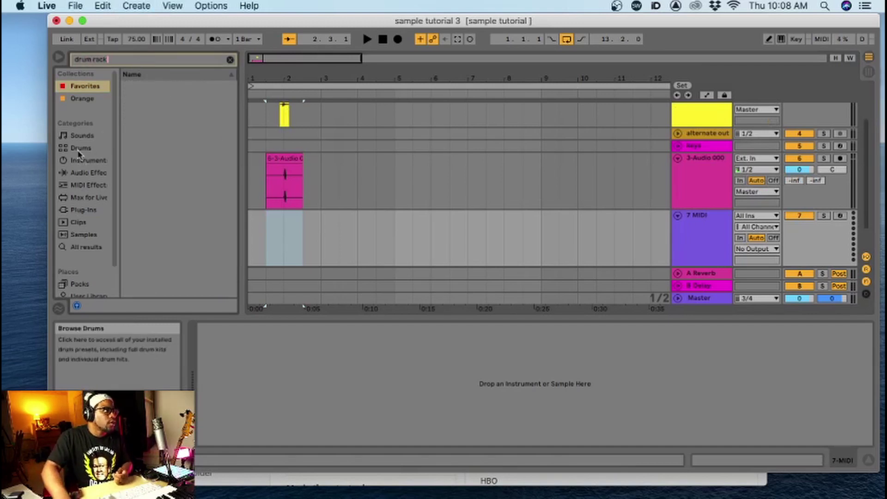
click(85, 174)
click(84, 160)
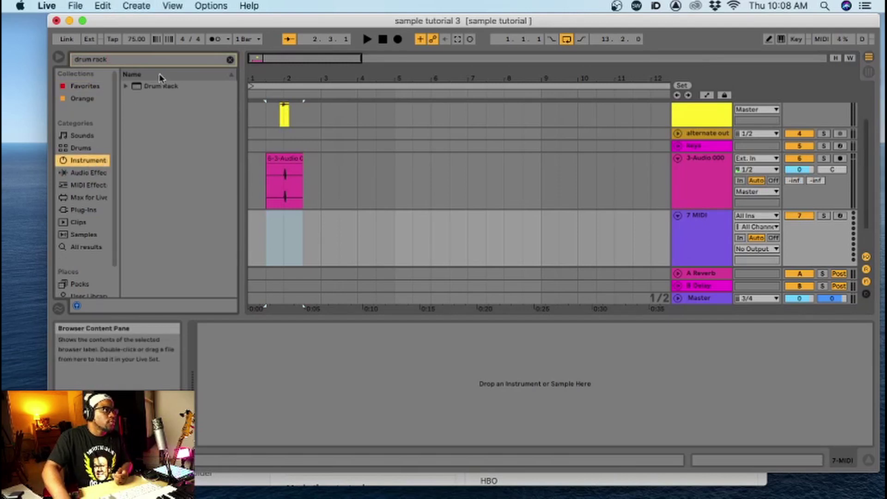
click(160, 87)
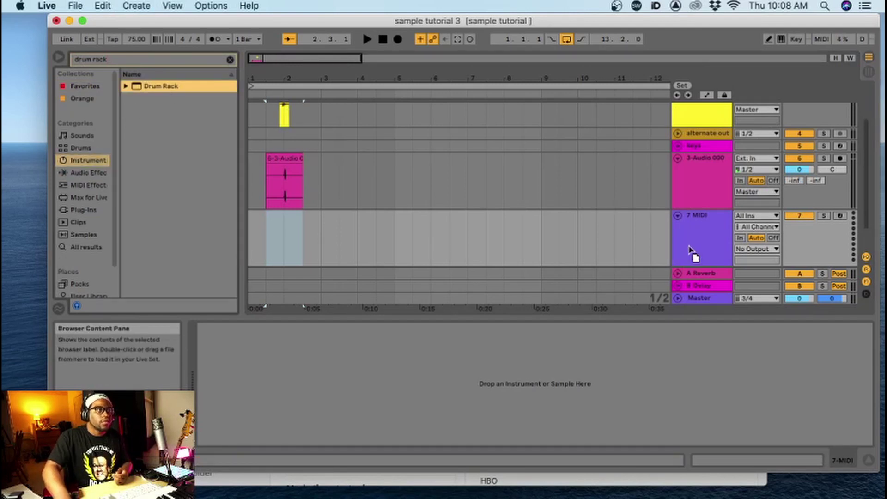
drag(642, 213, 368, 232)
Step: Load the trimmed audio clip into the Drum Rack's C1 pad and tighten its sample start and end around the hit
click(288, 162)
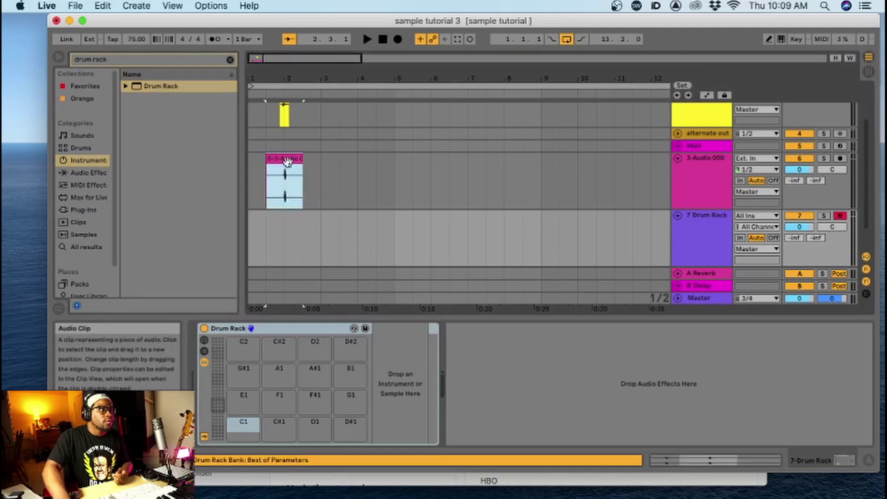
drag(253, 428, 253, 428)
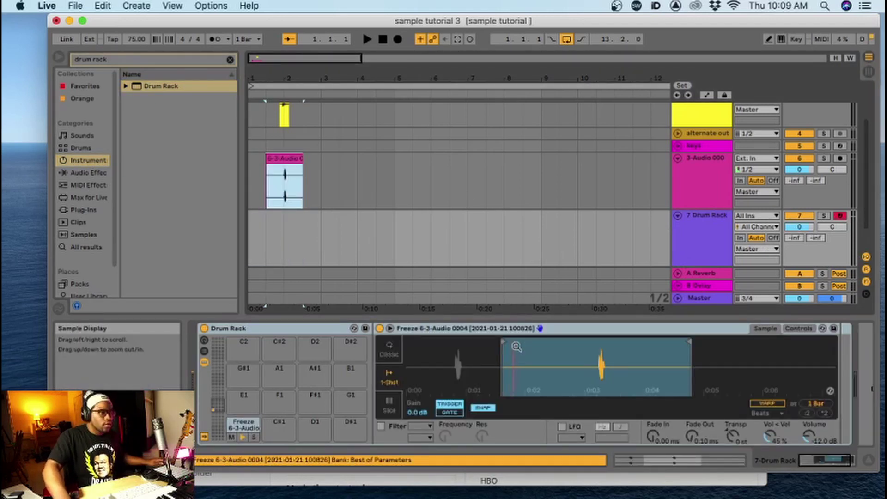
drag(506, 344, 597, 340)
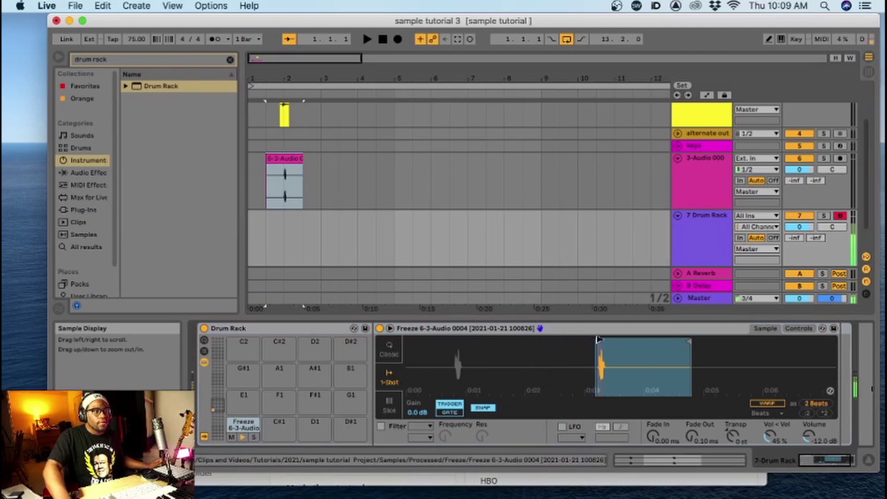
drag(691, 342, 608, 364)
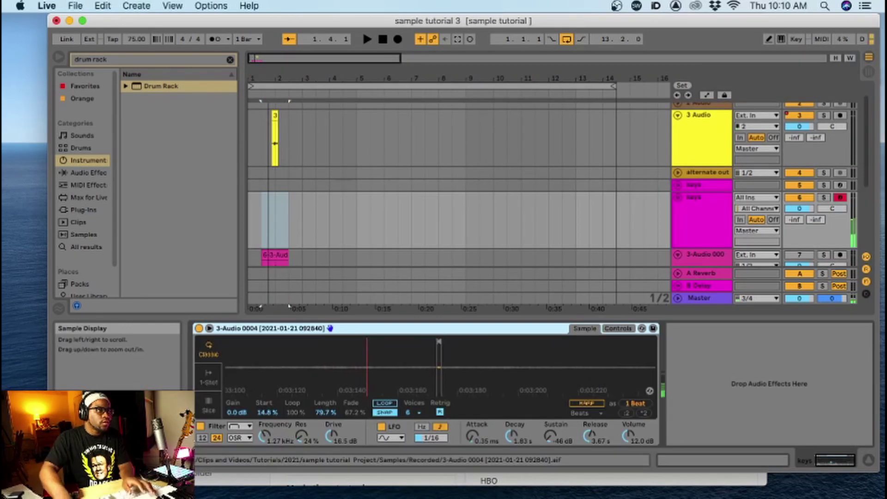
Step: Extend the keys Simpler's sample end to about 0:03:178 and switch its filter to high-pass with the SMP circuit
drag(446, 365, 446, 393)
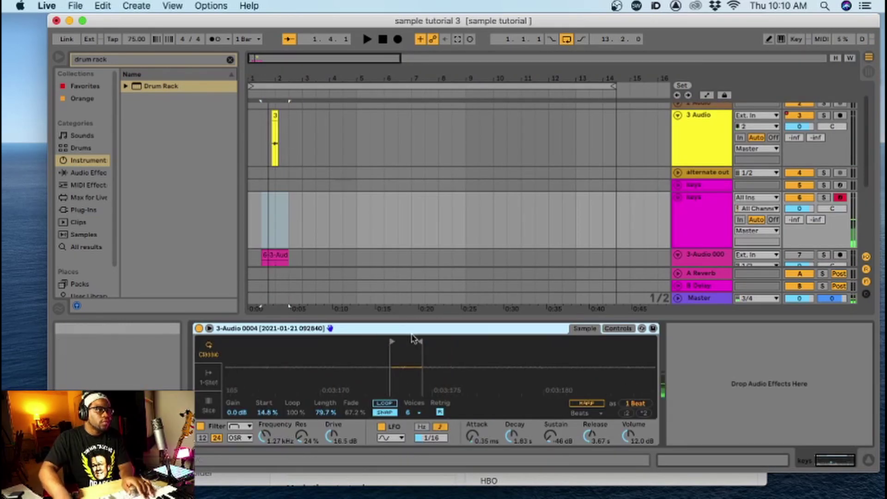
drag(420, 342, 537, 349)
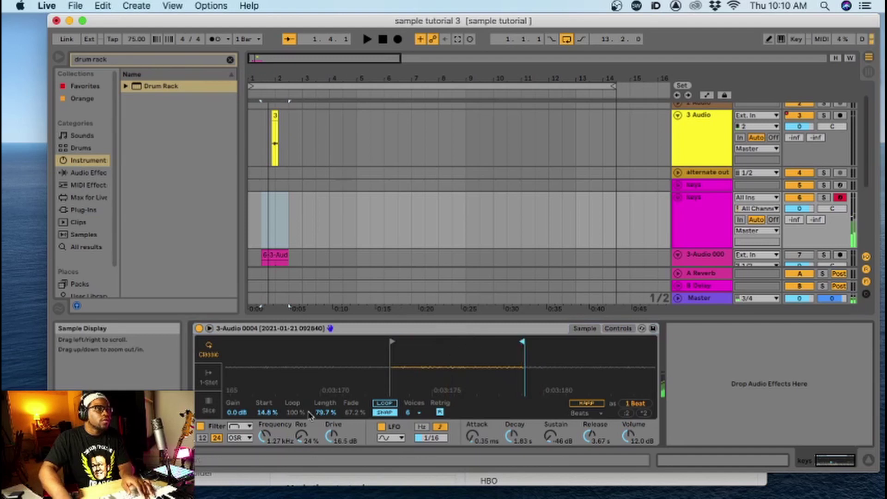
click(240, 426)
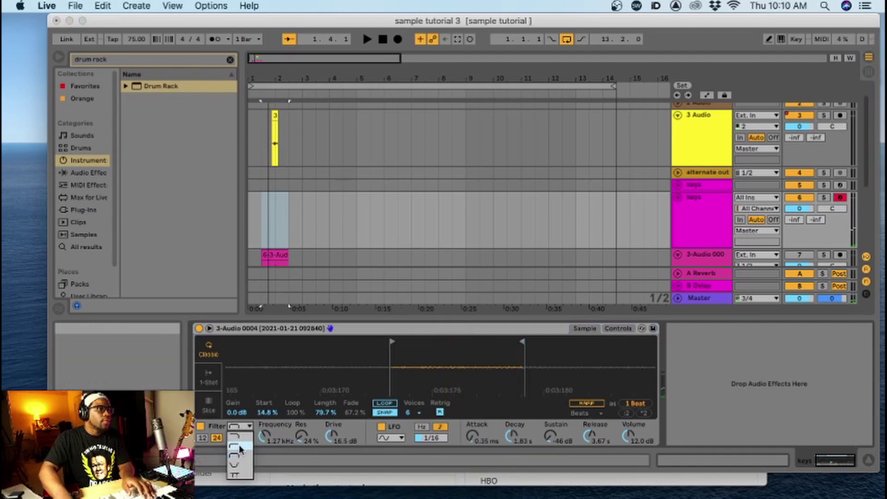
click(238, 446)
click(239, 438)
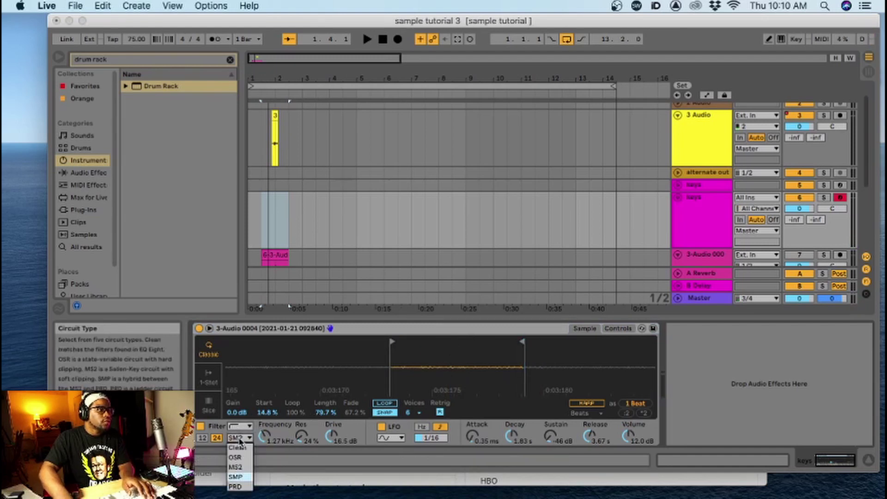
click(274, 399)
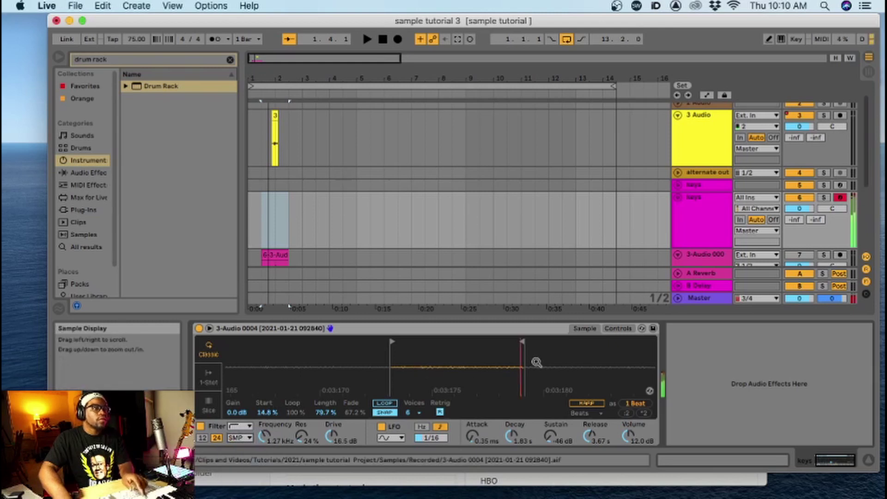
Step: Fine-tune the keys Simpler's start and end markers to a slice between about 0:03:156 and 0:03:180
drag(536, 362, 620, 342)
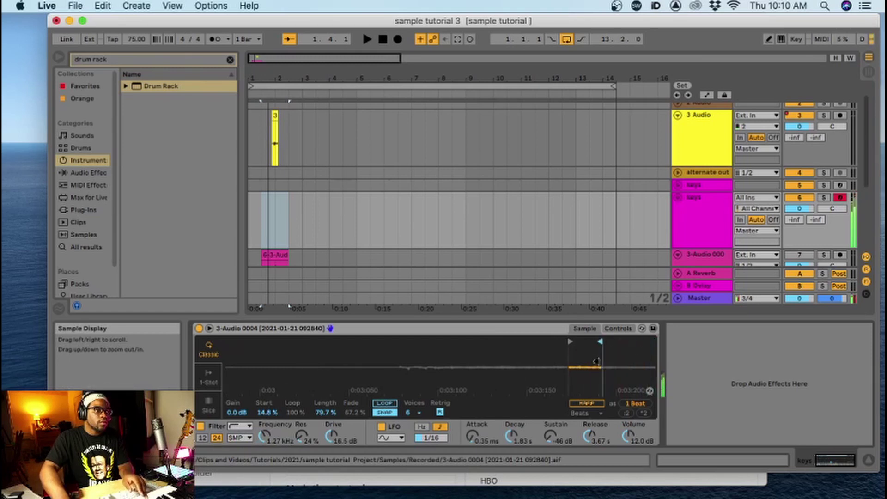
drag(570, 346, 571, 377)
click(564, 340)
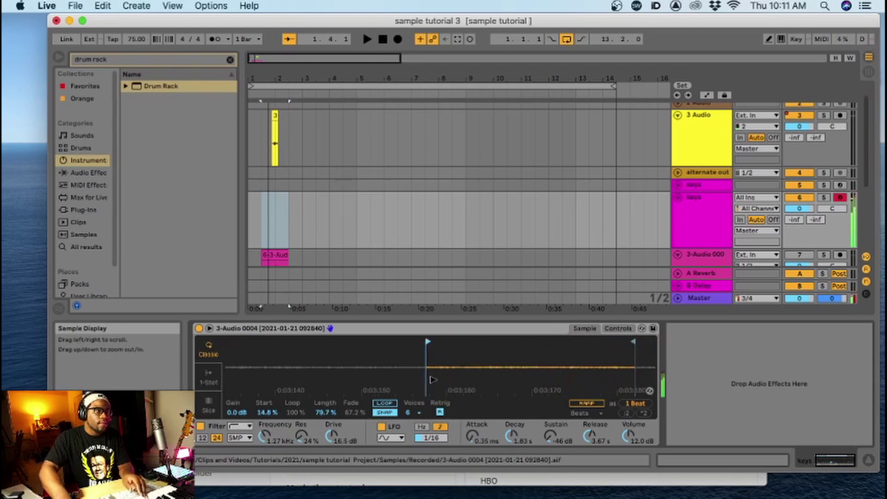
drag(432, 380, 471, 375)
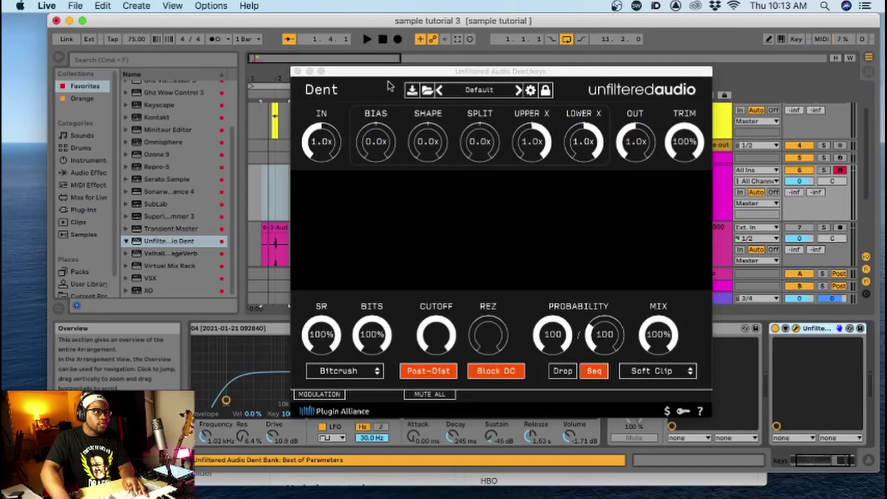
Step: Raise Dent's output to 4.8x and reduce its bits to 39.6% and its sample rate to 41.1%
click(391, 129)
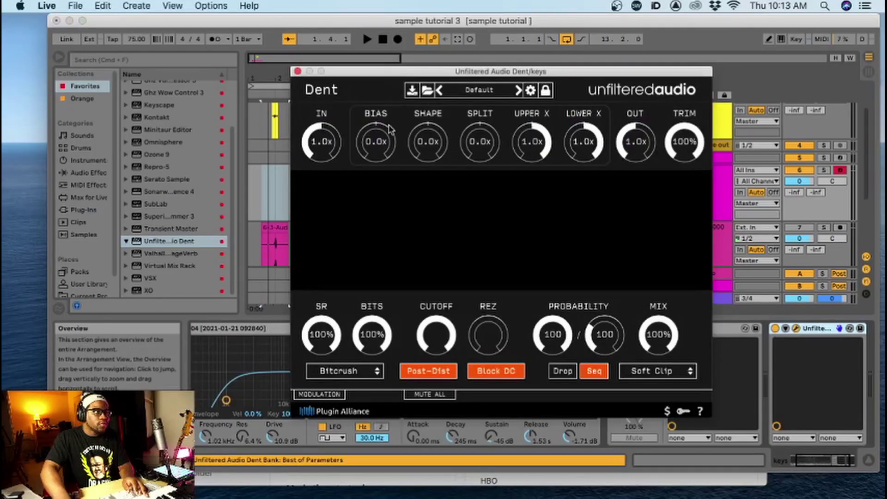
drag(391, 74, 364, 101)
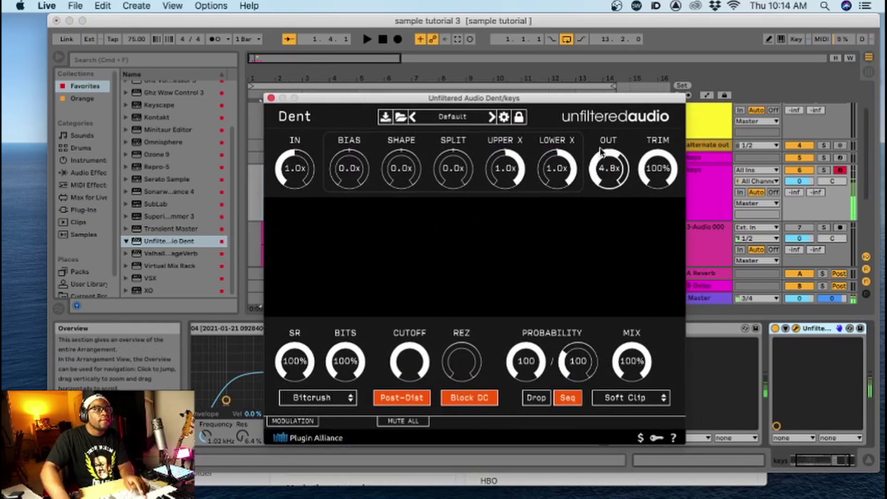
drag(357, 373, 358, 386)
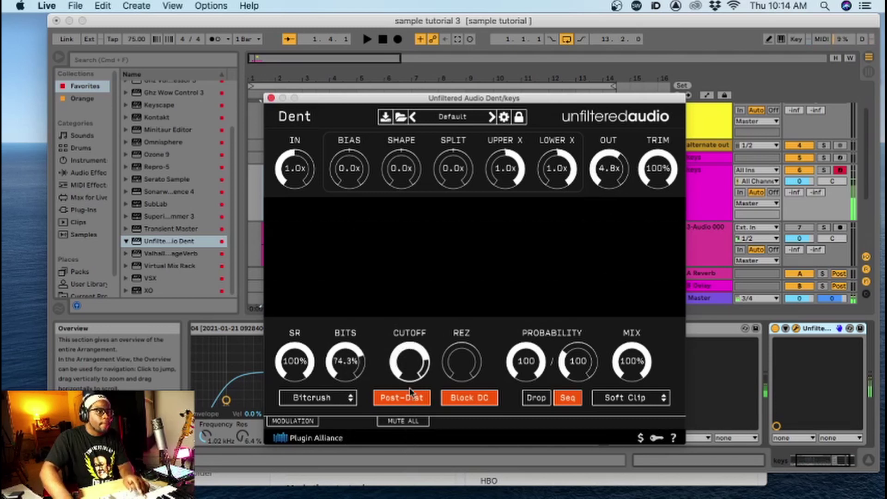
drag(285, 351, 298, 430)
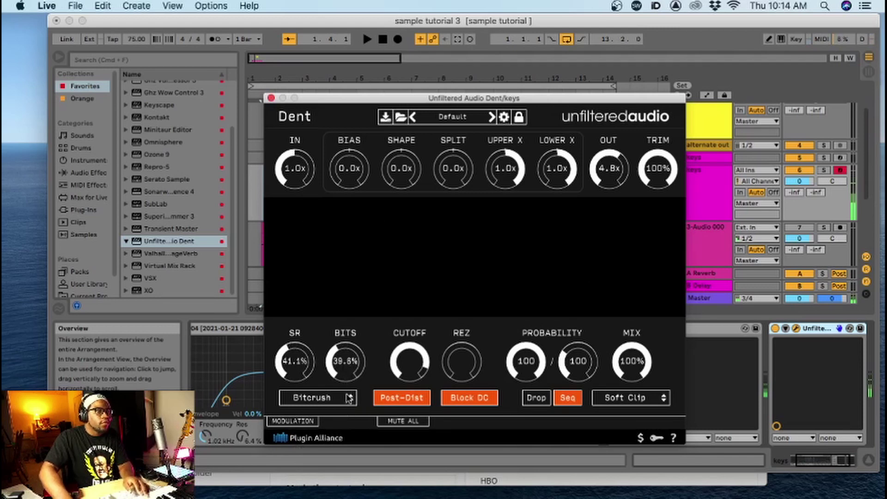
Step: Audition Dent's Dust mode, settle on CRISPR with sample rate at 40.0% and bits at 38.7%, and close the plug-in window
click(343, 398)
click(313, 381)
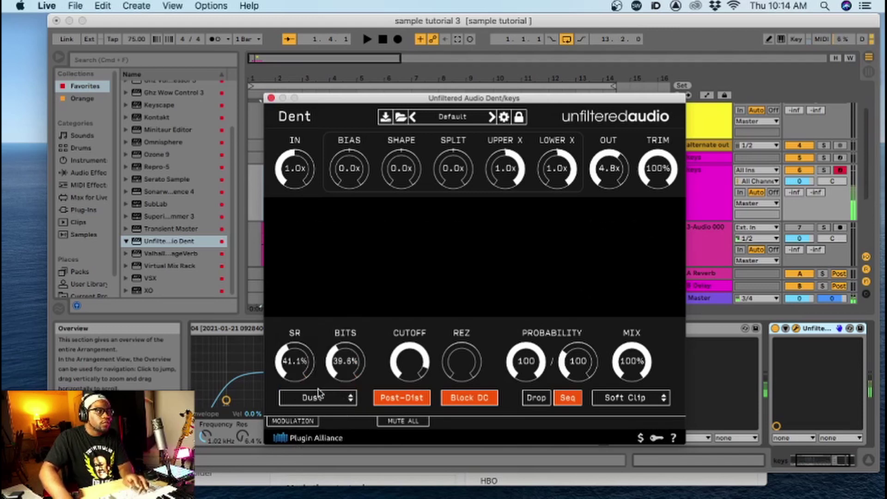
click(318, 395)
click(313, 365)
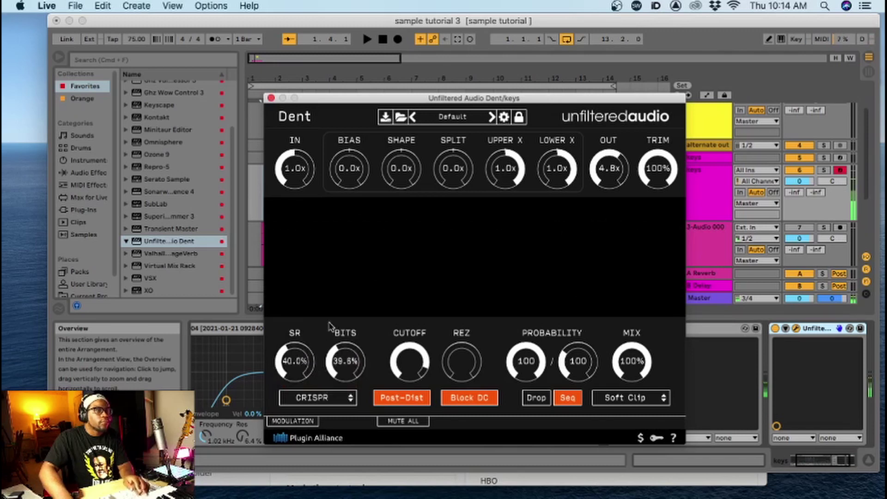
scroll(352, 361, down, 1)
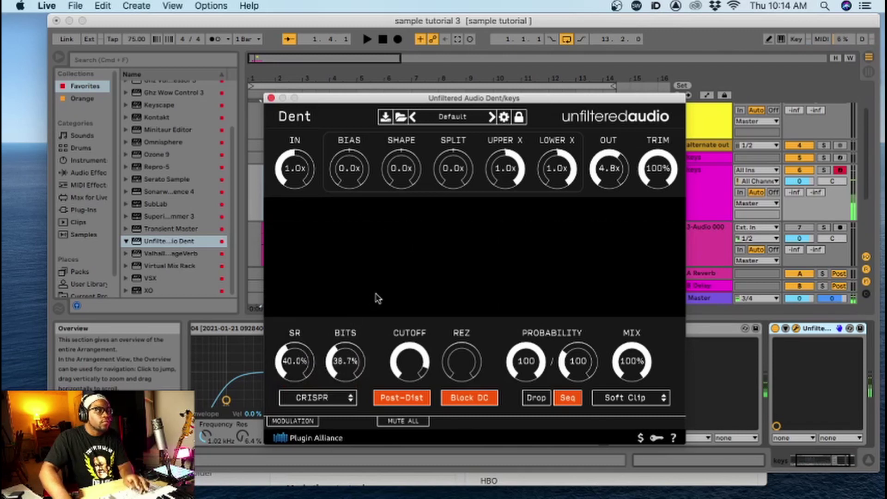
click(271, 97)
Step: Add the ValhallaVintageVerb plug-in after Dent on the keys track's device chain
scroll(142, 191, up, 2)
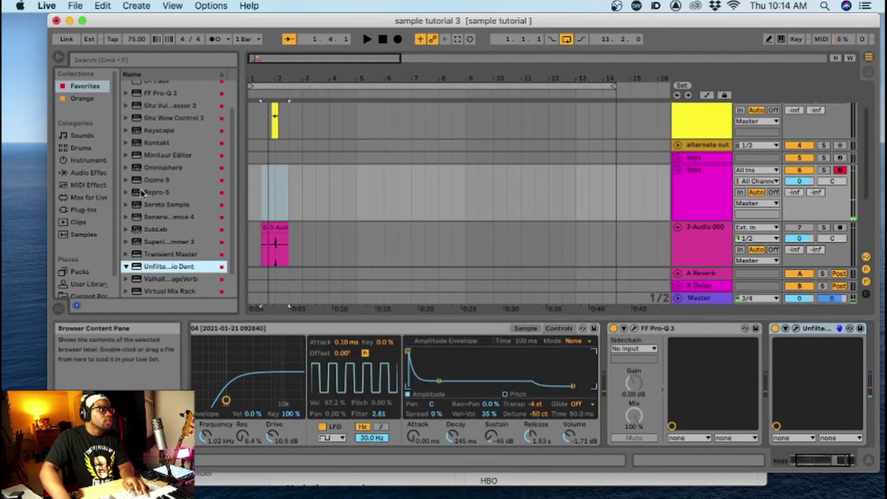
scroll(174, 243, down, 2)
drag(156, 257, 776, 332)
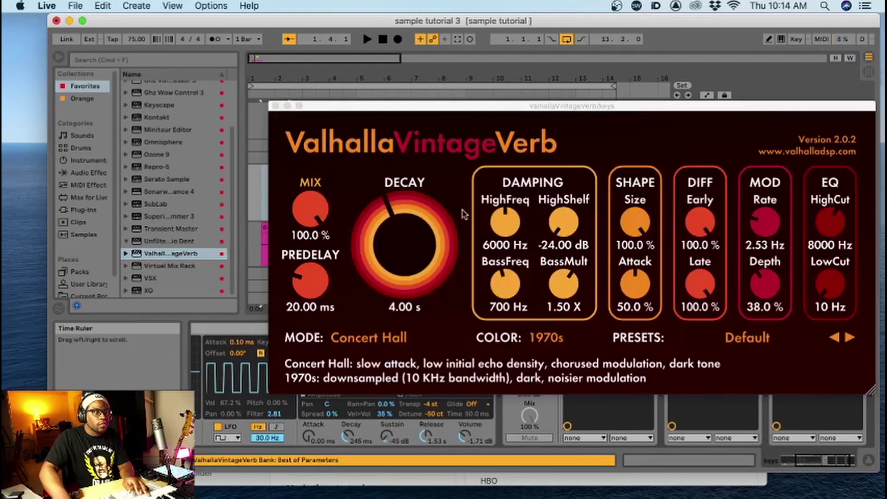
Step: Set the reverb's mix to 15.7%, predelay to 3.16 ms and decay to 0.35 s
drag(324, 211, 302, 284)
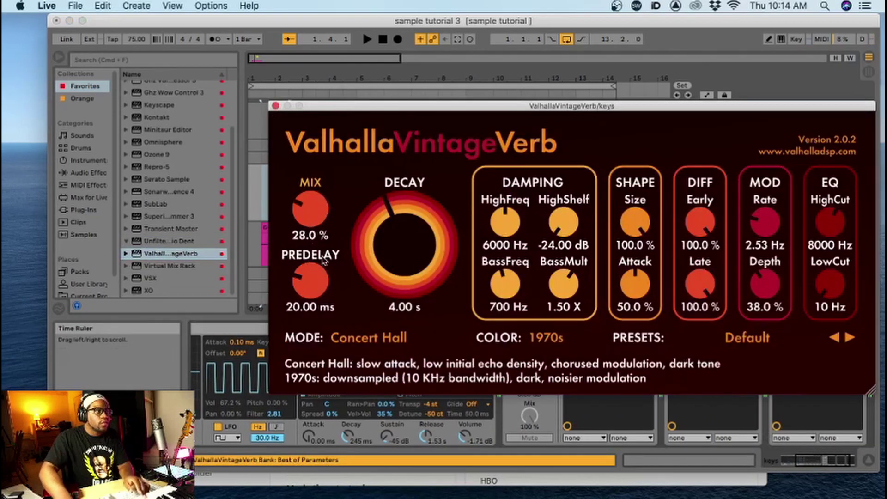
drag(391, 221, 387, 263)
drag(312, 283, 305, 306)
drag(306, 220, 306, 222)
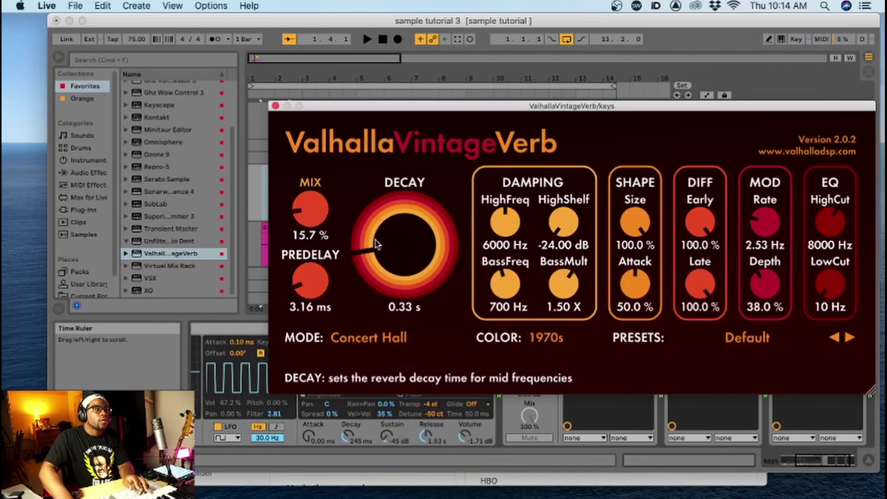
drag(375, 243, 376, 242)
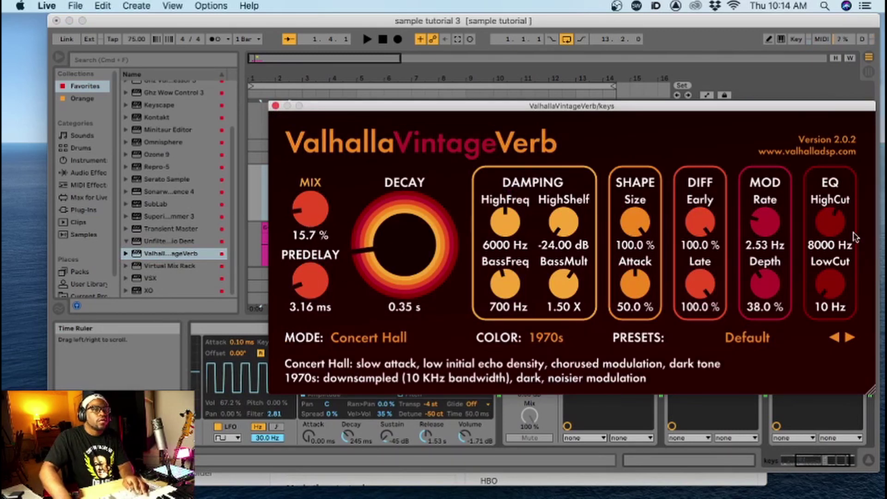
Step: Switch the reverb's color to NOW, lower its high cut to 1700 Hz and shorten the decay slightly
click(564, 336)
click(554, 386)
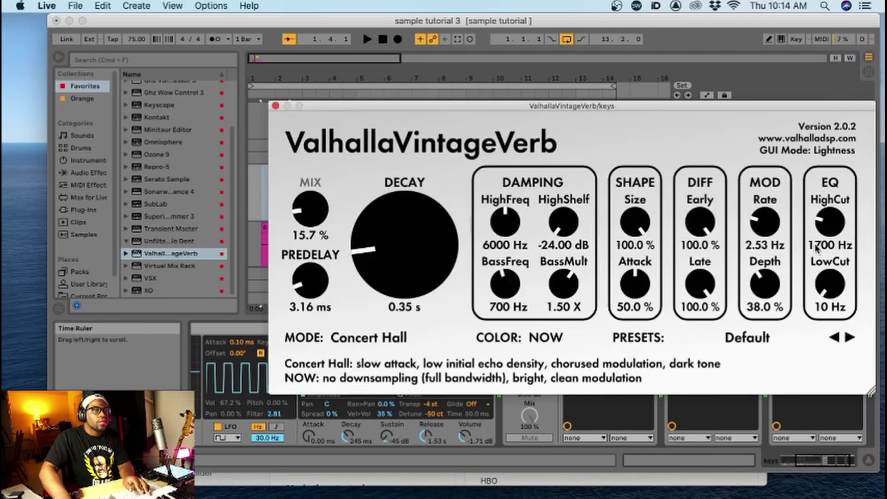
drag(388, 250, 383, 264)
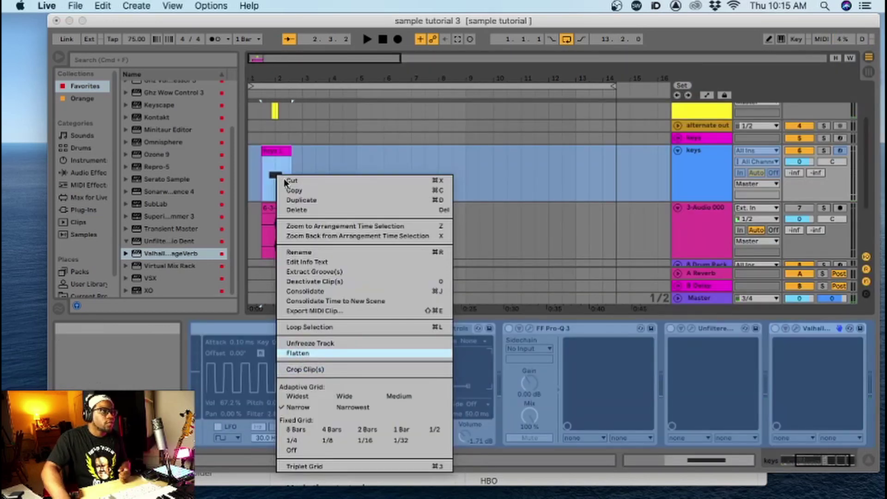
Step: Flatten the frozen keys track and load its audio clip into the Drum Rack's C#1 pad
click(323, 353)
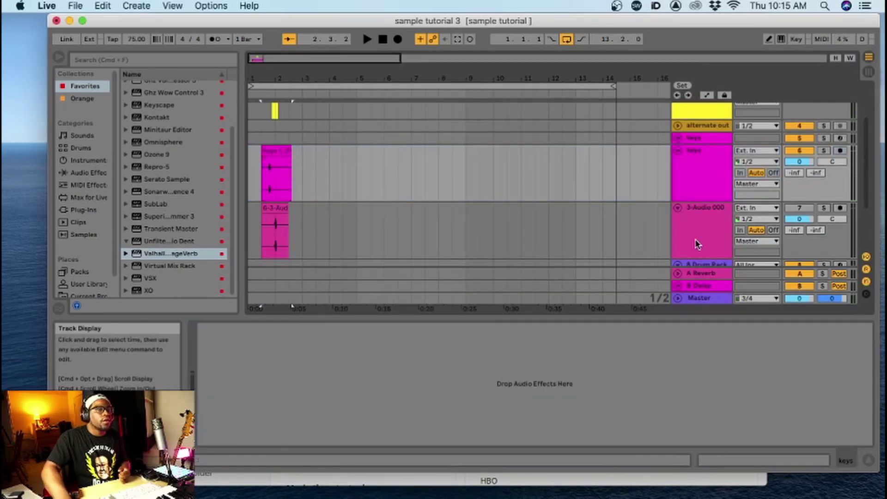
scroll(688, 241, down, 3)
click(700, 205)
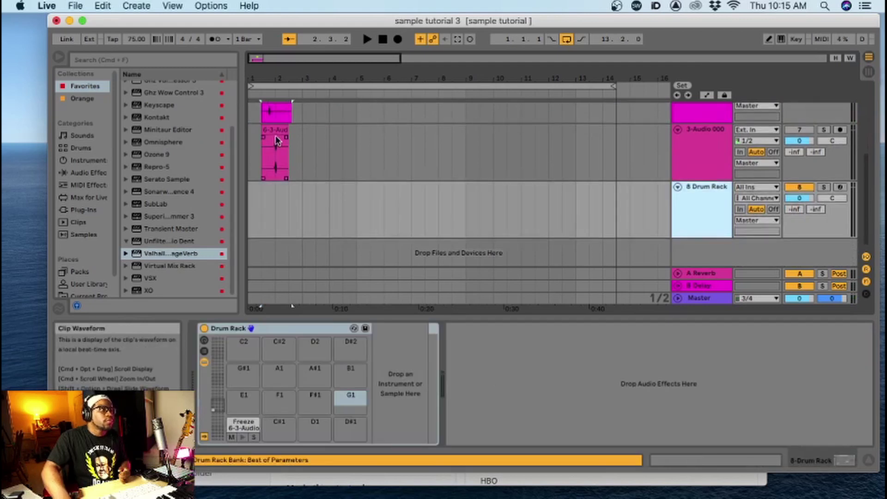
scroll(274, 137, up, 2)
drag(275, 110, 285, 429)
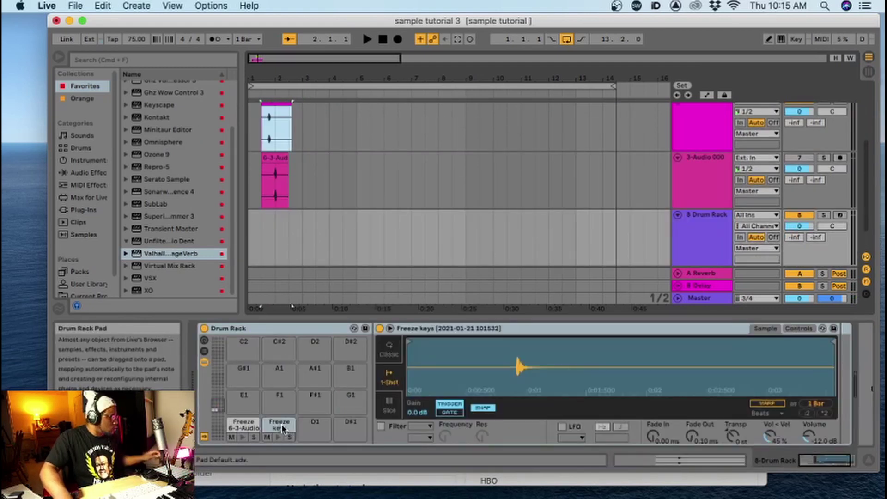
Step: Arm the Drum Rack track and tighten the C#1 sample's start and end around the hit
click(839, 215)
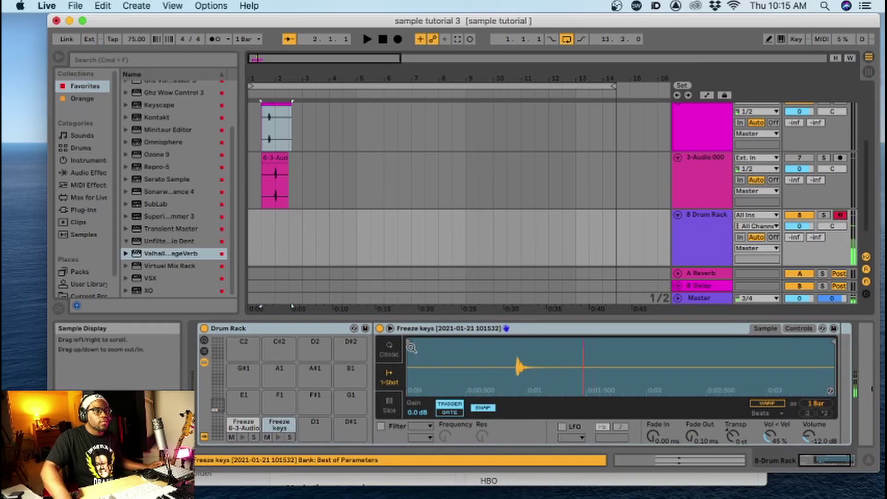
drag(408, 343, 514, 346)
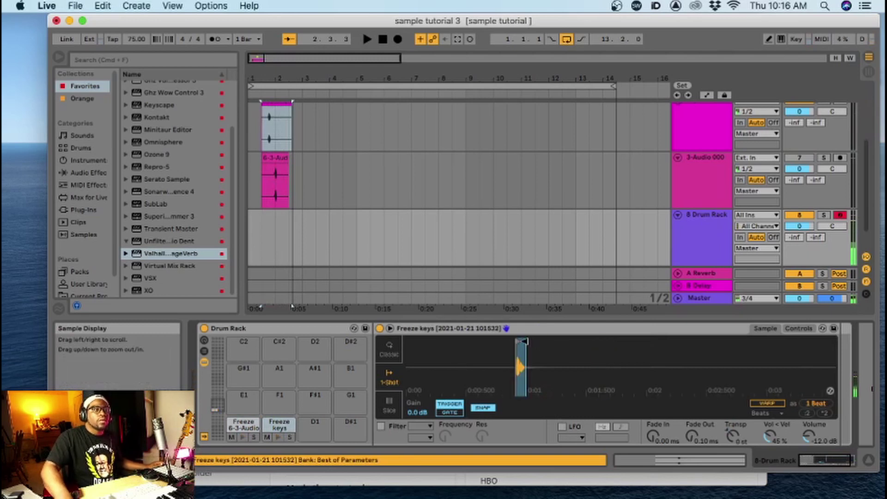
mouse_move(524, 342)
mouse_down()
mouse_move(616, 342)
mouse_move(522, 354)
mouse_up()
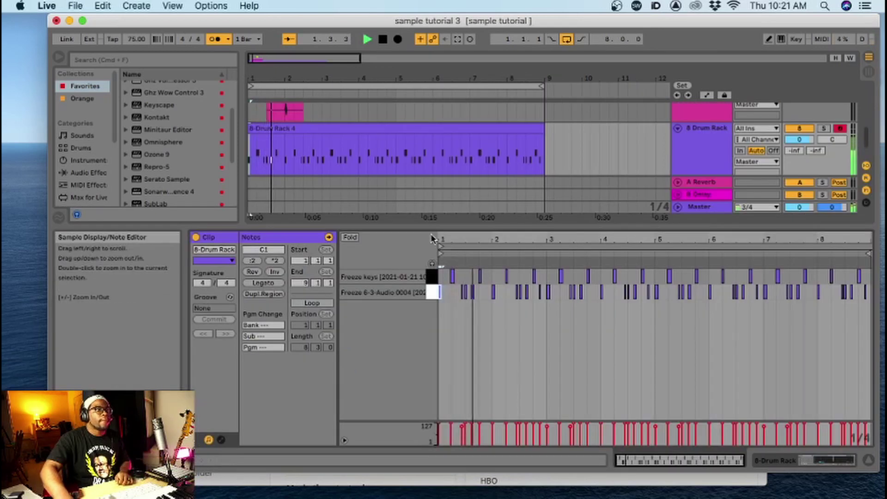
Step: Find the first keys track above the flattened one, select it and arm it for recording
scroll(664, 132, up, 5)
scroll(685, 151, down, 5)
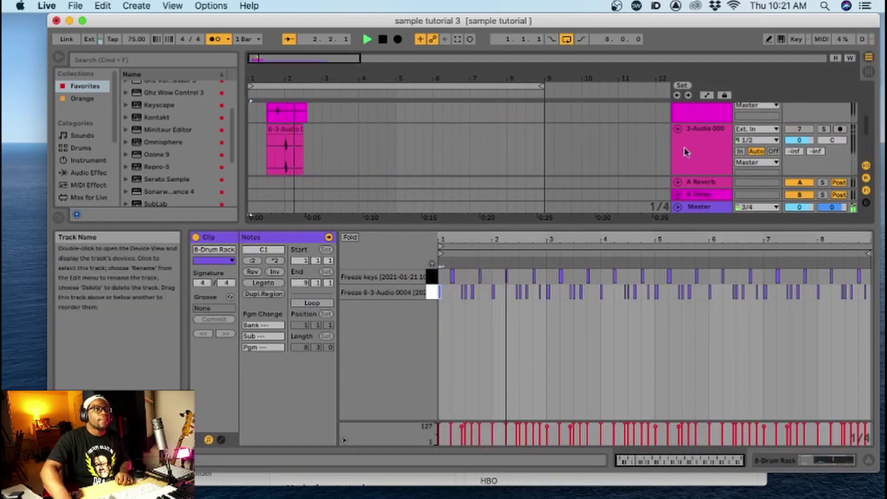
scroll(705, 174, down, 6)
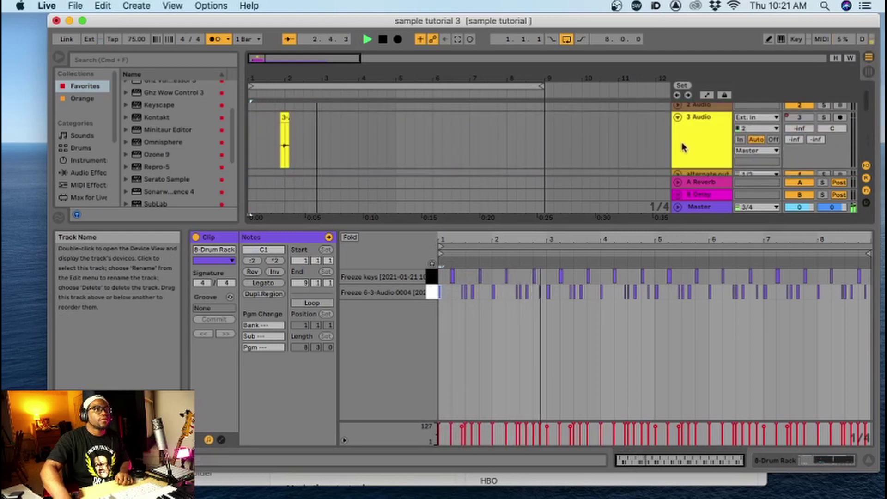
click(700, 170)
scroll(702, 157, down, 2)
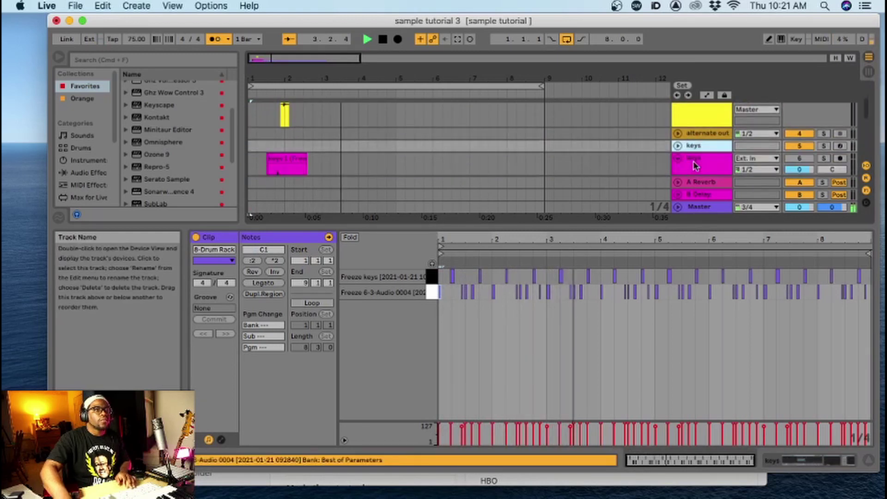
click(840, 146)
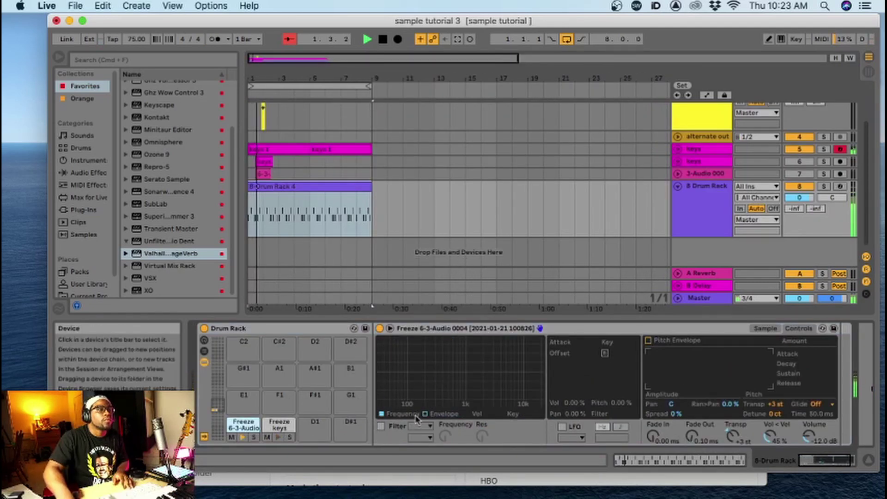
Step: Enable the low-pass filter on the Drum Rack's C1 sample with a 1.52 kHz cutoff and save the Live Set
click(382, 426)
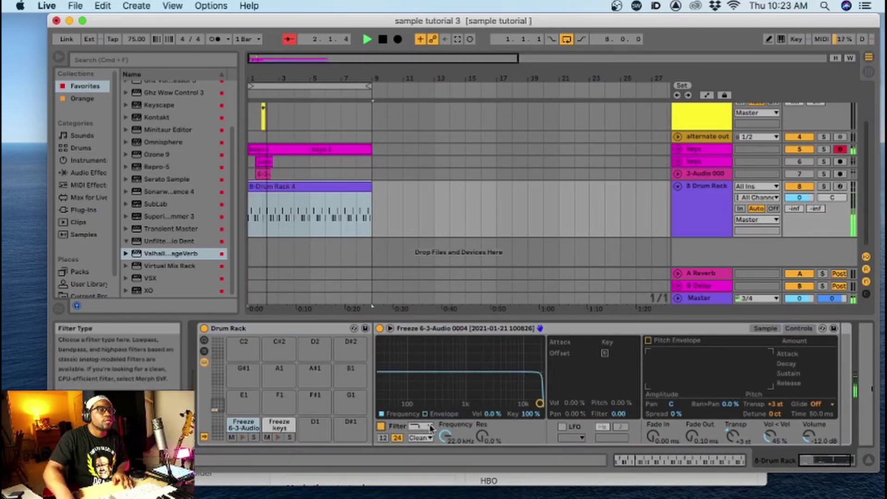
drag(445, 436, 445, 456)
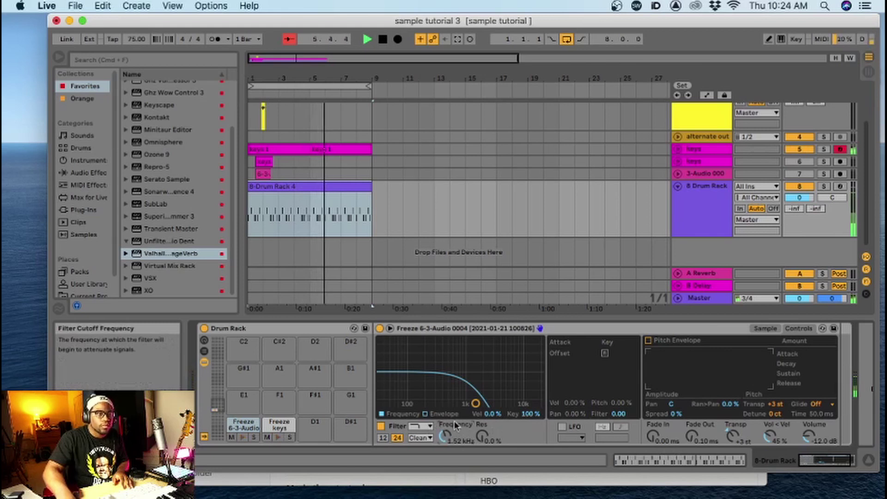
click(76, 6)
click(111, 117)
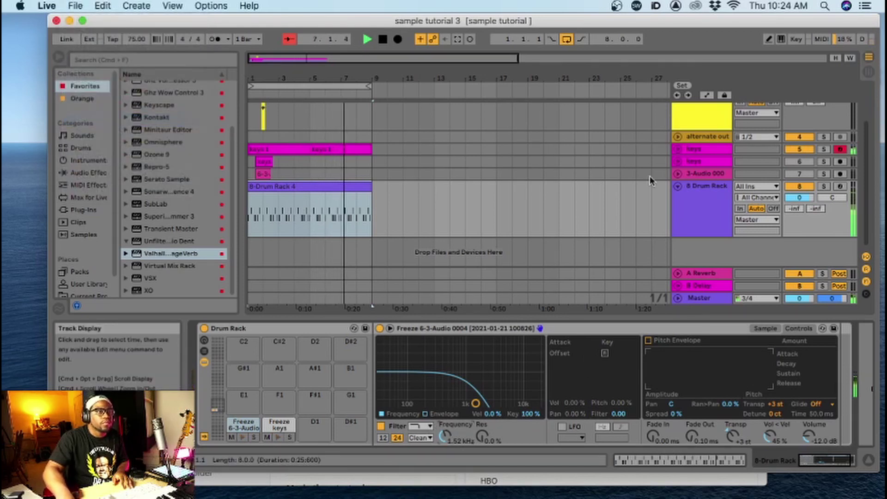
Step: Unfold the flattened keys track, delete its audio clip and stop playback
click(704, 174)
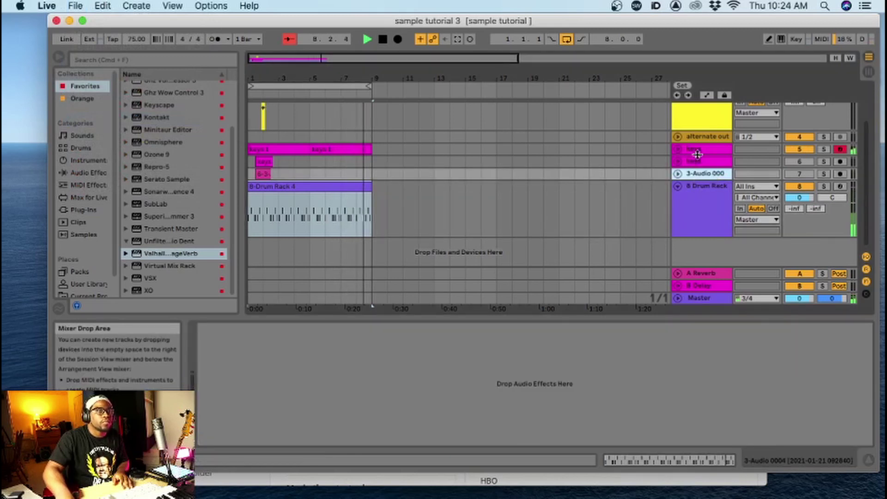
click(698, 161)
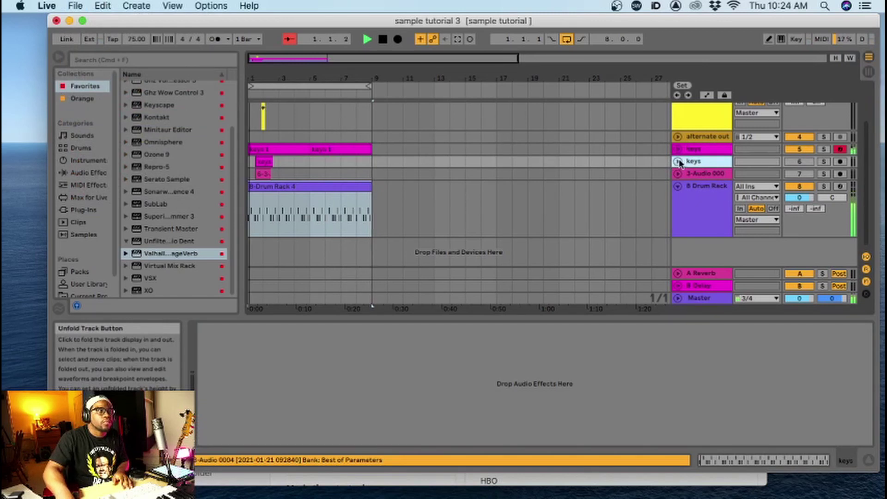
click(678, 162)
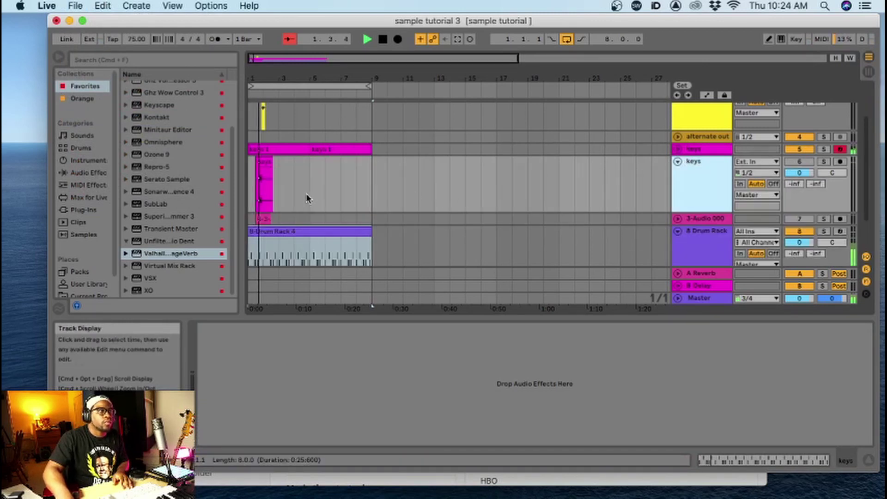
drag(295, 182, 258, 177)
key(Delete)
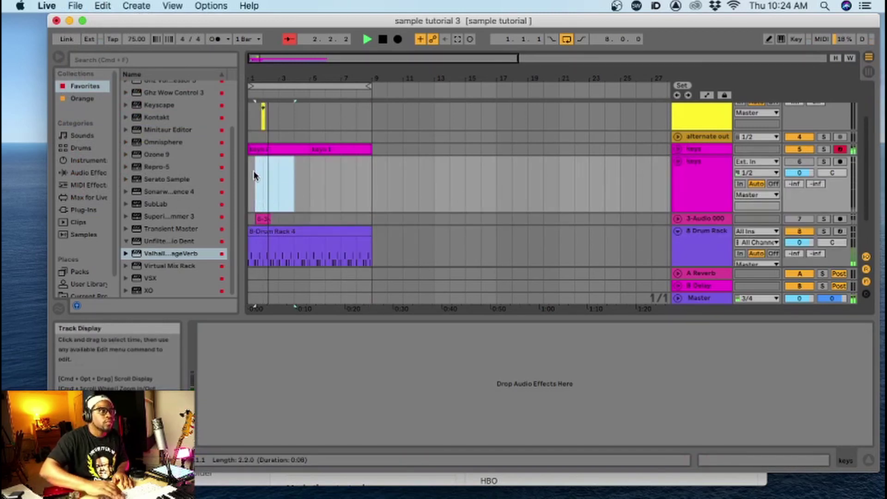
key(space)
Step: Duplicate the first keys track with its Simpler and rename the copy hihat
click(694, 177)
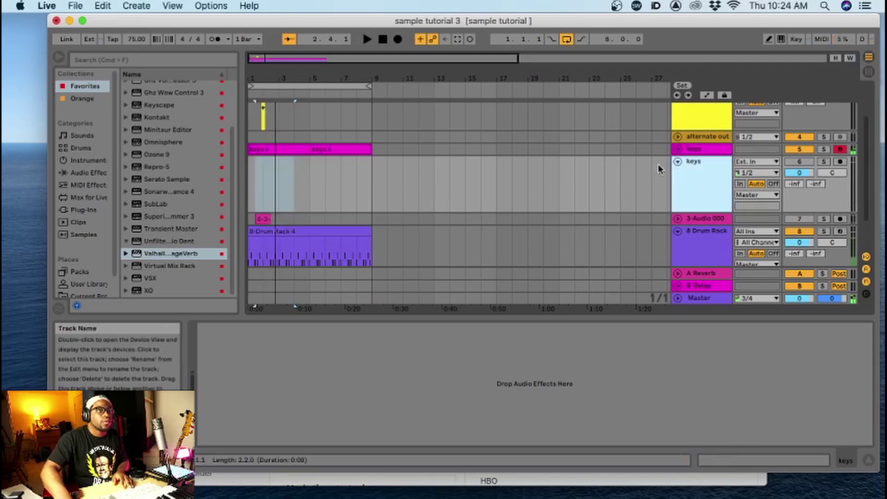
click(688, 149)
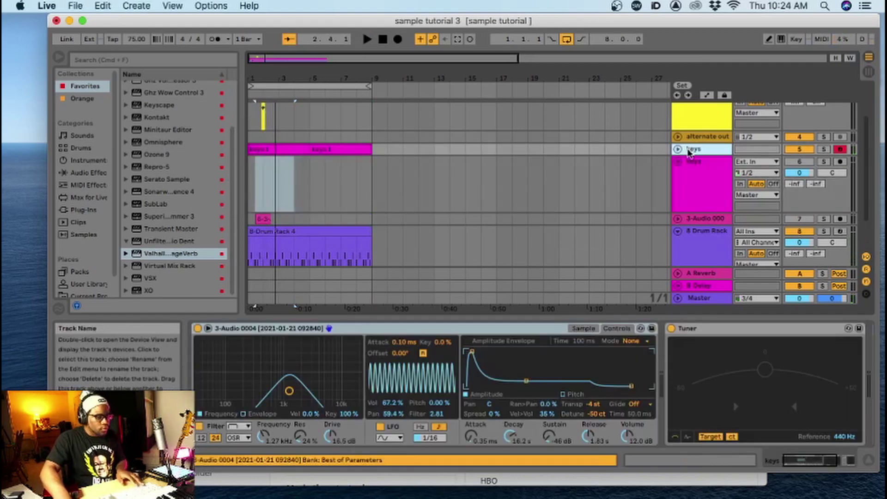
key(super+d)
click(678, 163)
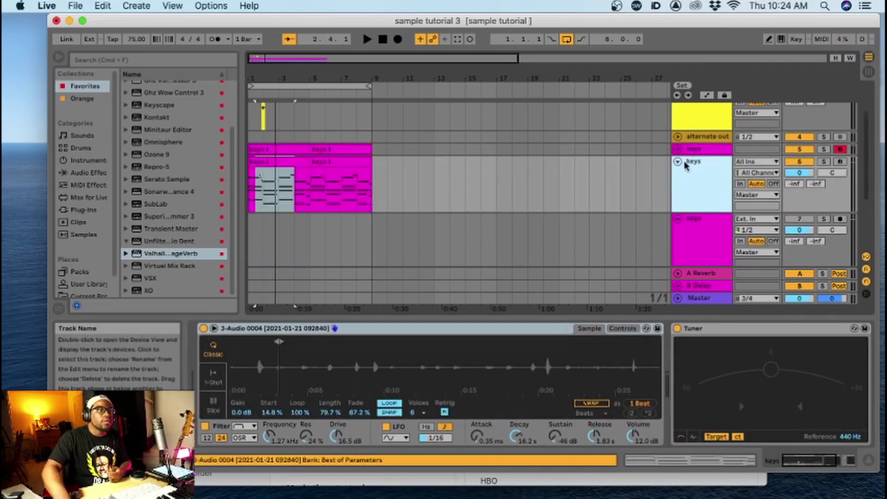
double_click(688, 164)
right_click(687, 166)
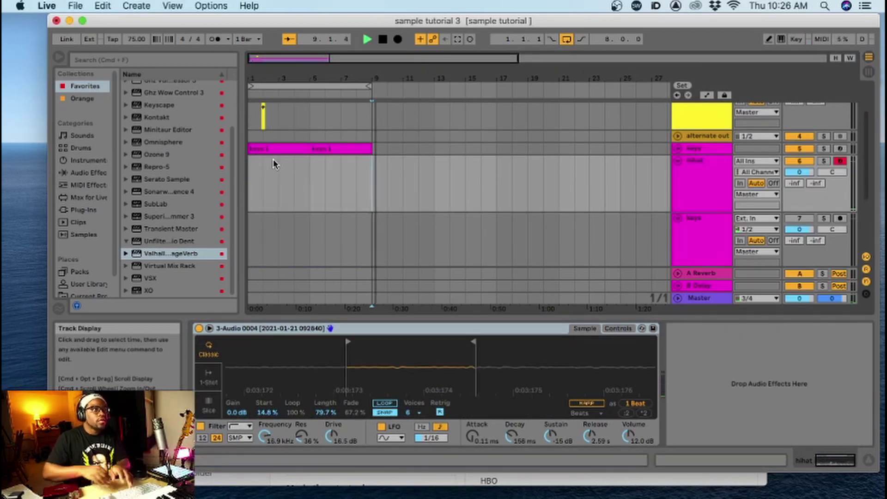
Step: With the eight-bar loop playing, set the hihat Simpler's filter to 20.9 kHz frequency, 44% resonance and 9.90 dB drive
key(space)
click(288, 83)
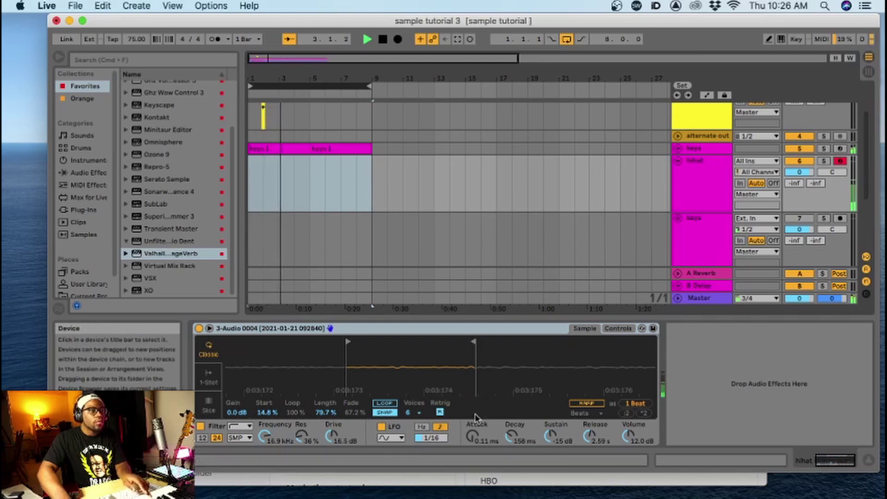
drag(265, 436, 332, 443)
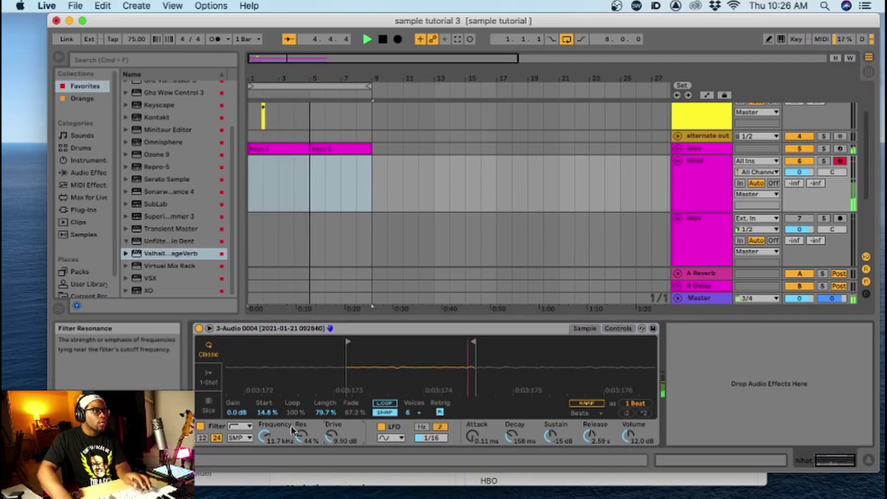
drag(265, 435, 265, 433)
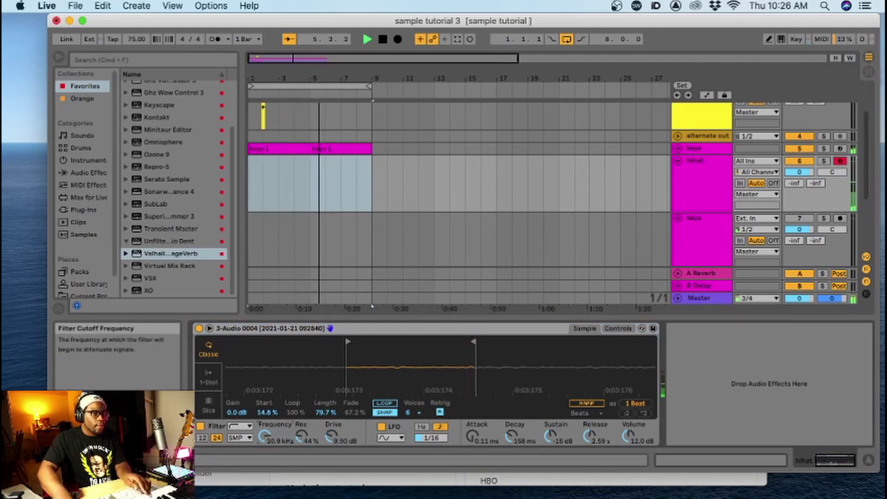
Step: Set the hihat envelope to 0.00 ms attack, 32.9 ms decay, -28 dB sustain and 19.3 s release, stop playback and start recording
drag(472, 435, 512, 432)
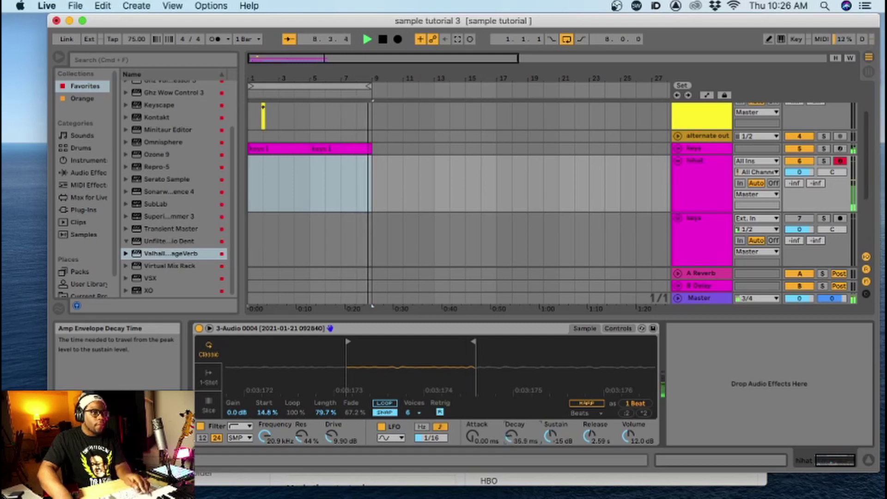
drag(511, 436, 587, 422)
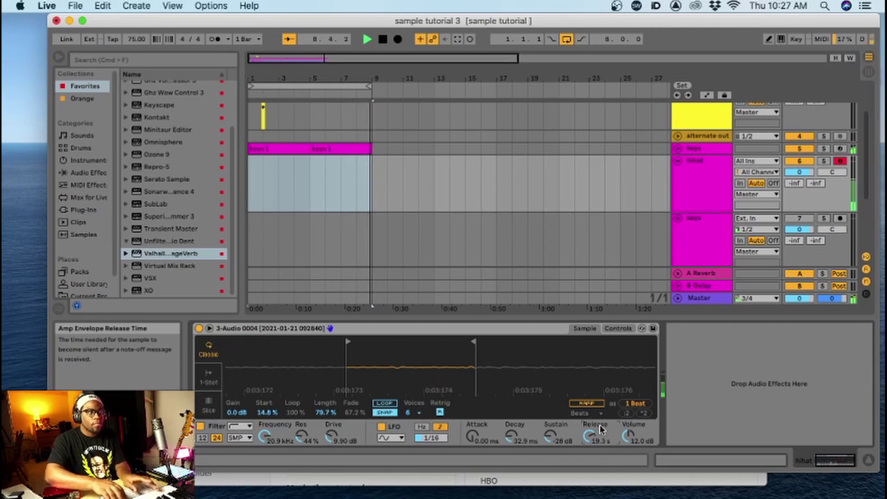
key(space)
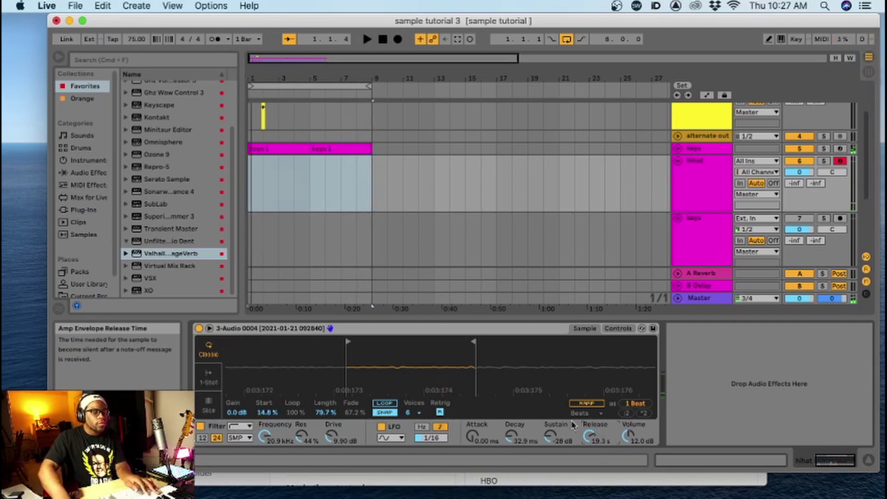
key(F9)
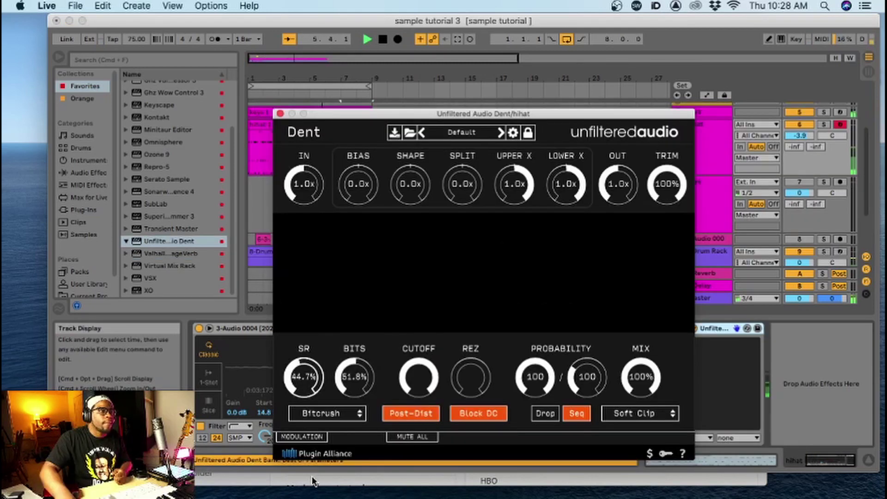
Step: Raise the output of Dent on the hihat track to 1.8x, lower its filter cutoff slightly and stop playback
drag(641, 196, 636, 184)
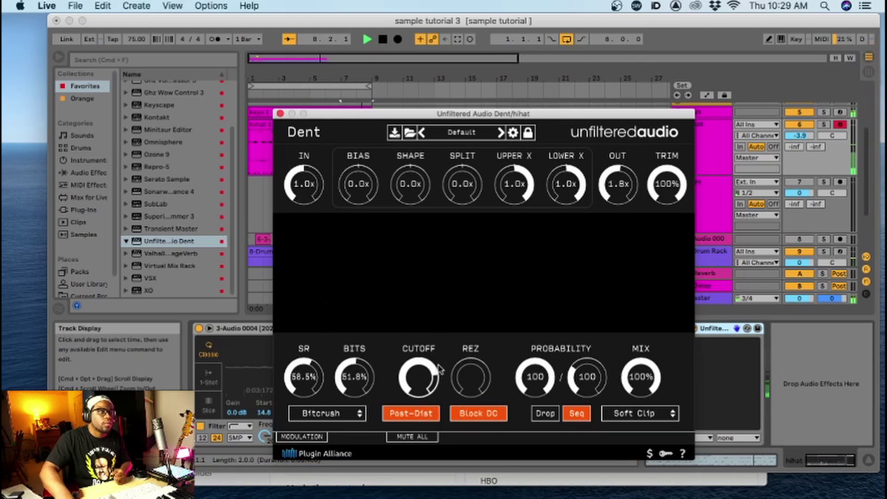
drag(435, 376, 407, 382)
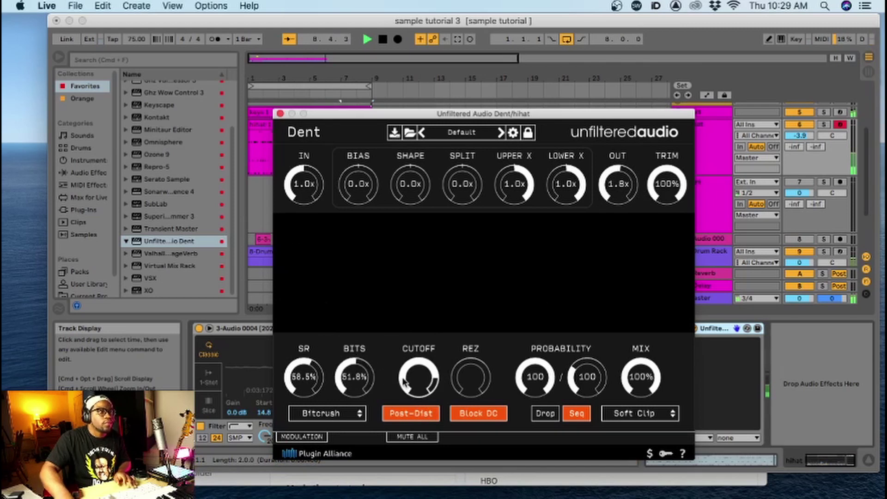
key(space)
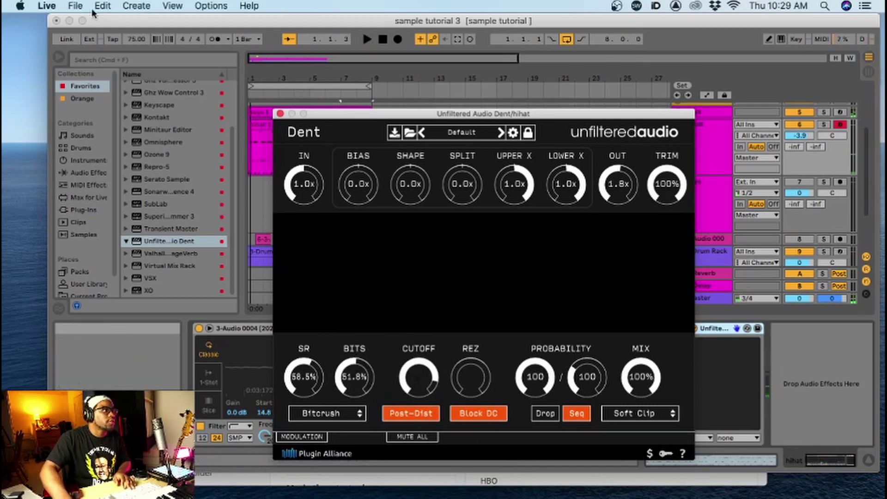
Step: Save the Live Set and close the Dent plug-in window
click(75, 5)
click(120, 117)
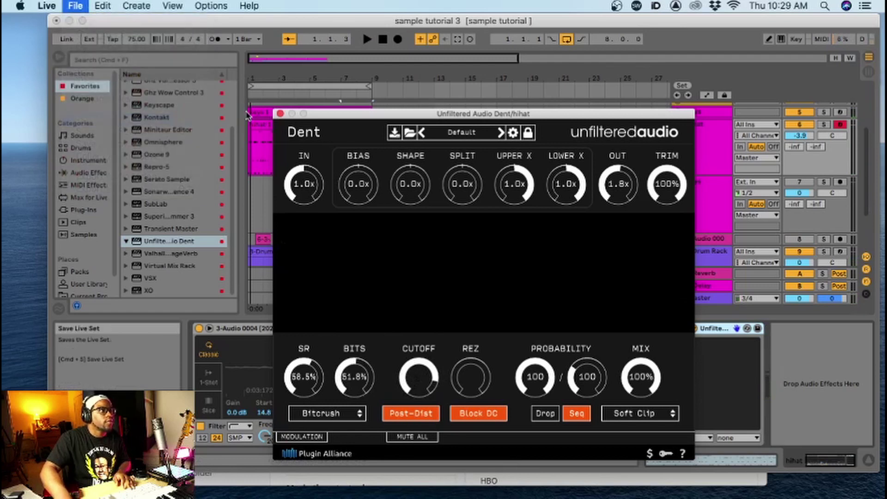
click(280, 114)
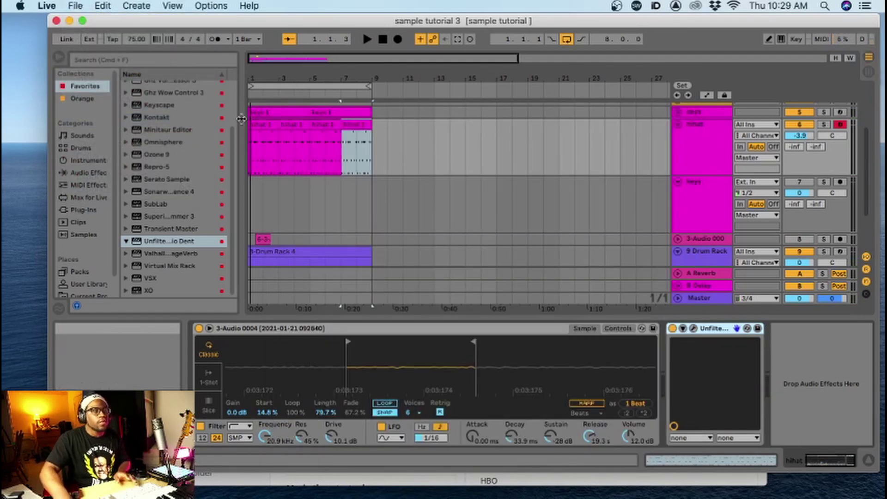
Step: Duplicate the hihat track with its devices and delete all MIDI clips from the copy
click(82, 5)
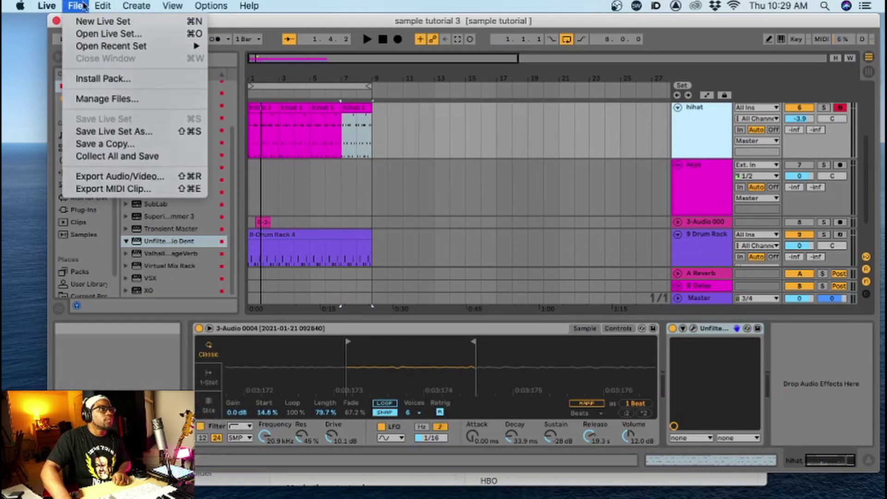
click(84, 6)
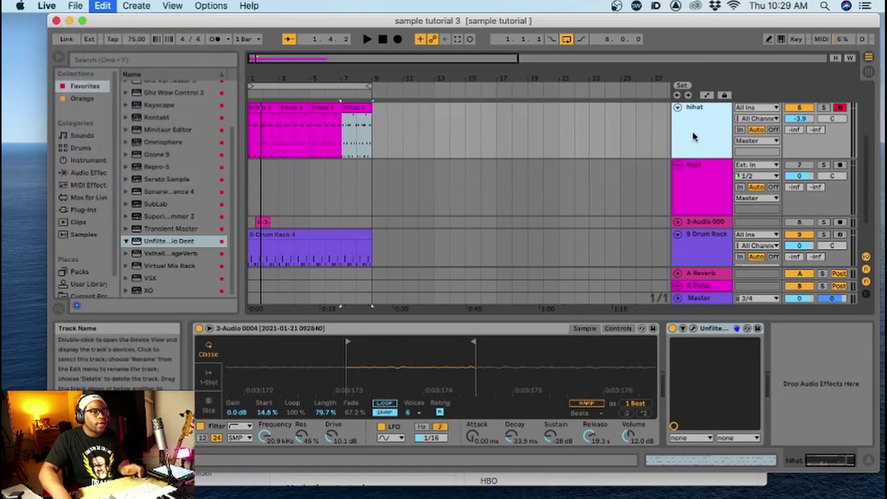
key(super+d)
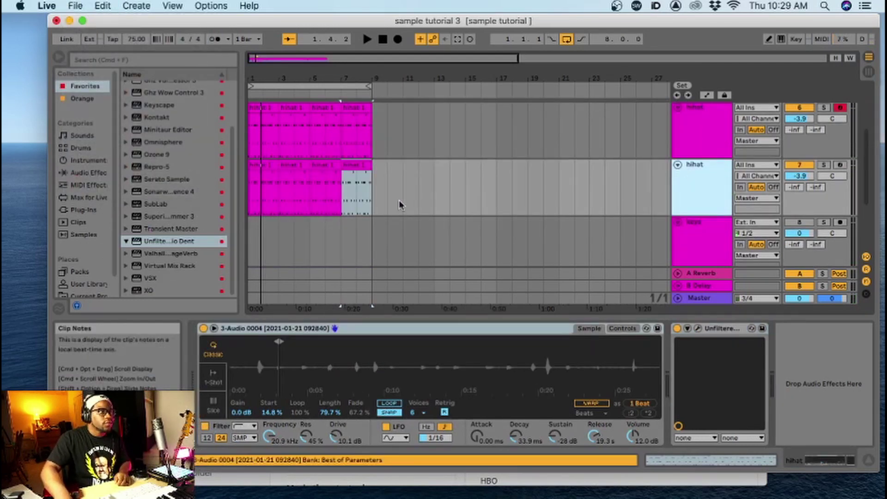
drag(403, 191, 251, 190)
key(Delete)
click(480, 141)
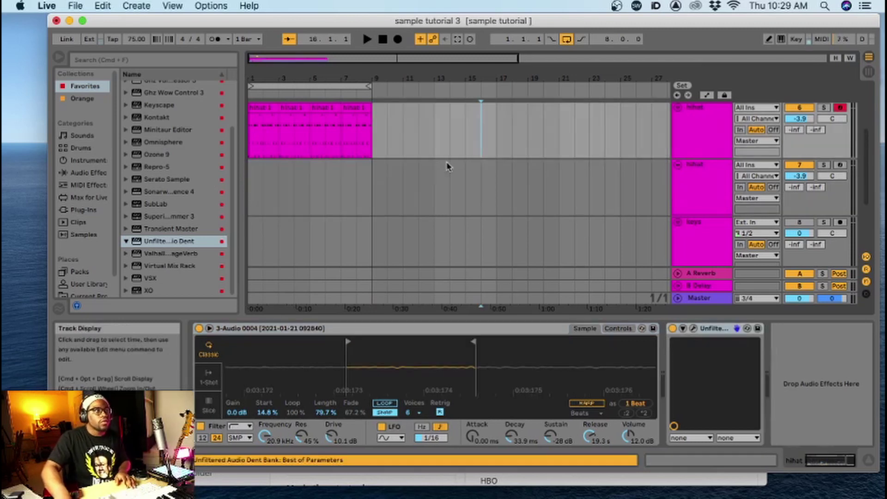
Step: Rename the duplicated hihat track bass and switch its Simpler's filter type to low-pass
click(695, 194)
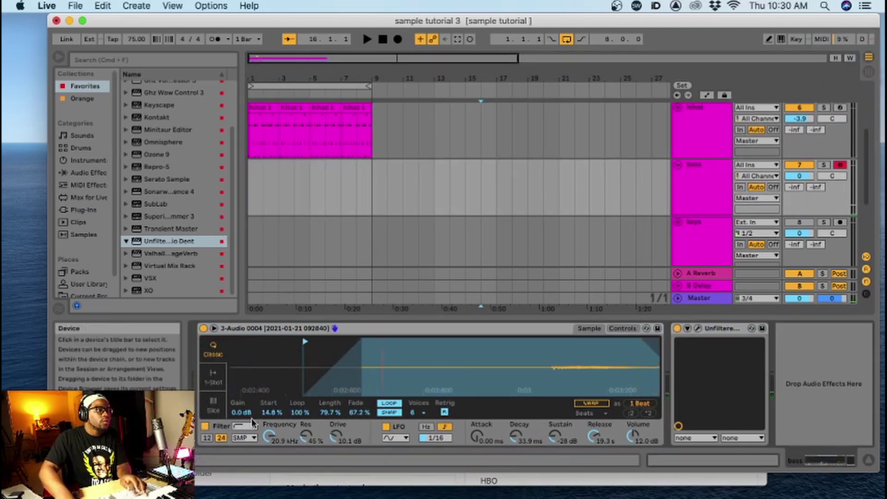
click(246, 426)
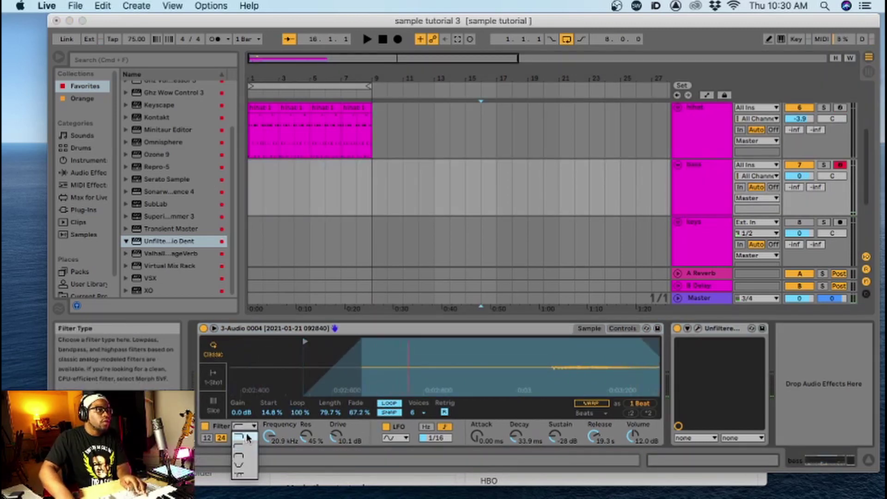
click(246, 436)
Step: Lower the bass Simpler's filter cutoff to 236 Hz and move the sample start marker forward to where the sound begins
key(space)
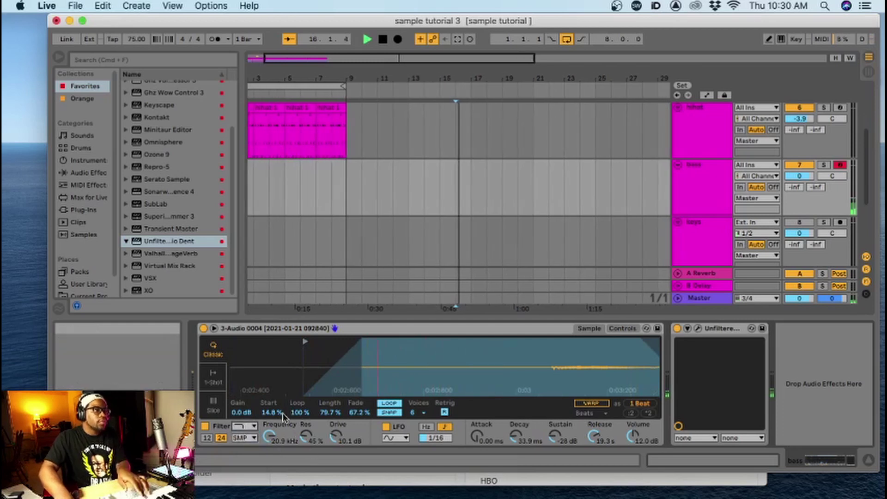
drag(269, 436, 268, 483)
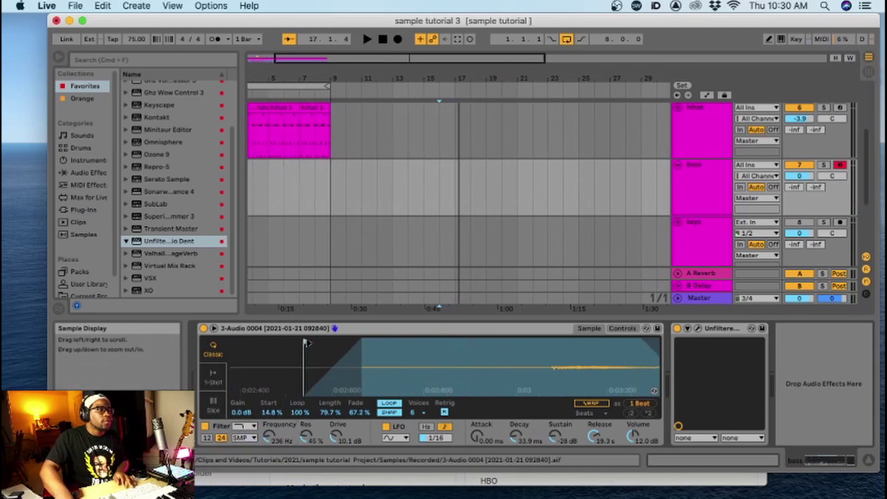
drag(305, 343, 560, 333)
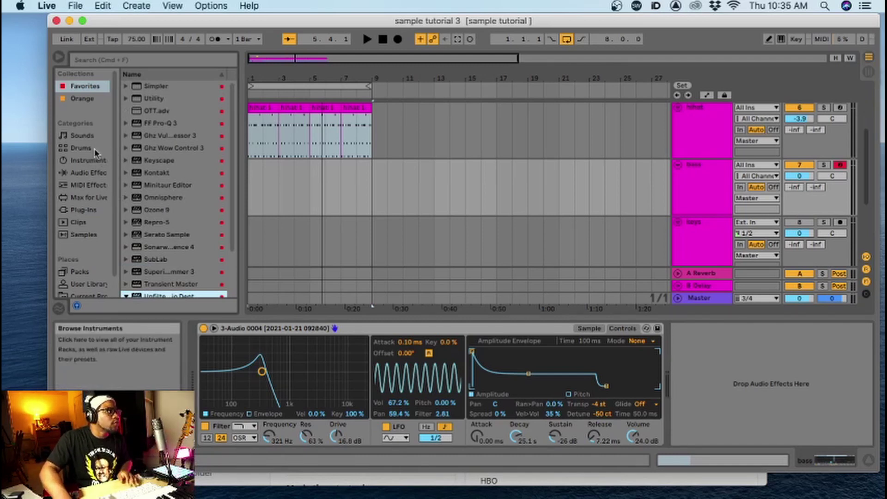
Step: Search the audio effects for tuner and add the Tuner after the Simpler on the bass track
click(144, 59)
text(tuner)
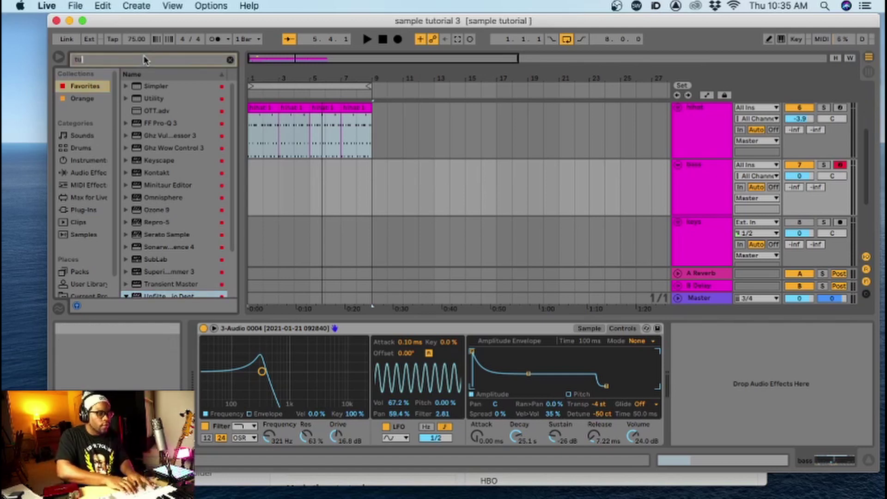
click(87, 172)
drag(137, 85, 680, 359)
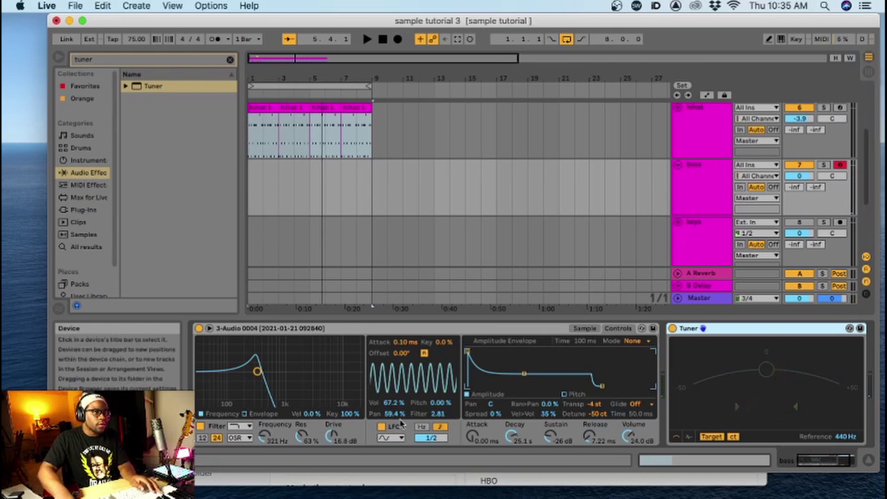
Step: Turn off the bass Simpler's LFO and reset its transpose to 0 st and detune to 0 ct
click(385, 426)
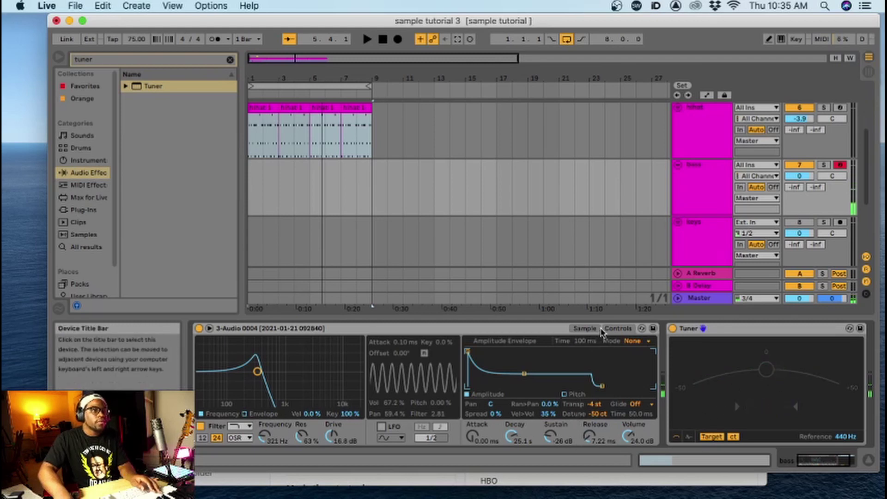
click(590, 329)
click(605, 329)
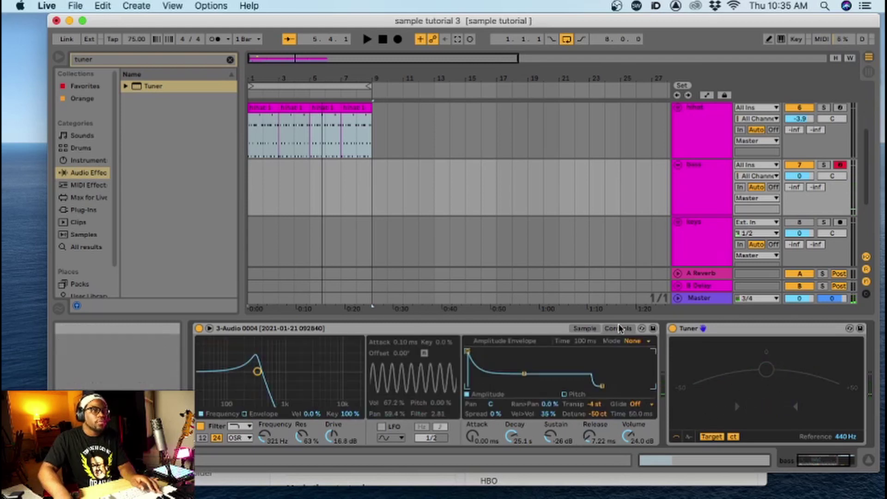
click(599, 414)
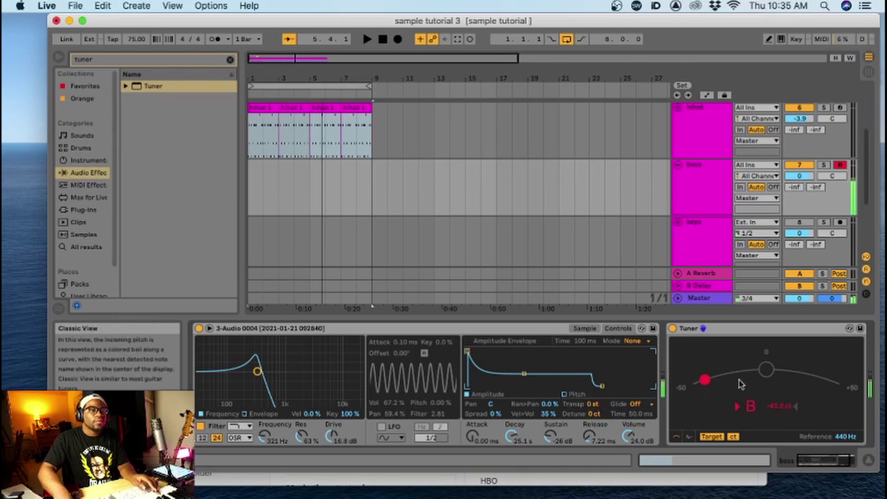
Step: Tune the bass Simpler against the Tuner by setting transpose to +1 st and detune to +42 ct
mouse_move(594, 403)
mouse_down()
mouse_move(594, 390)
mouse_move(593, 408)
mouse_up()
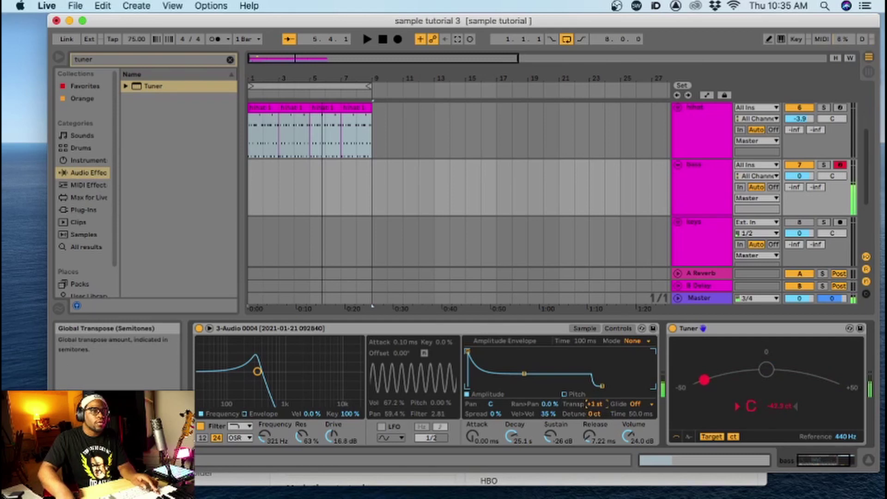
drag(594, 404, 593, 408)
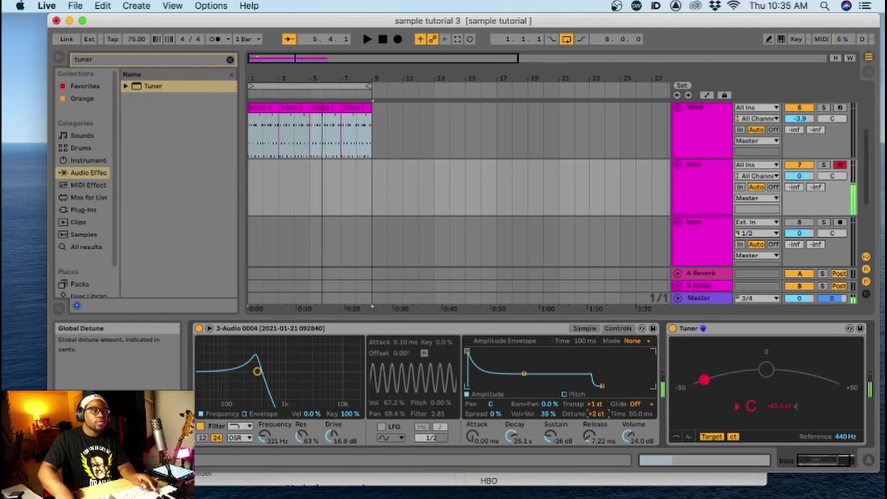
drag(598, 414, 599, 409)
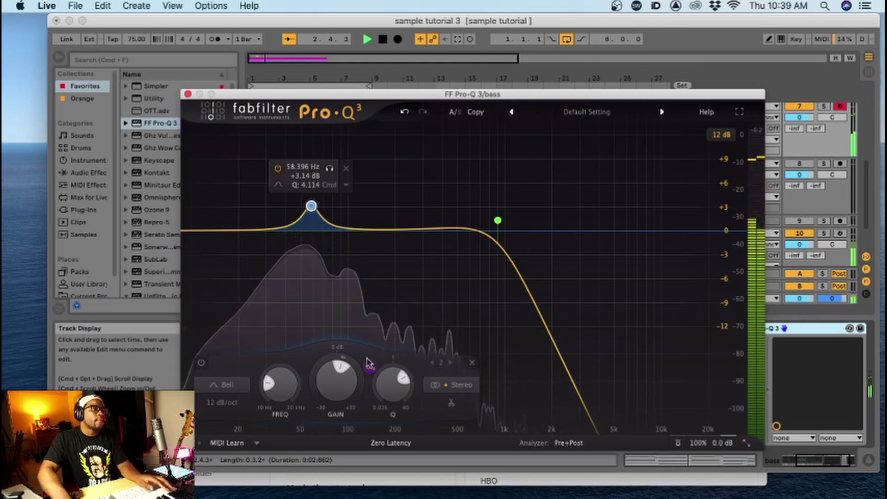
Step: Widen the 58 Hz bell boost in the bass track's Pro-Q 3 to a Q of 1.088 and close the plug-in window
scroll(375, 365, down, 10)
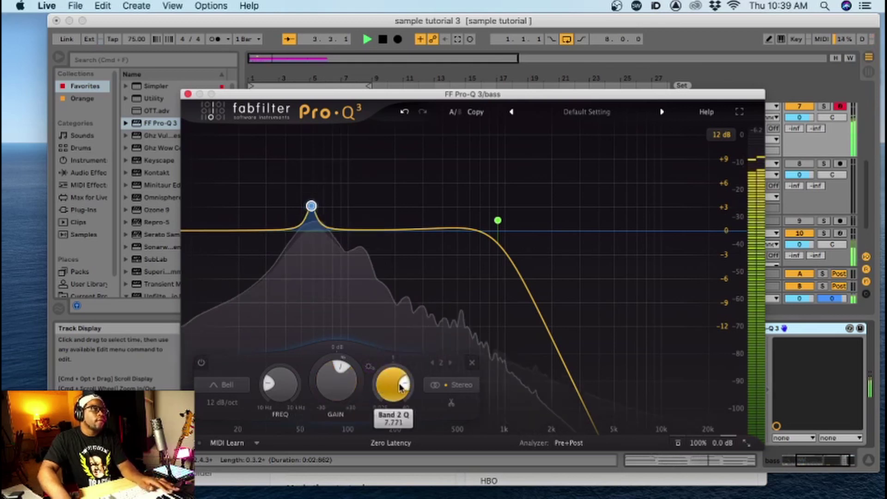
scroll(385, 362, up, 5)
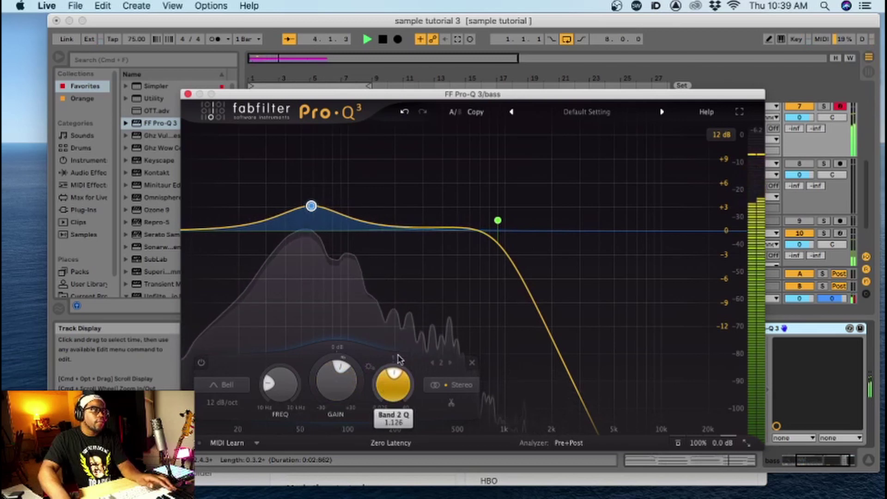
scroll(398, 360, up, 1)
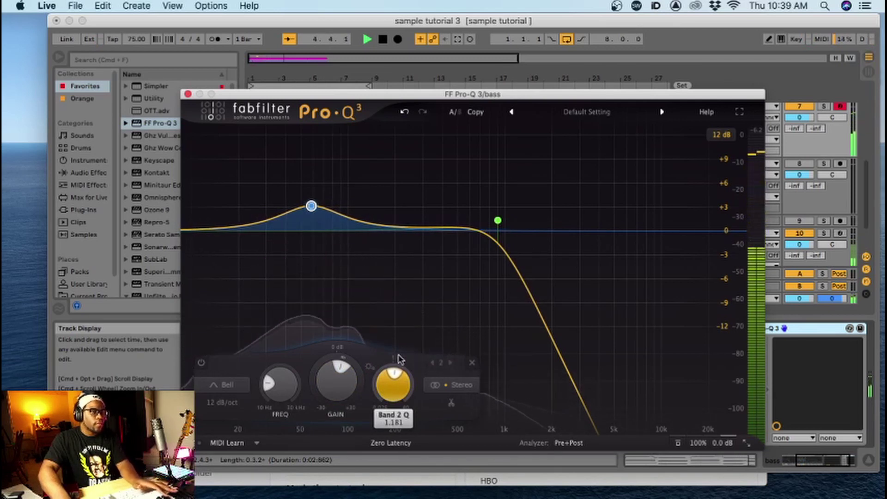
scroll(398, 359, down, 1)
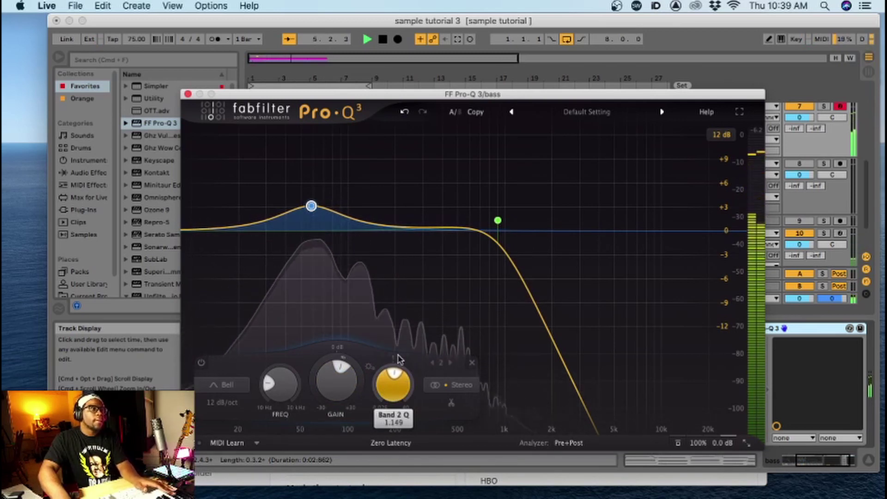
scroll(398, 359, down, 1)
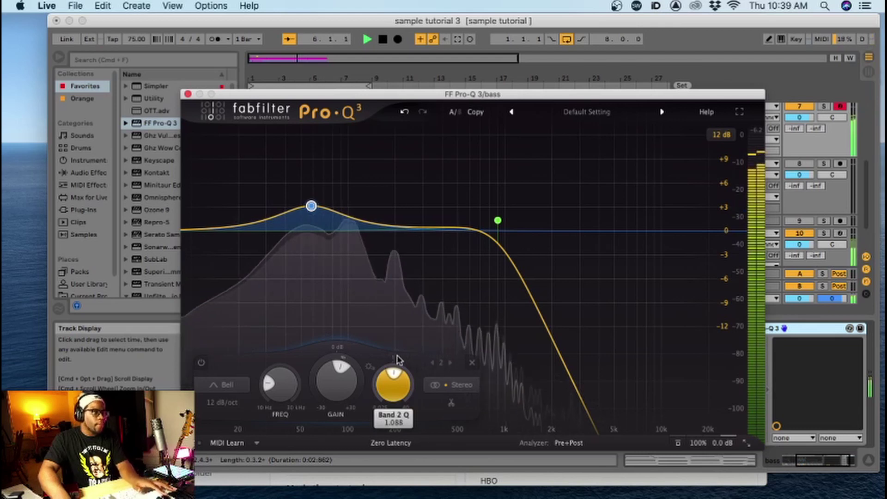
click(188, 95)
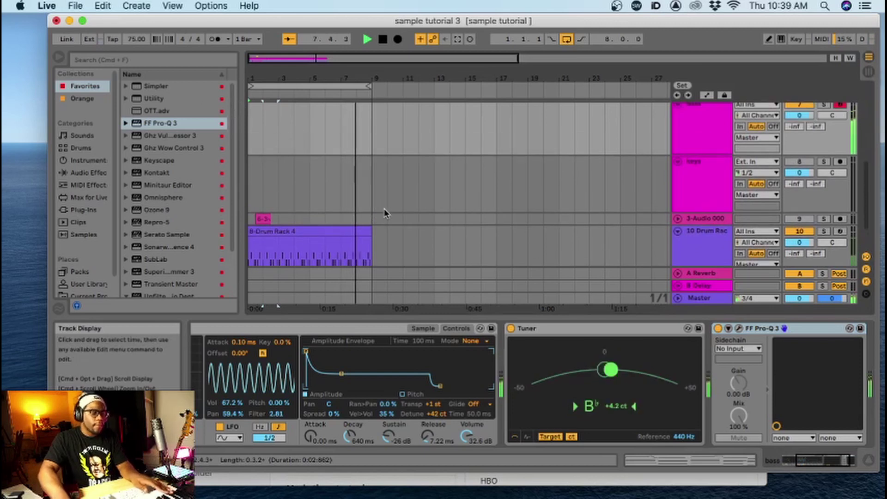
Step: Duplicate the bass track and delete the copied clips from the duplicate, leaving an empty track for a synth part
scroll(375, 212, up, 2)
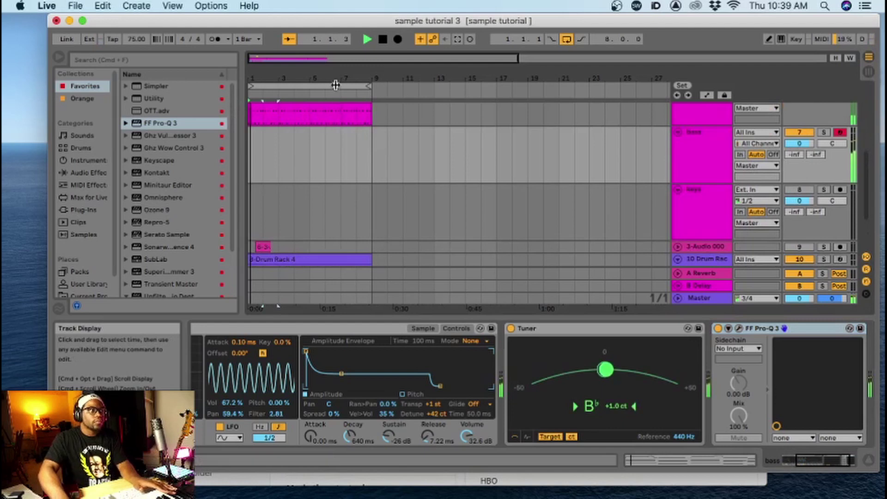
click(715, 130)
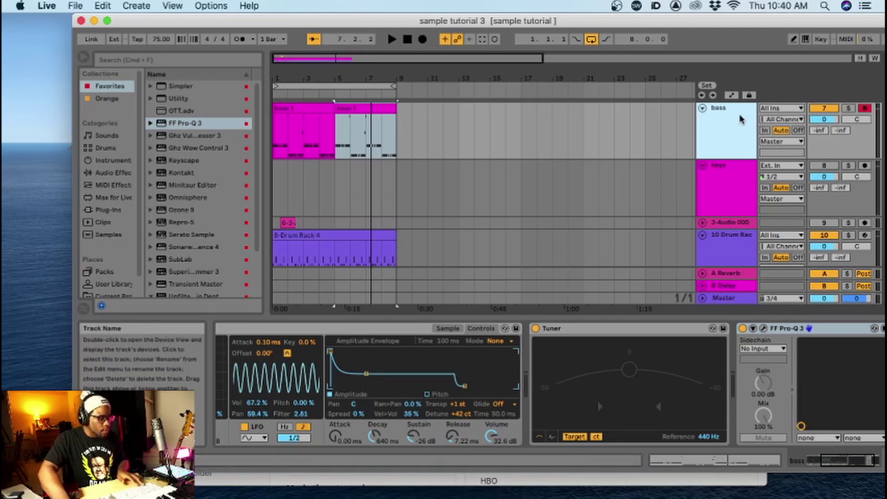
key(super+d)
drag(427, 210, 270, 175)
key(Delete)
click(702, 202)
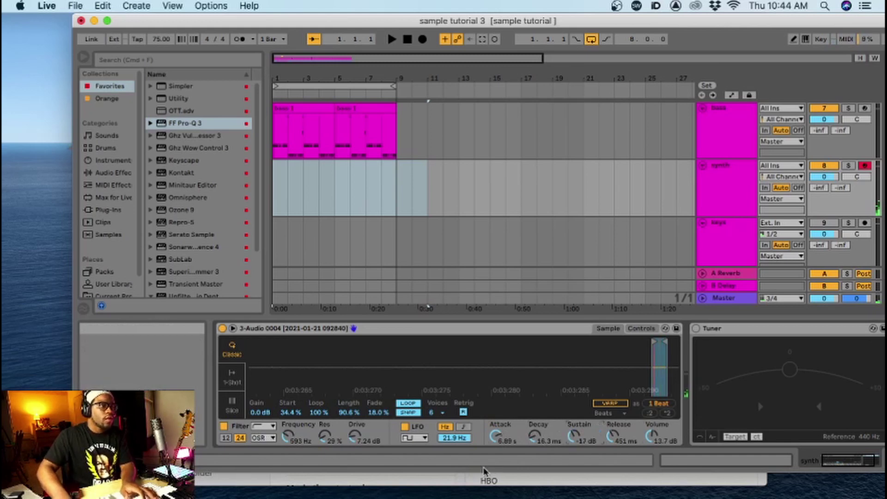
Step: Fine-tune the synth track's Simpler against the Tuner by setting its detune to -3 ct
drag(510, 447, 509, 467)
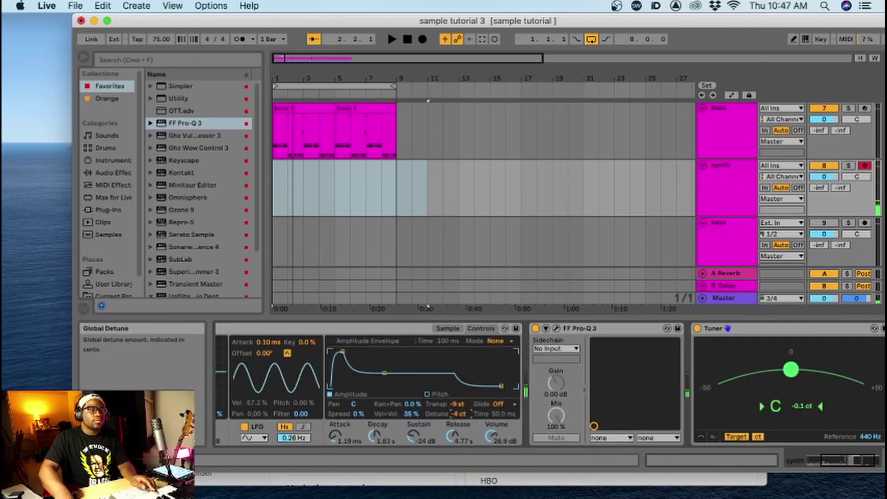
drag(459, 414, 459, 412)
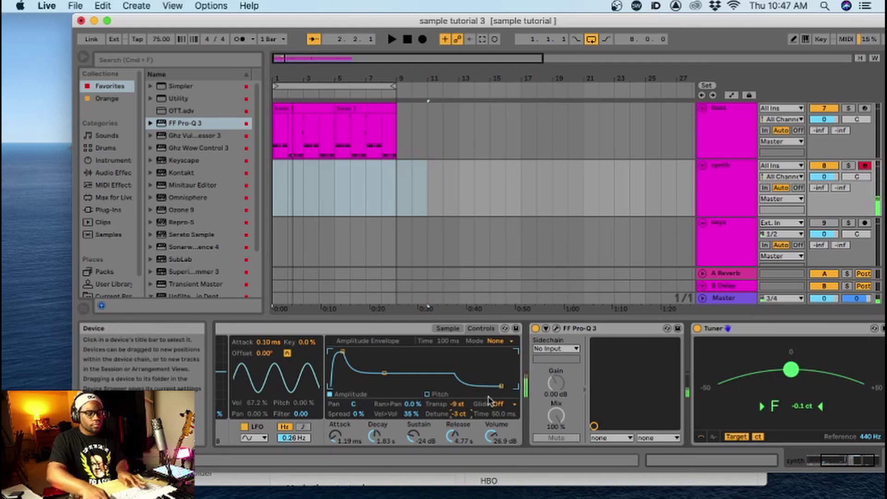
key(space)
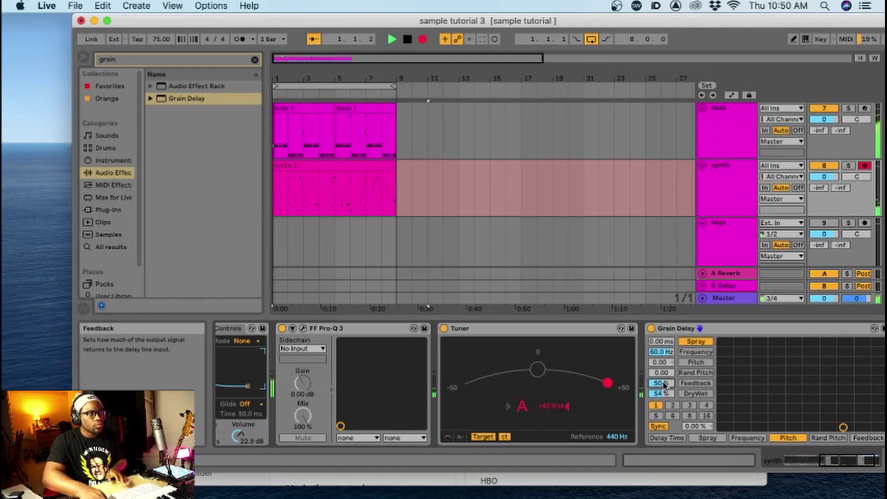
Step: Restart playback and listen to the recorded synth part together with the other tracks in the loop
key(space)
key(space)
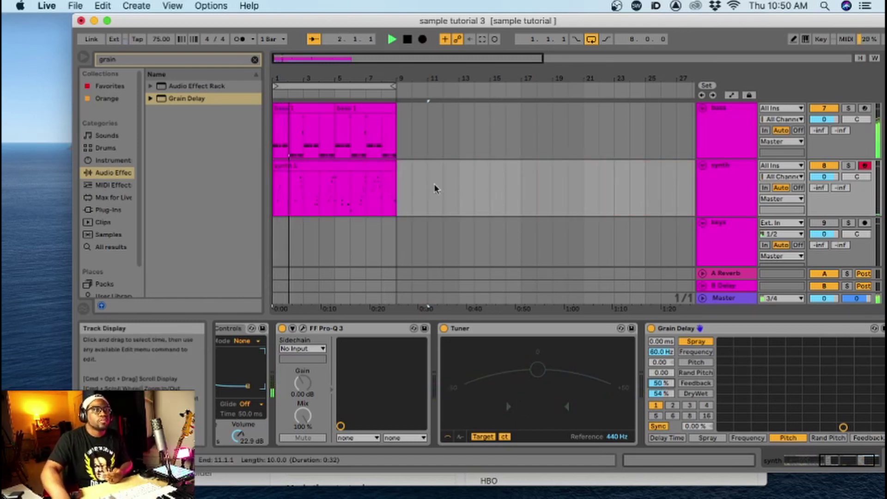
scroll(434, 188, up, 1)
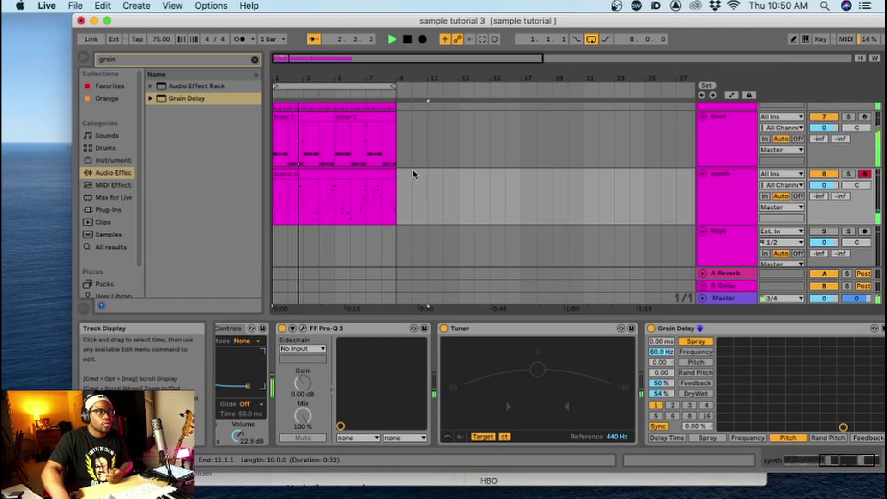
scroll(412, 171, up, 1)
scroll(382, 187, up, 1)
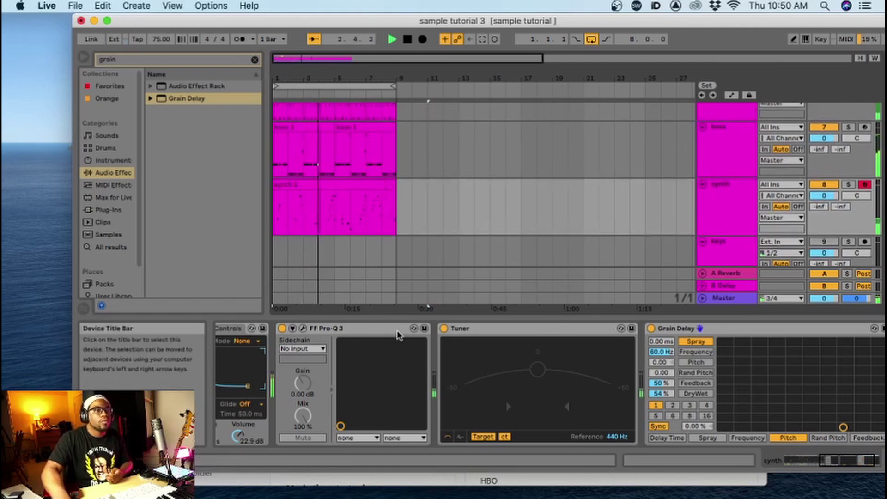
Step: Select bars 1 to 10 on the synth track and delete the recorded synth clip
drag(411, 208, 274, 194)
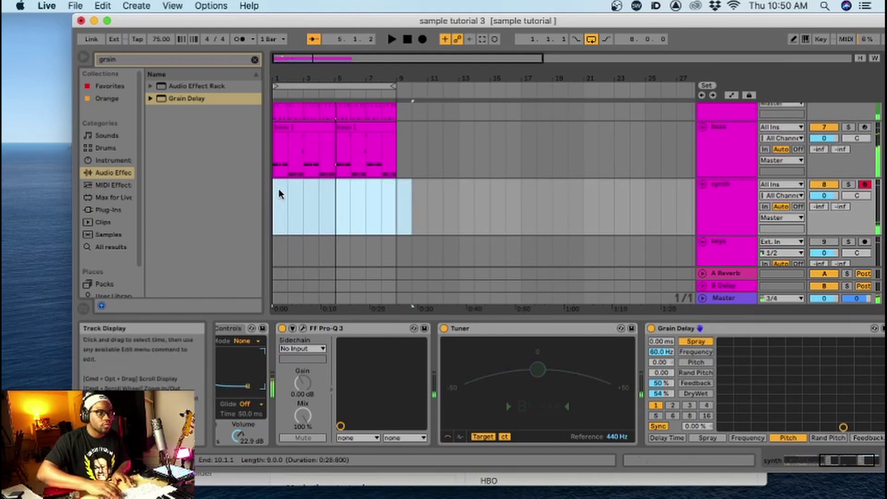
right_click(279, 190)
click(327, 201)
click(411, 148)
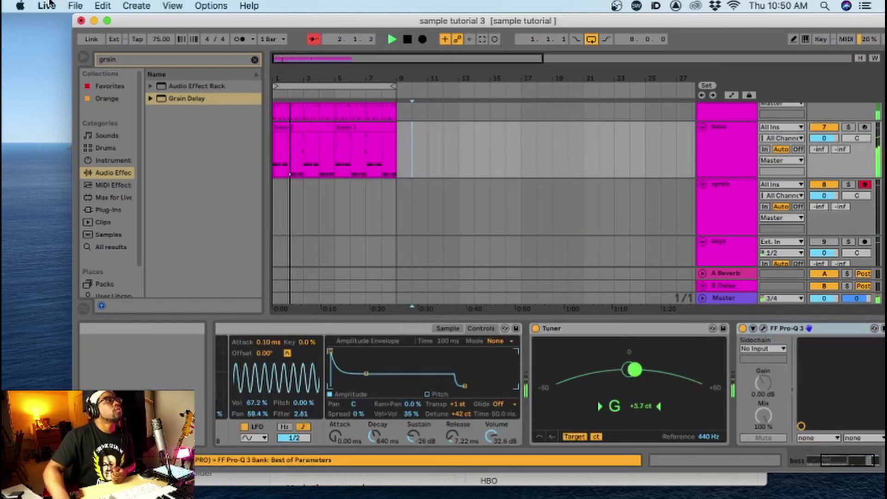
Step: Save the Live Set and restart playback from the beginning of the arrangement
click(76, 5)
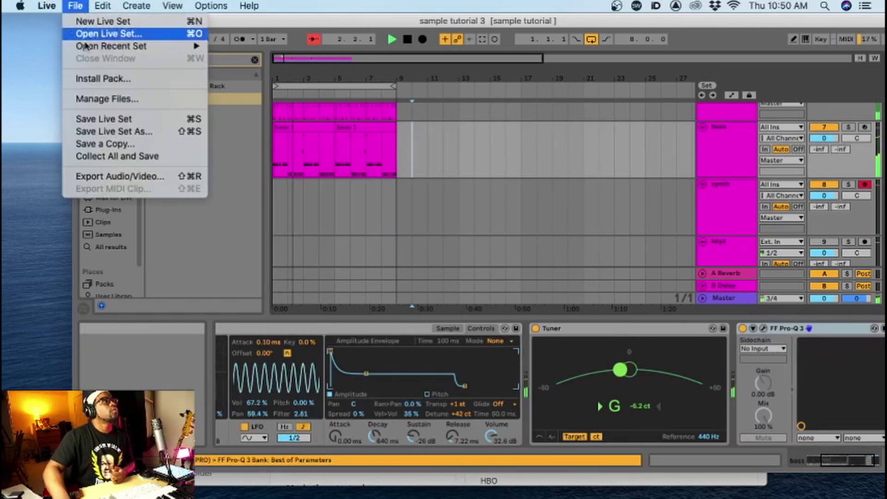
click(99, 120)
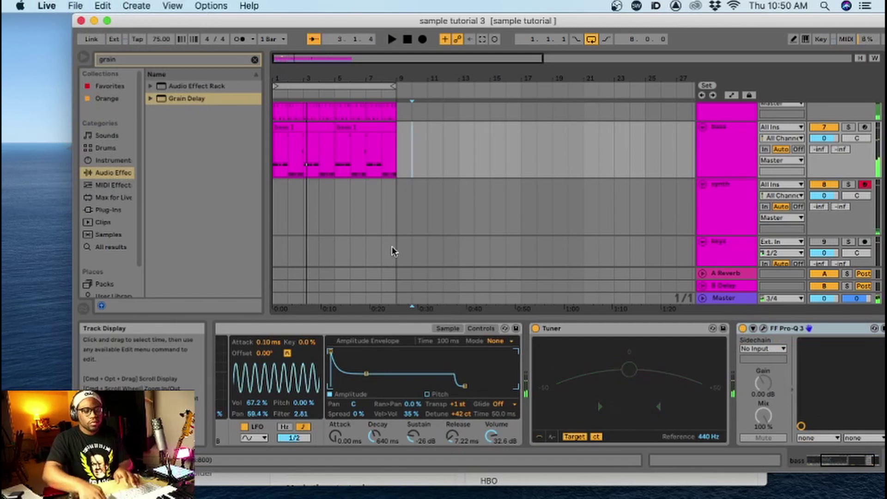
key(space)
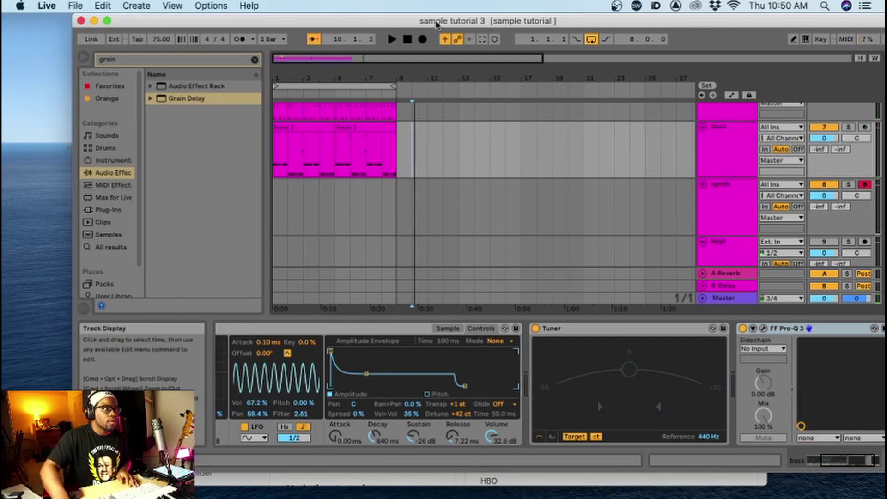
click(408, 39)
key(space)
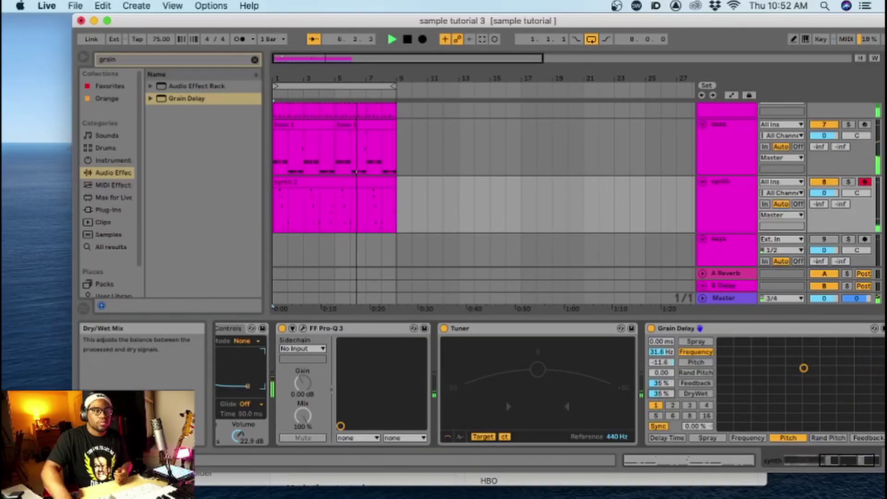
Step: Adjust the synth track's Grain Delay to a frequency of 30.5 Hz and a pitch of -14.5
drag(804, 369, 800, 369)
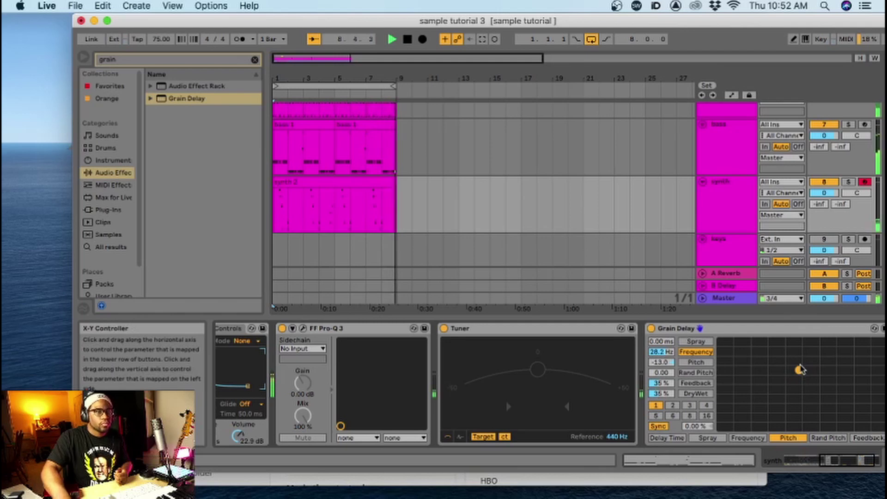
drag(800, 369, 794, 370)
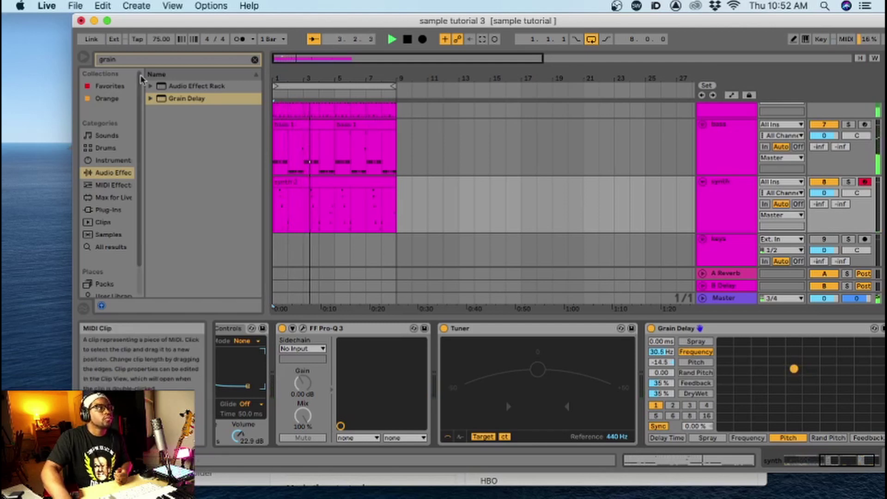
Step: Raise the project tempo to 90 BPM and look over the tracks while the loop plays
mouse_move(162, 39)
mouse_down()
mouse_move(161, 13)
mouse_move(156, 41)
mouse_up()
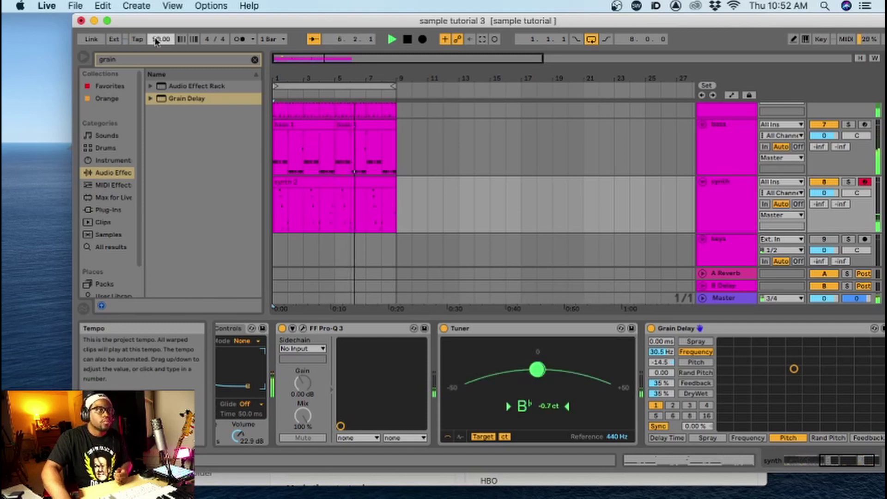
scroll(298, 153, up, 5)
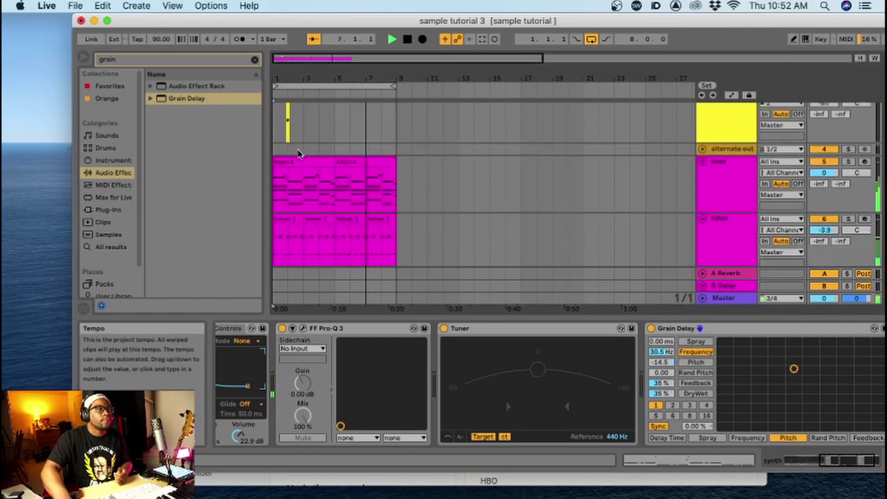
scroll(298, 153, down, 5)
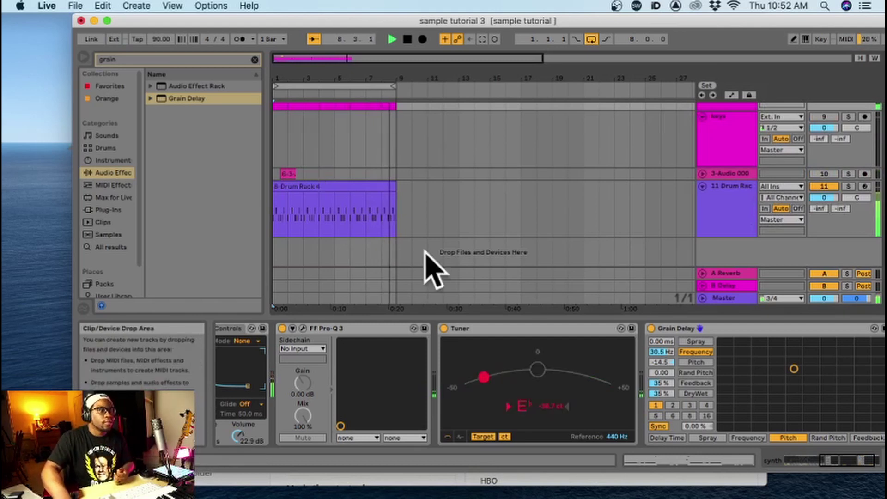
scroll(289, 156, up, 3)
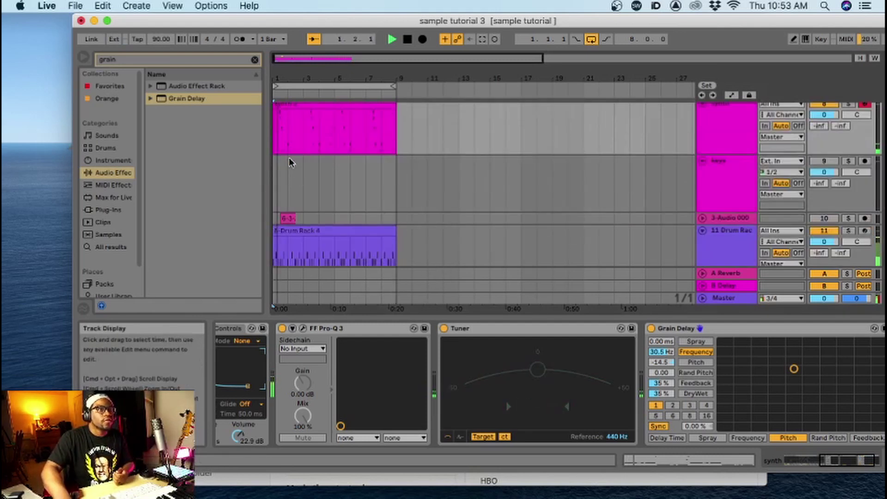
scroll(289, 157, up, 5)
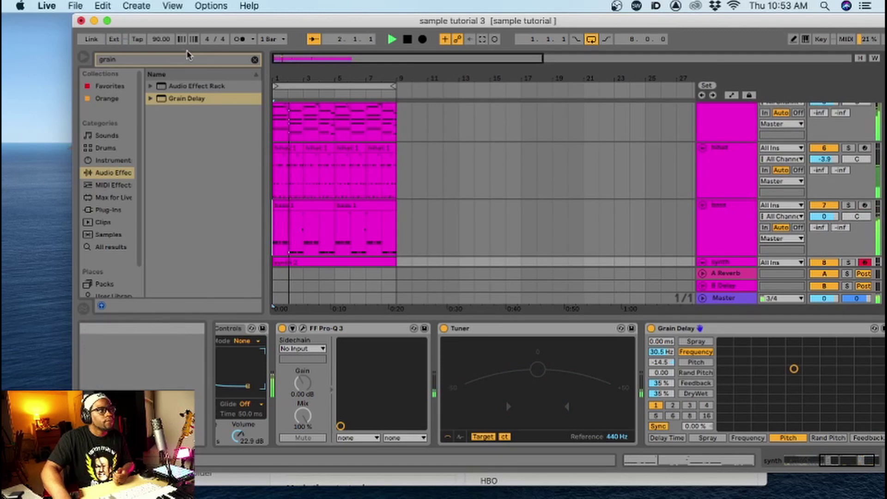
Step: Set the project tempo to 84 BPM and save the Live Set
drag(161, 39, 161, 54)
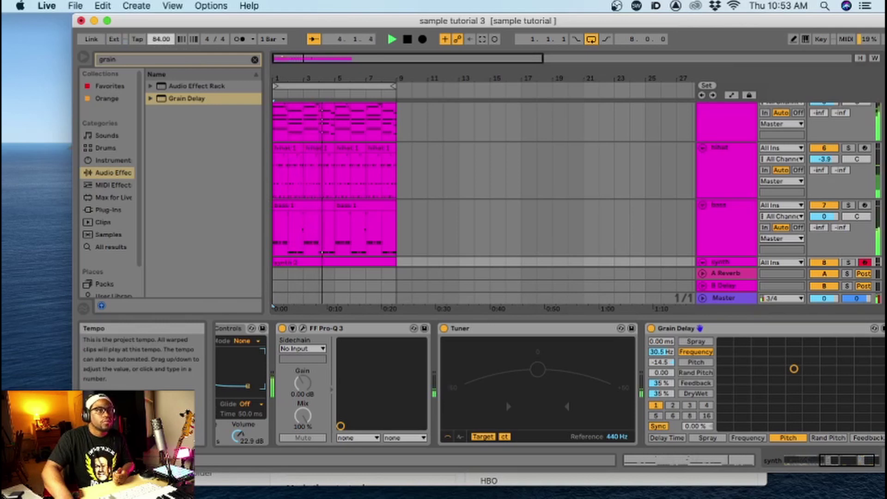
scroll(445, 149, up, 3)
scroll(440, 151, down, 5)
scroll(427, 179, up, 7)
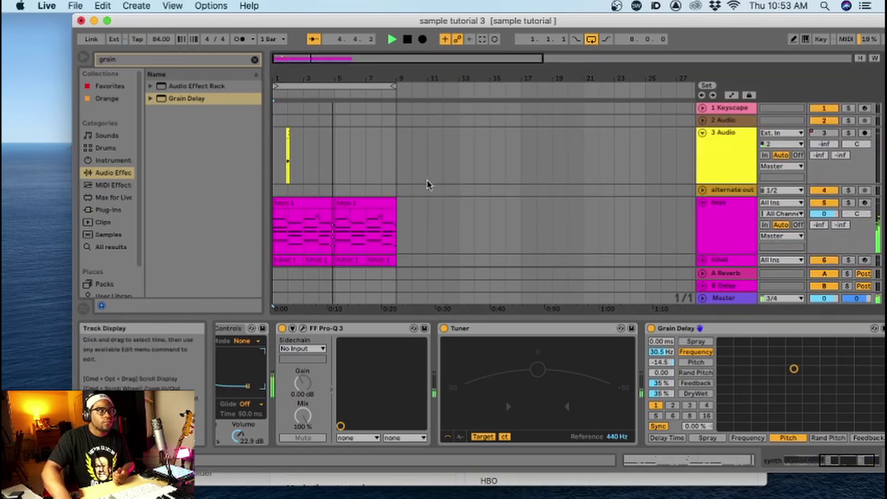
scroll(418, 172, down, 3)
scroll(421, 159, down, 2)
scroll(423, 178, up, 5)
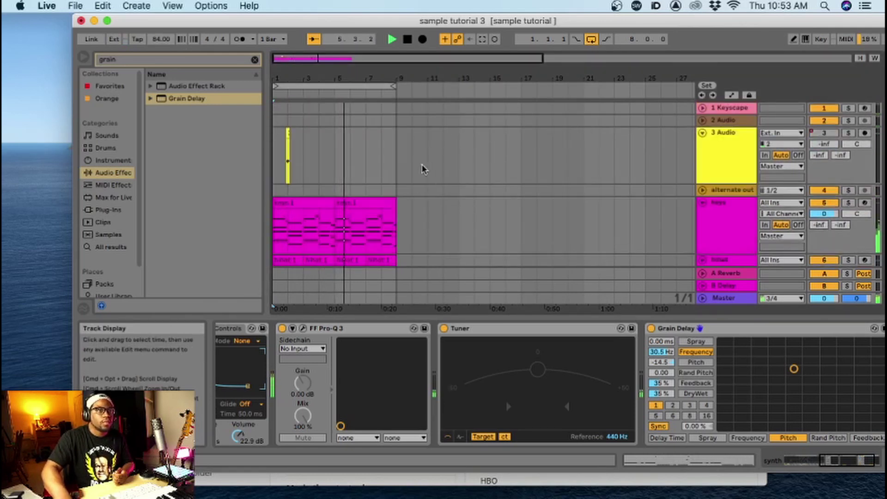
click(75, 5)
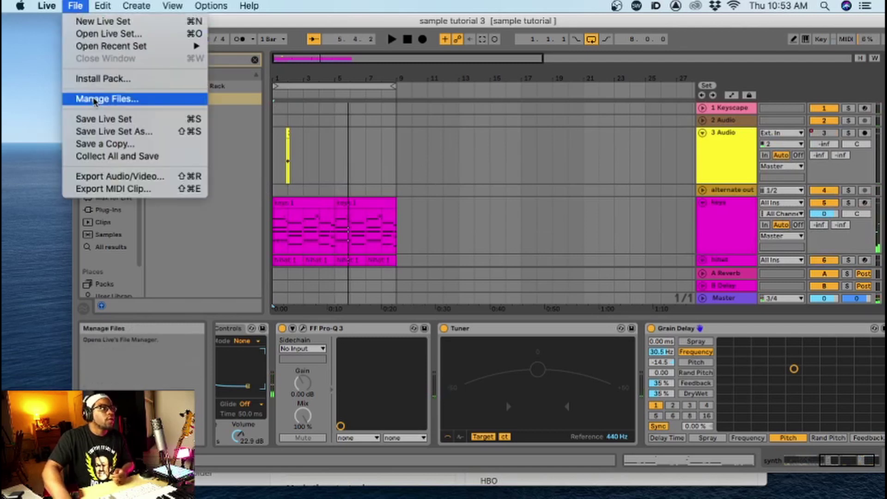
click(91, 120)
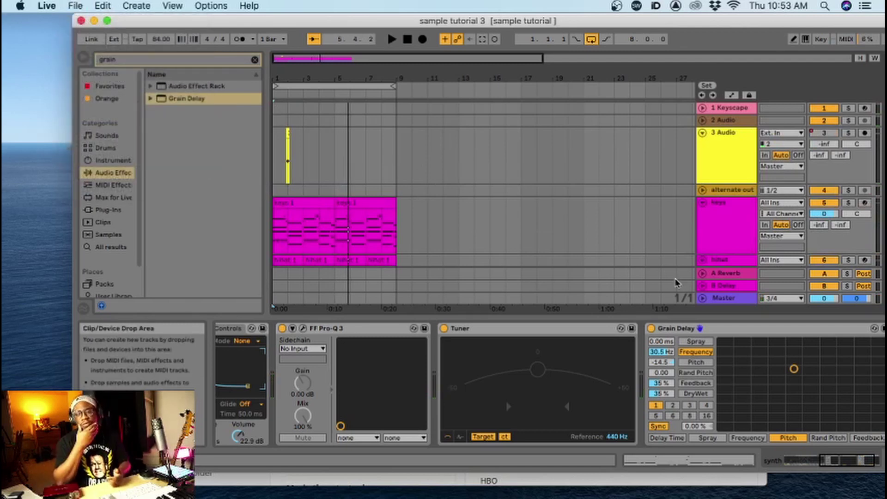